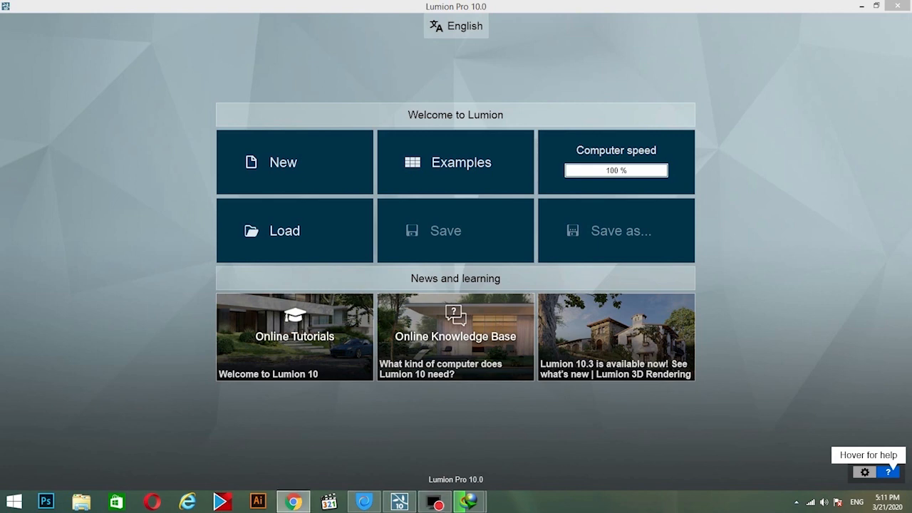
# - Switch to the Lumion 10.3 system requirements page in Chrome and examine the minimum hardware requirements
pyautogui.moveTo(911, 60); pyautogui.dragTo(323, 62)
pyautogui.click(627, 48)
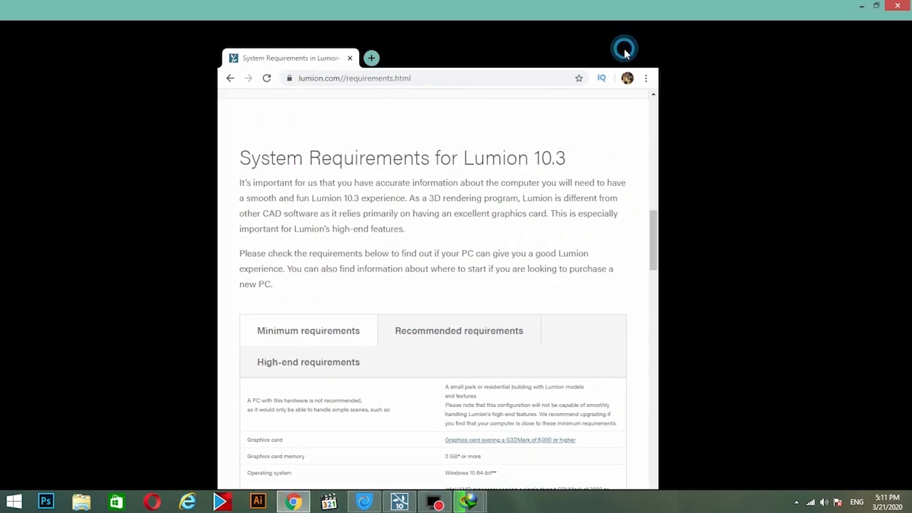
pyautogui.scroll(-3, 41, 118)
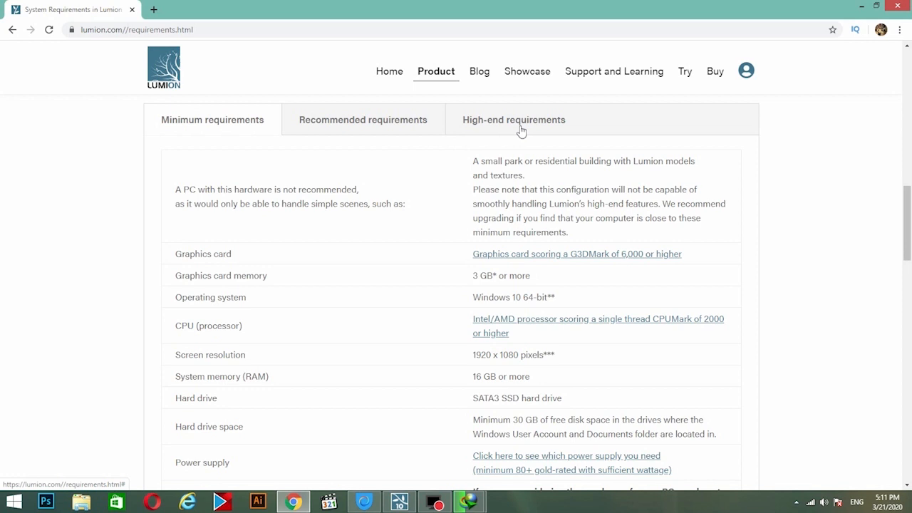
pyautogui.scroll(-1, 520, 130)
pyautogui.scroll(1, 411, 201)
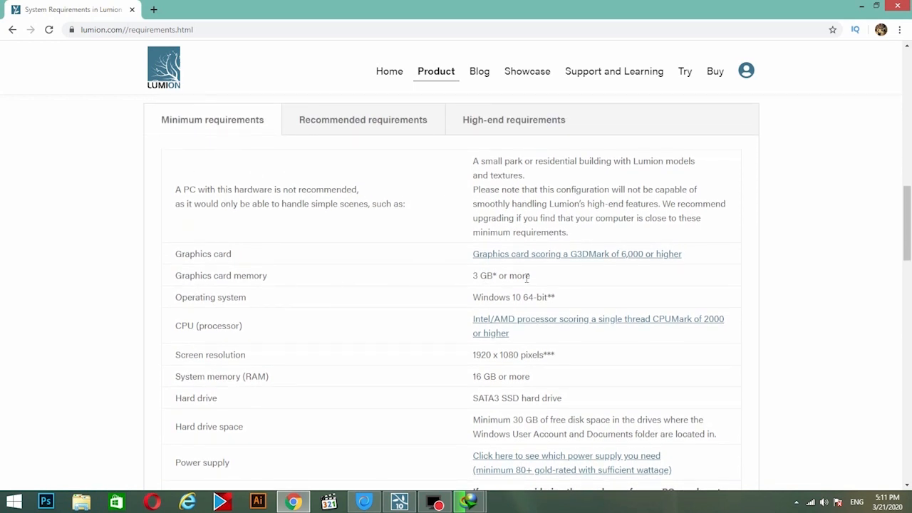
pyautogui.scroll(-1, 527, 278)
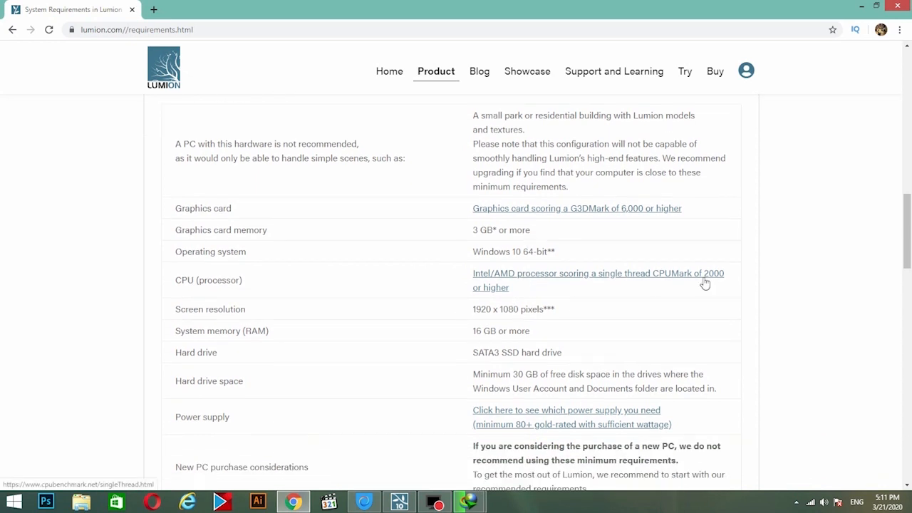
pyautogui.scroll(-1, 704, 283)
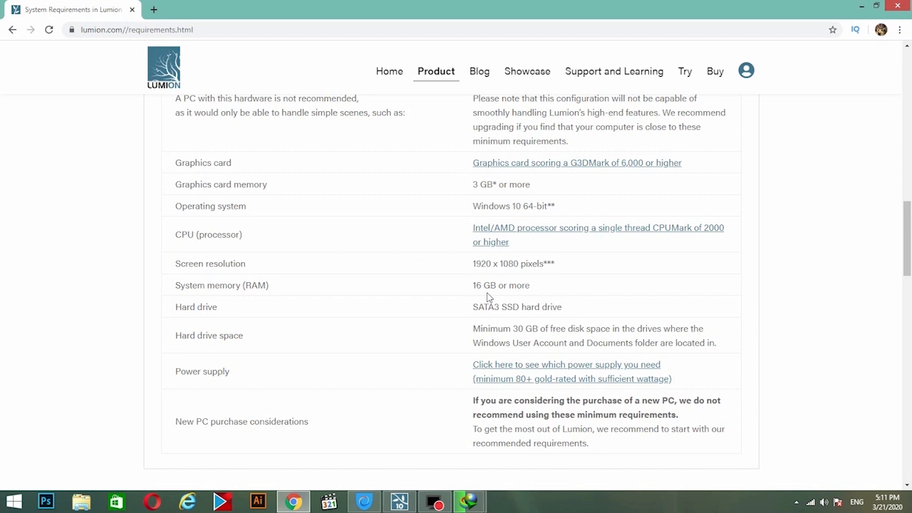
pyautogui.scroll(1, 489, 297)
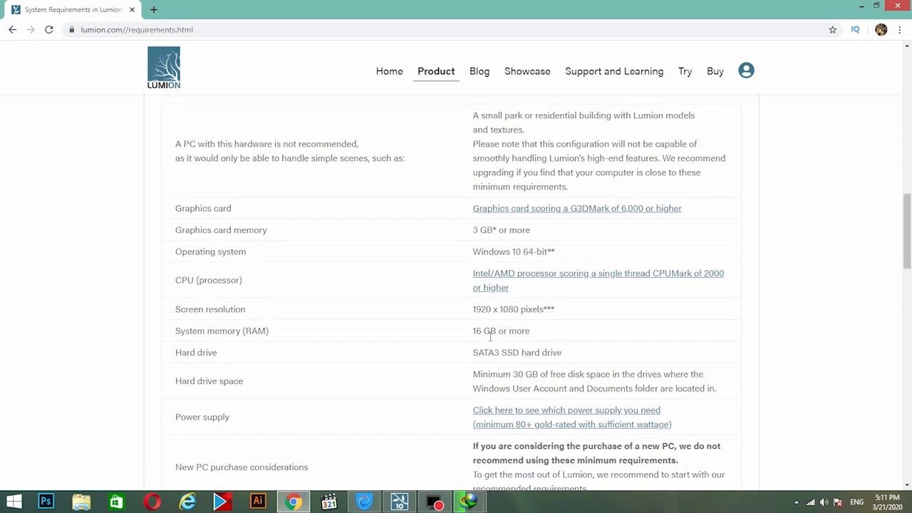
pyautogui.scroll(3, 490, 337)
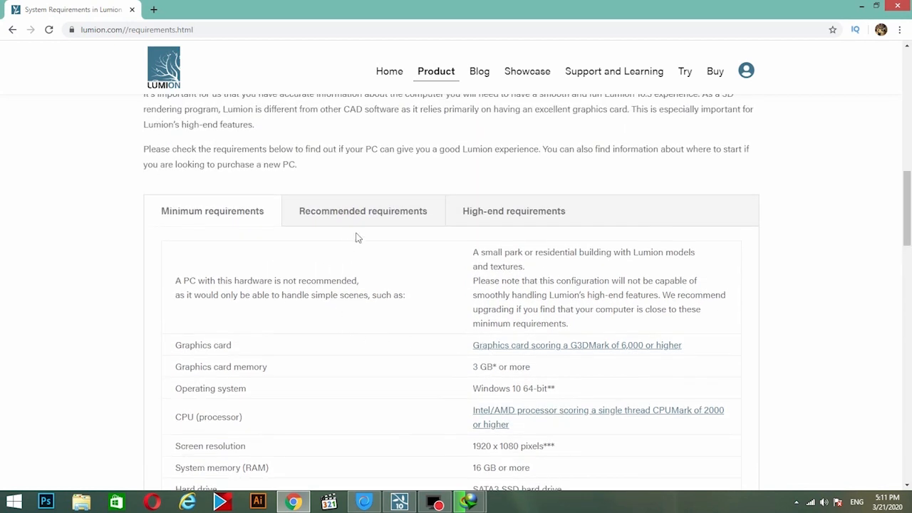
# - Show the recommended requirements and examine the graphics card and graphics memory entries
pyautogui.scroll(-1, 359, 207)
pyautogui.click(362, 176)
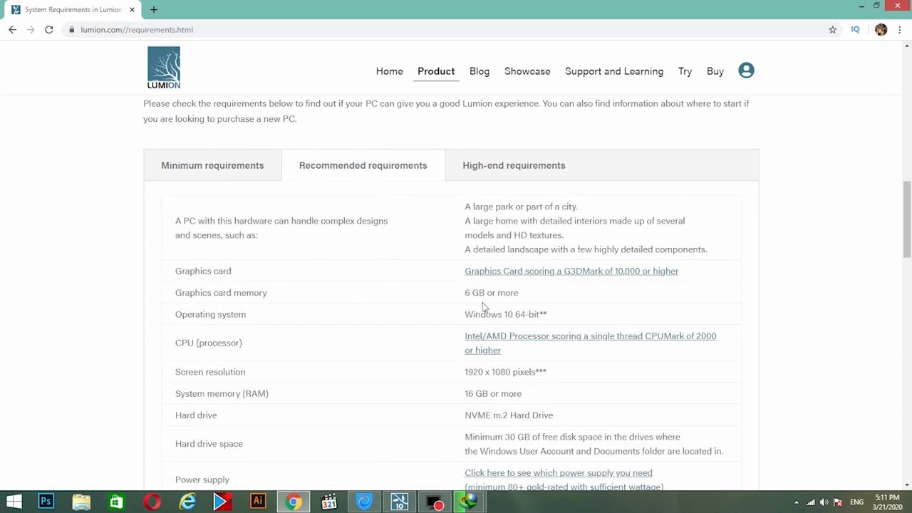
pyautogui.scroll(-1, 471, 306)
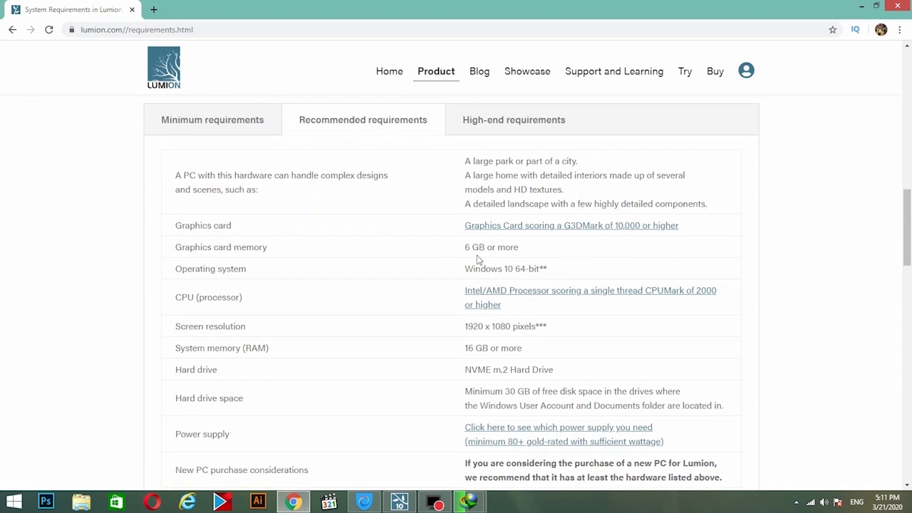
pyautogui.scroll(1, 477, 262)
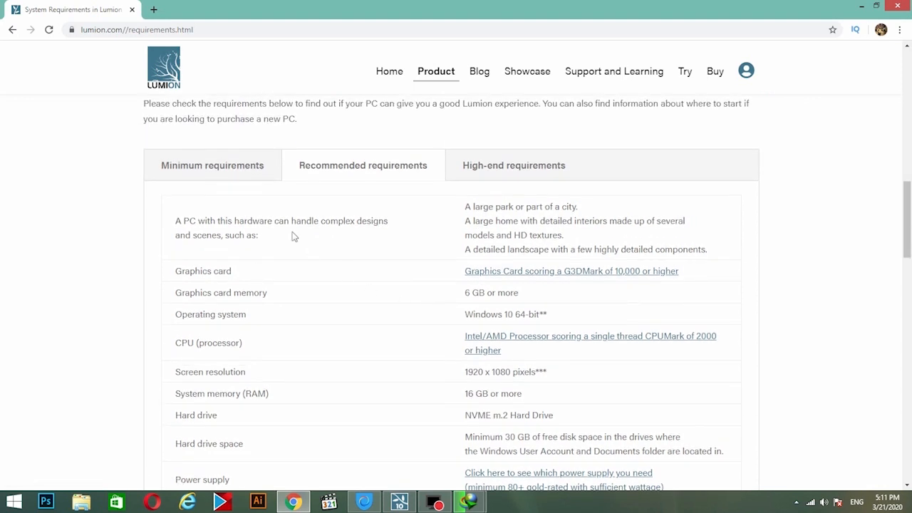
# - Return to the minimum requirements and review the full hardware table, from graphics card to power supply
pyautogui.click(203, 166)
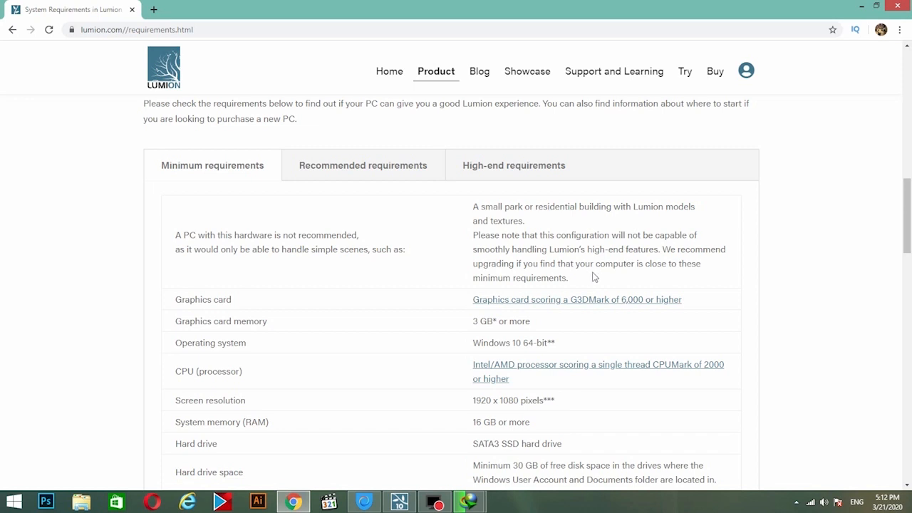
pyautogui.scroll(-1, 594, 277)
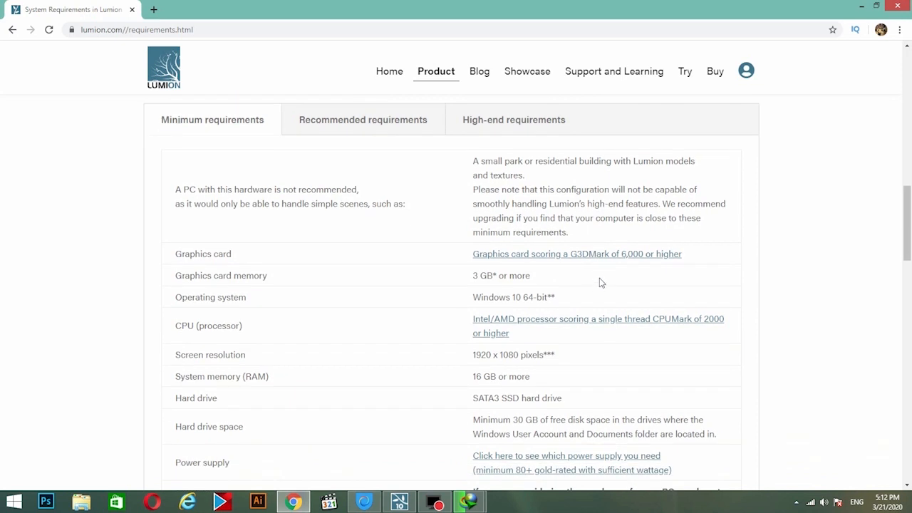
pyautogui.scroll(-2, 600, 283)
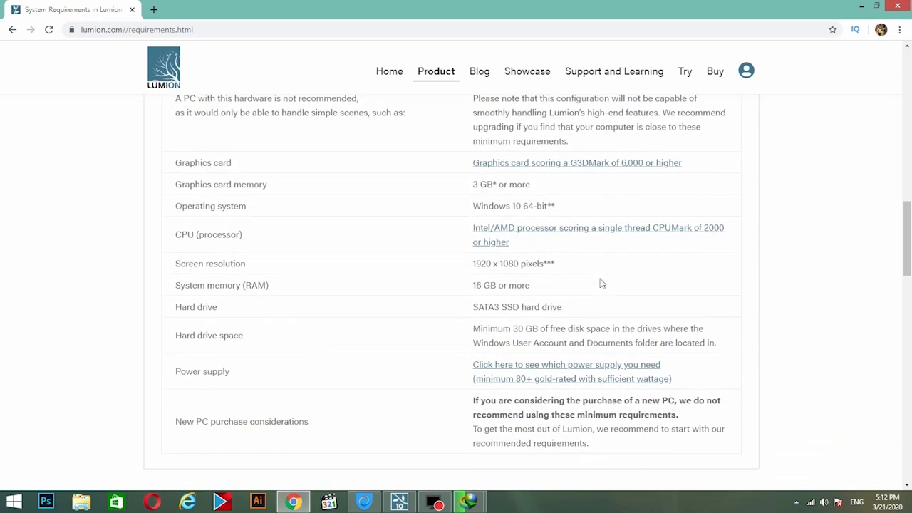
pyautogui.scroll(2, 600, 282)
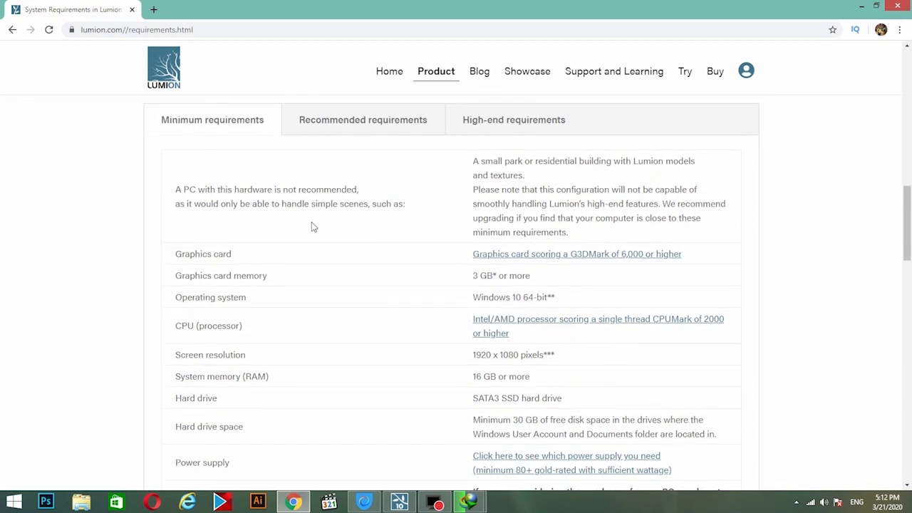
# - Compare the recommended requirements with the high-end requirements
pyautogui.click(336, 129)
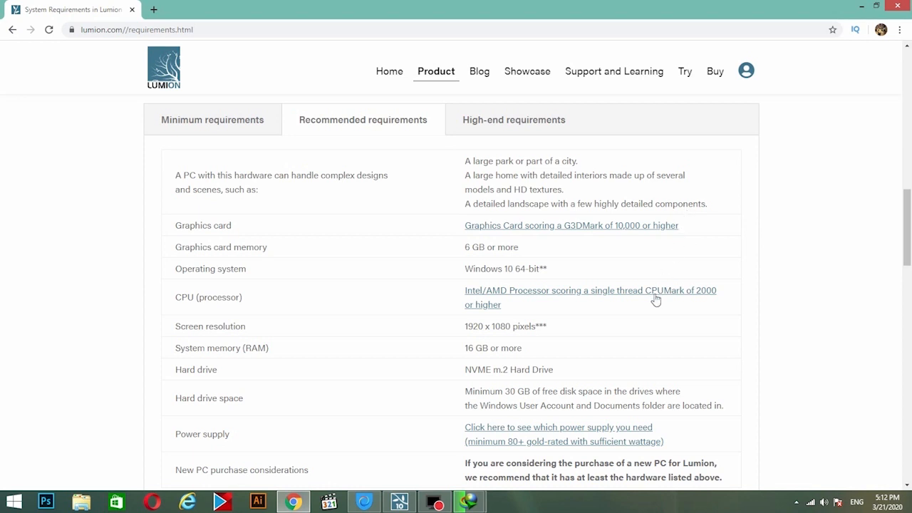
pyautogui.click(487, 123)
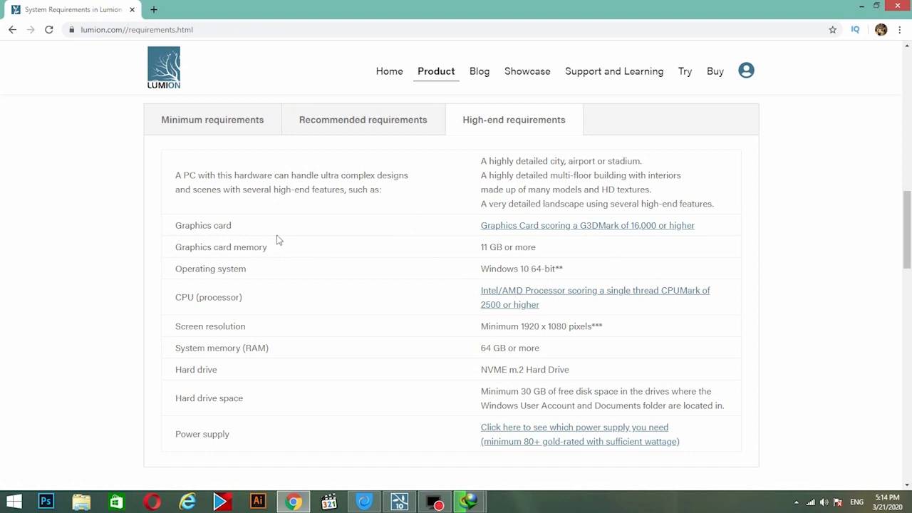
# - Minimize the browser to switch back to Lumion, view the computer's benchmark results, and return to the start screen
pyautogui.click(861, 7)
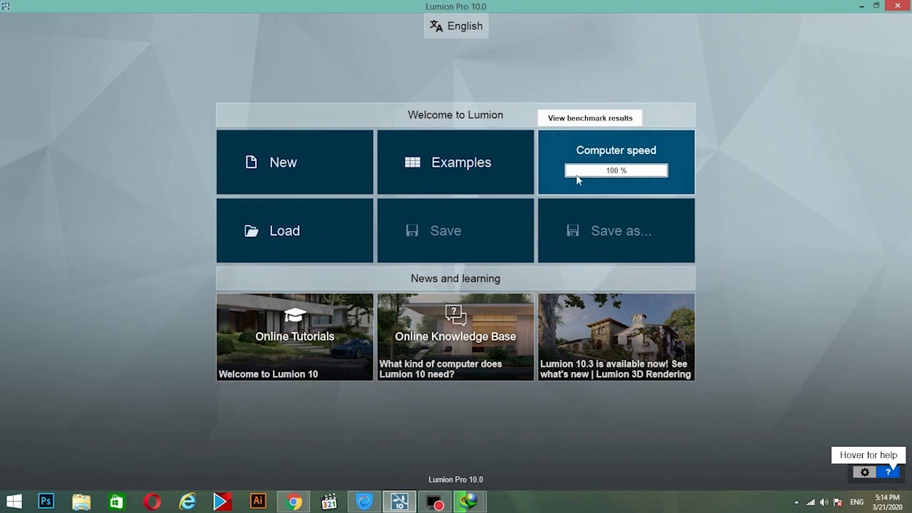
pyautogui.click(615, 155)
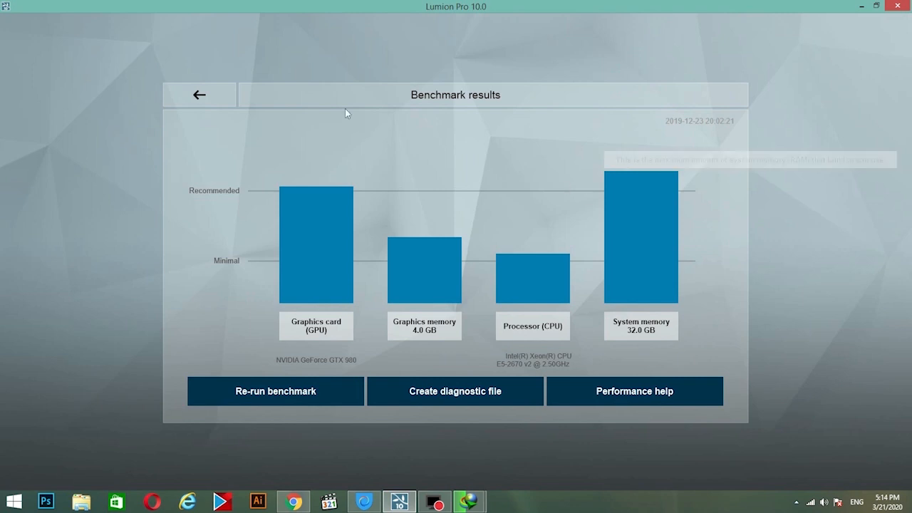
pyautogui.click(199, 95)
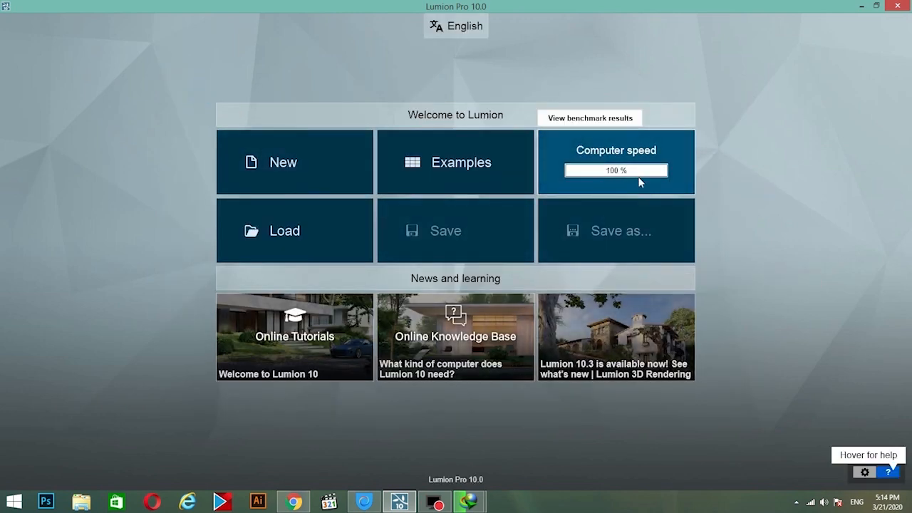
# - Reopen the benchmark results, examine the notes on the processor, graphics memory and other hardware ratings, and return to the start screen
pyautogui.click(616, 174)
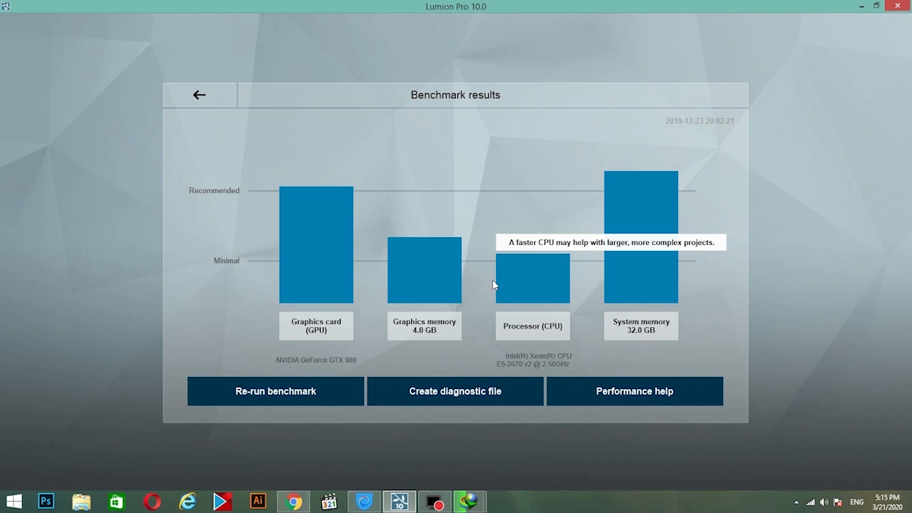
pyautogui.moveTo(462, 273)
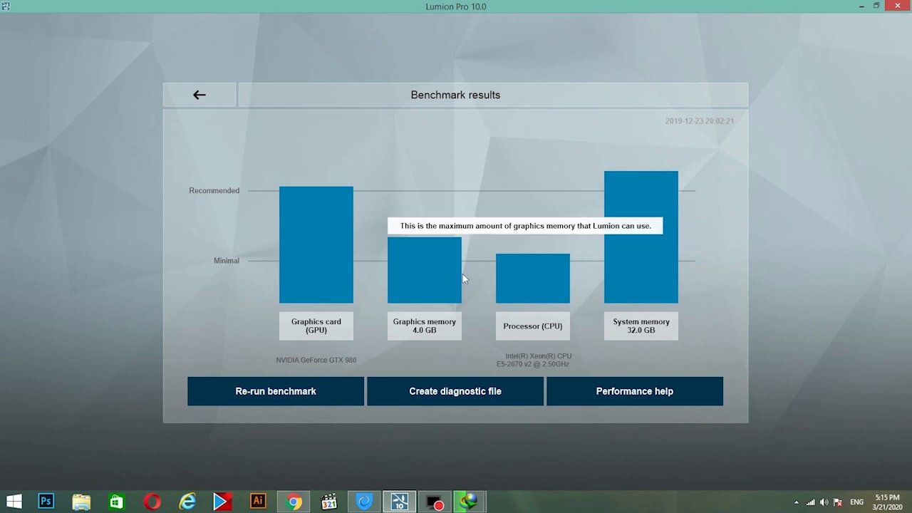
pyautogui.moveTo(654, 267)
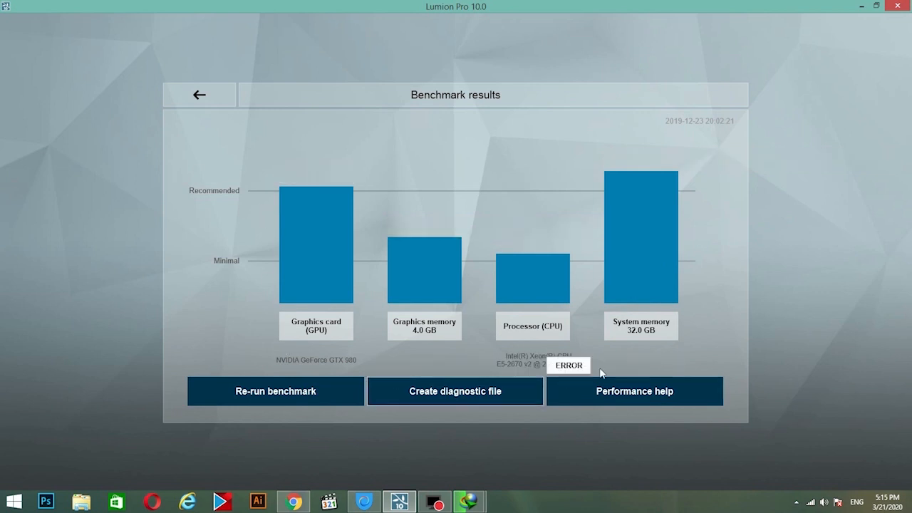
pyautogui.moveTo(364, 276)
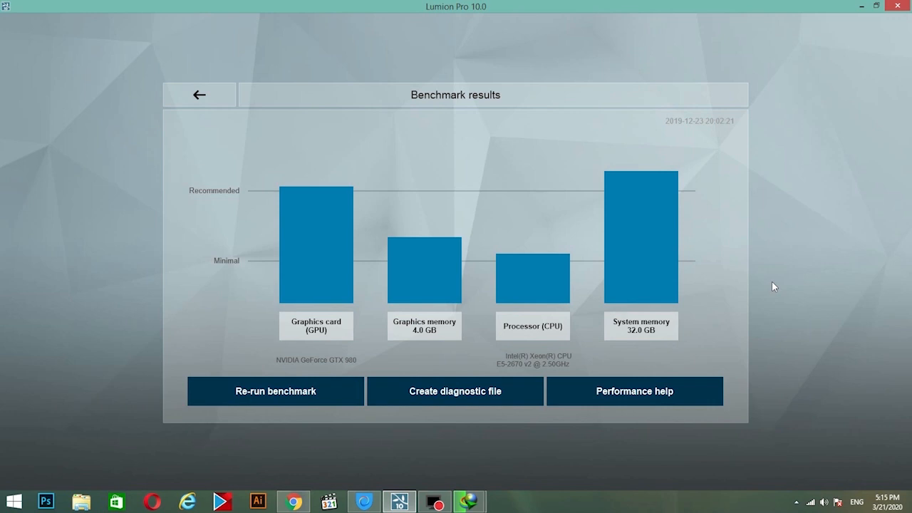
pyautogui.moveTo(434, 280)
pyautogui.click(284, 398)
pyautogui.click(212, 95)
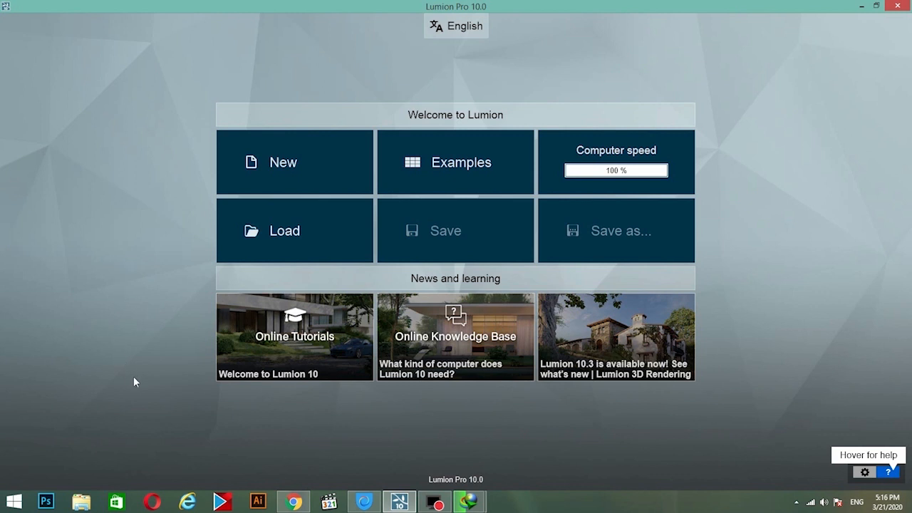
# - Look through the new-project templates and the example projects, and return to the start screen
pyautogui.click(279, 181)
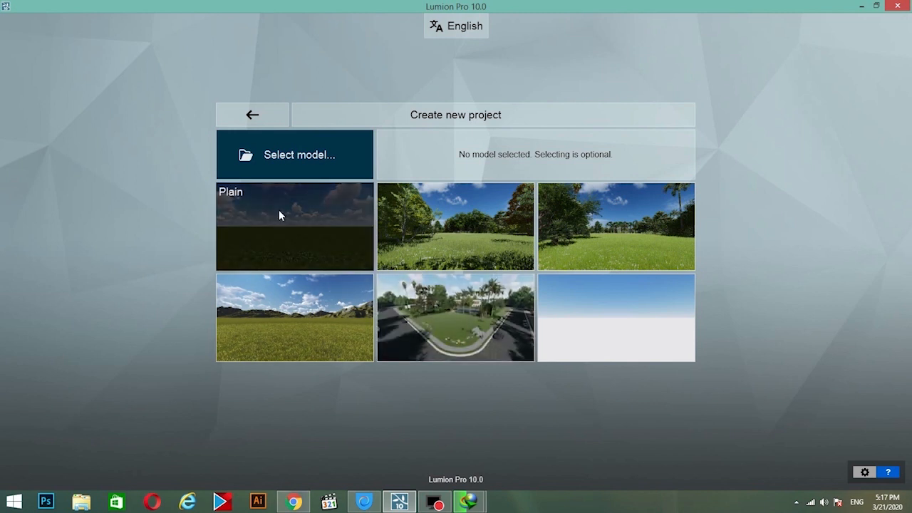
pyautogui.click(254, 117)
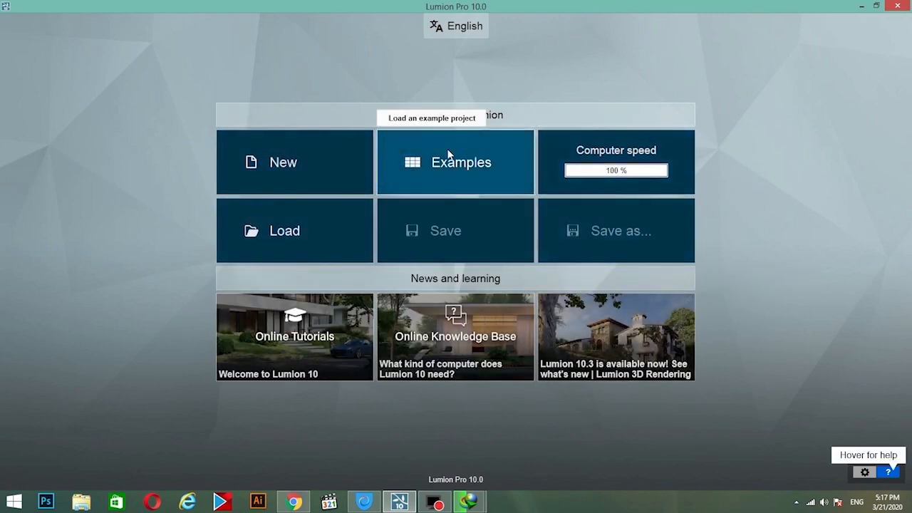
pyautogui.click(463, 159)
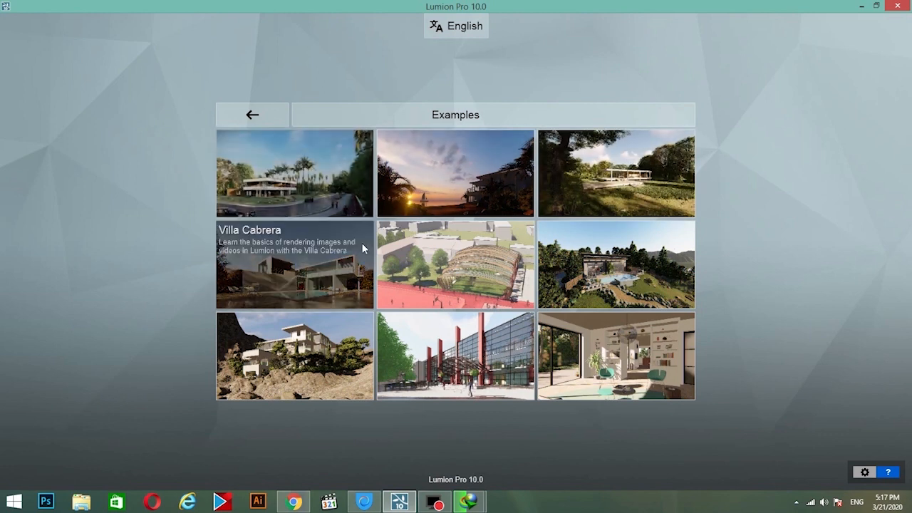
pyautogui.click(252, 115)
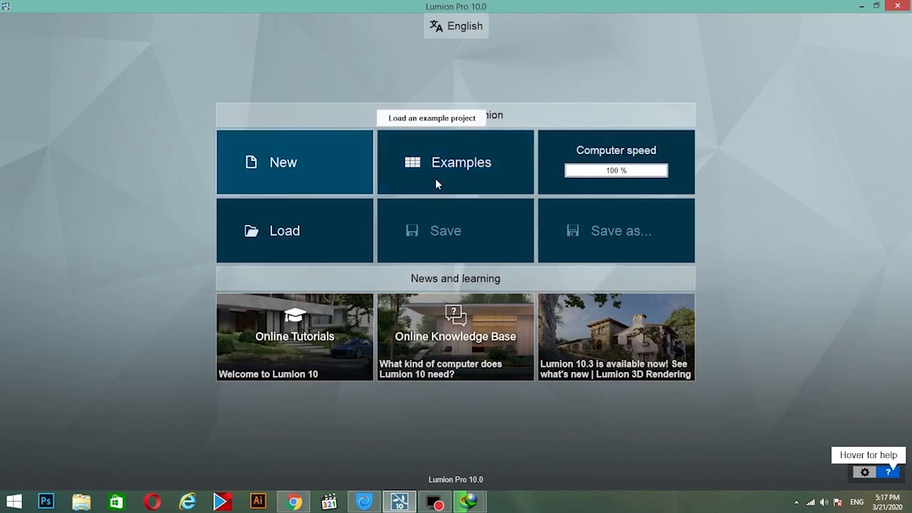
# - Create a new project from the Plain template without selecting a model
pyautogui.click(286, 167)
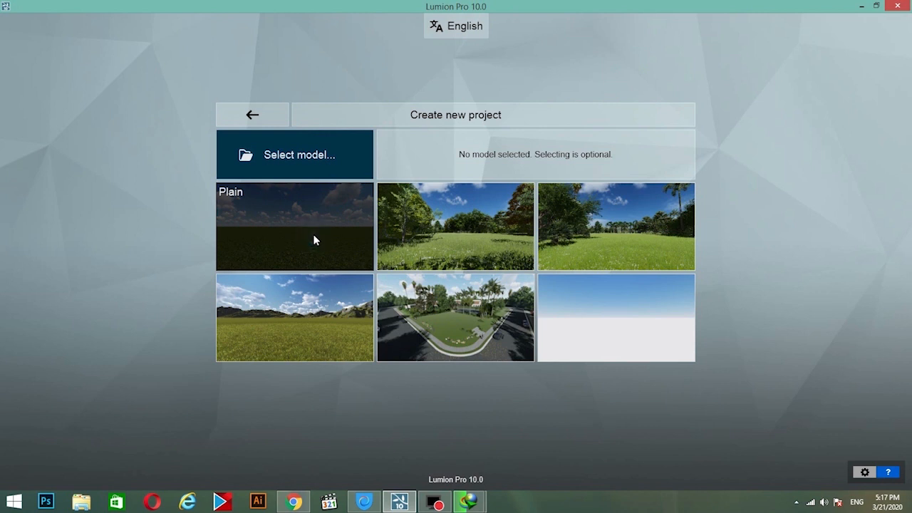
pyautogui.click(313, 234)
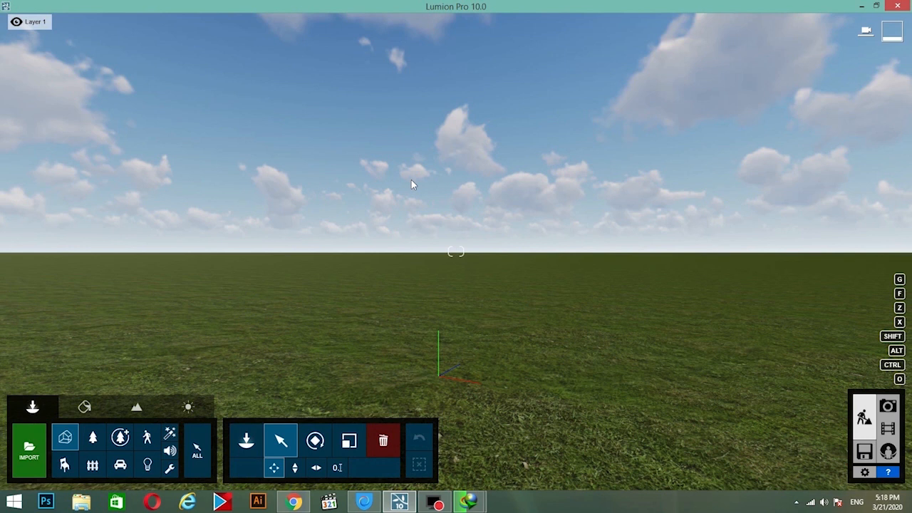
# - Explore the empty scene by looking around, moving the camera backward and forward, and raising its height
pyautogui.moveTo(411, 180); pyautogui.dragTo(696, 284, button='right')
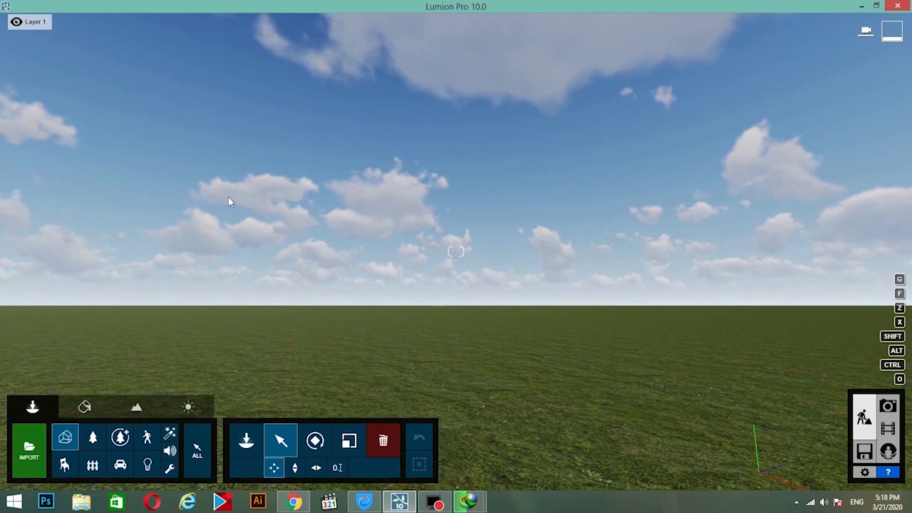
pyautogui.moveTo(228, 202); pyautogui.dragTo(419, 283, button='right')
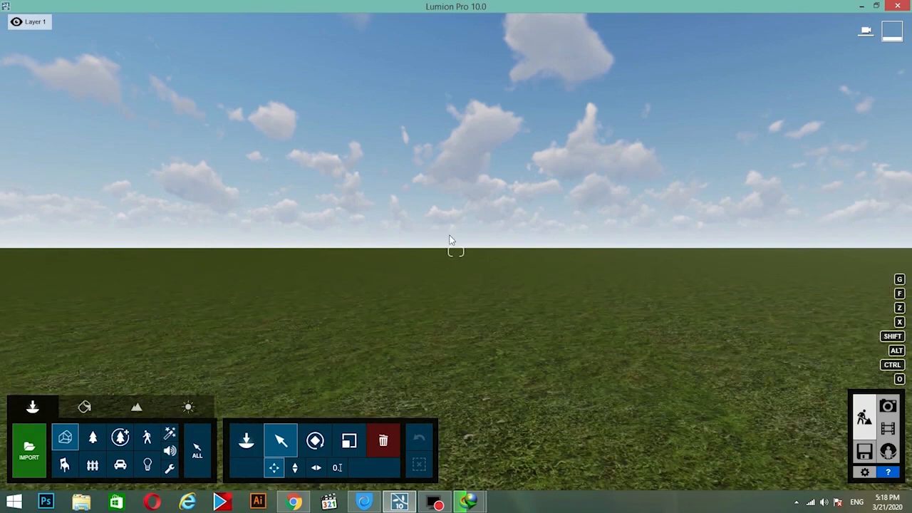
pyautogui.press('s')
pyautogui.press('w')
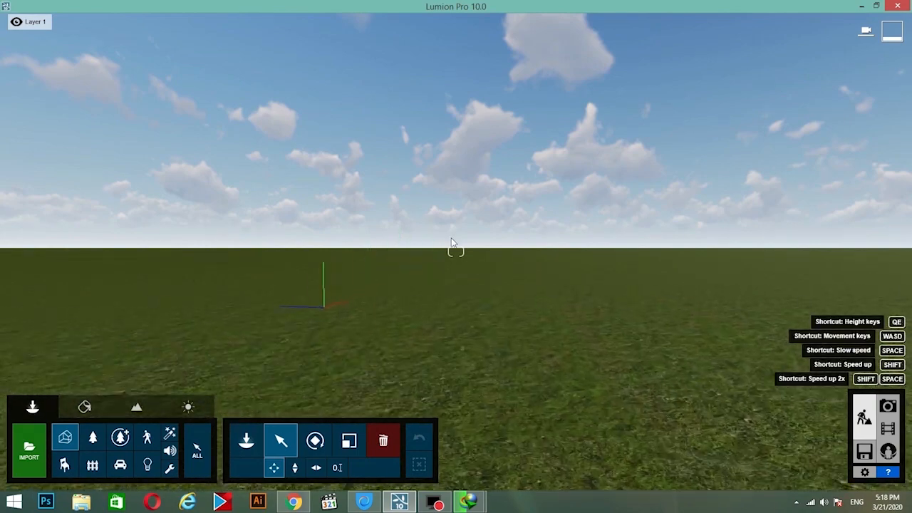
pyautogui.moveTo(450, 244); pyautogui.dragTo(450, 243, button='right')
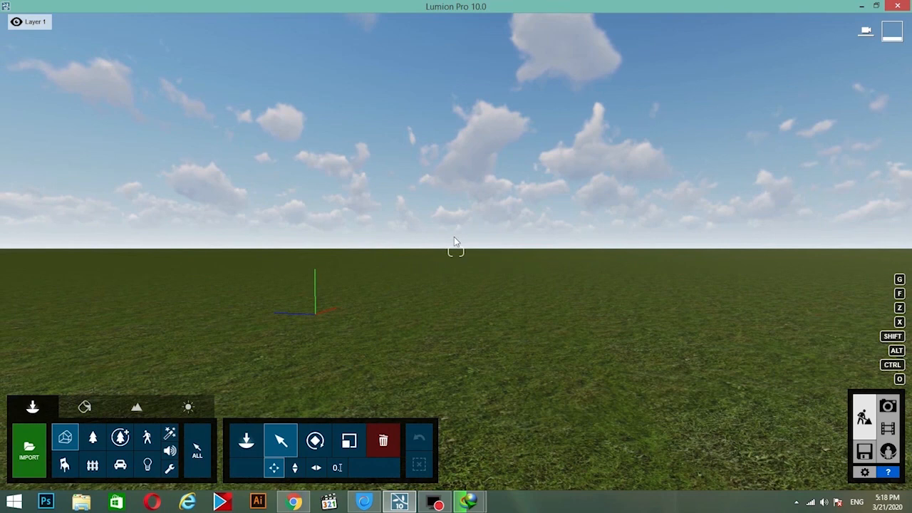
pyautogui.press('q')
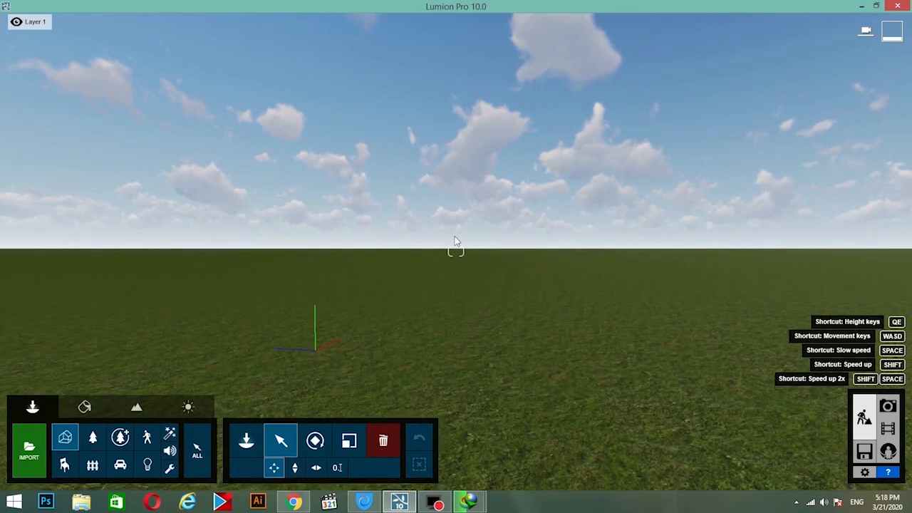
# - Practise moving the camera through the empty scene sideways and forward, and lowering and raising its height around the origin axes
pyautogui.press('a')
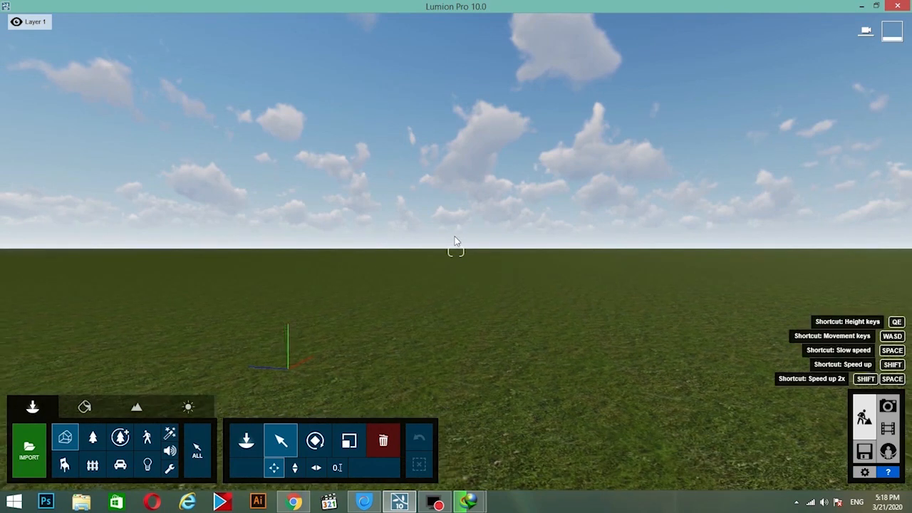
pyautogui.press('e')
pyautogui.press('d')
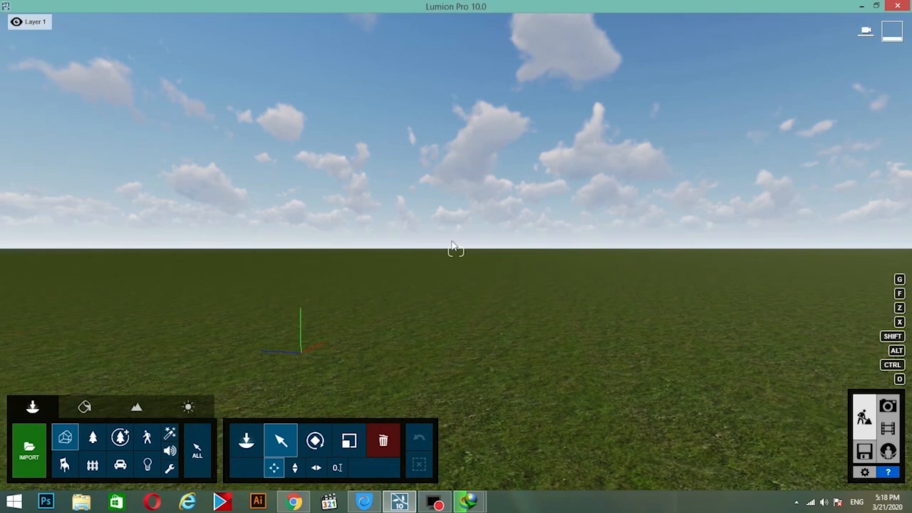
pyautogui.press('q')
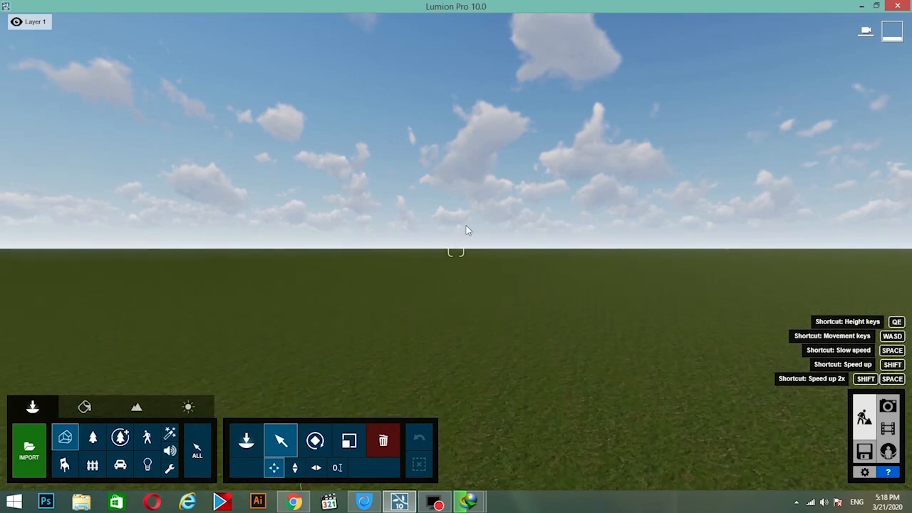
pyautogui.press('e')
pyautogui.press('w')
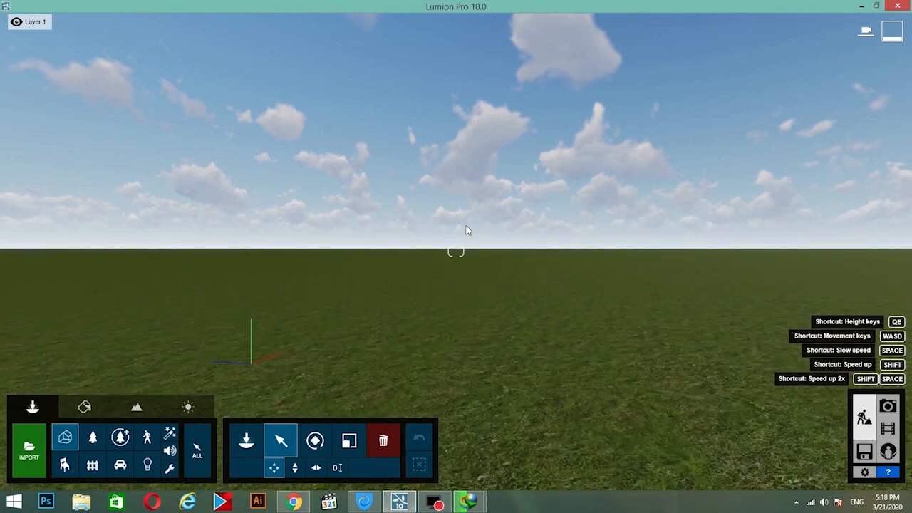
pyautogui.press('a')
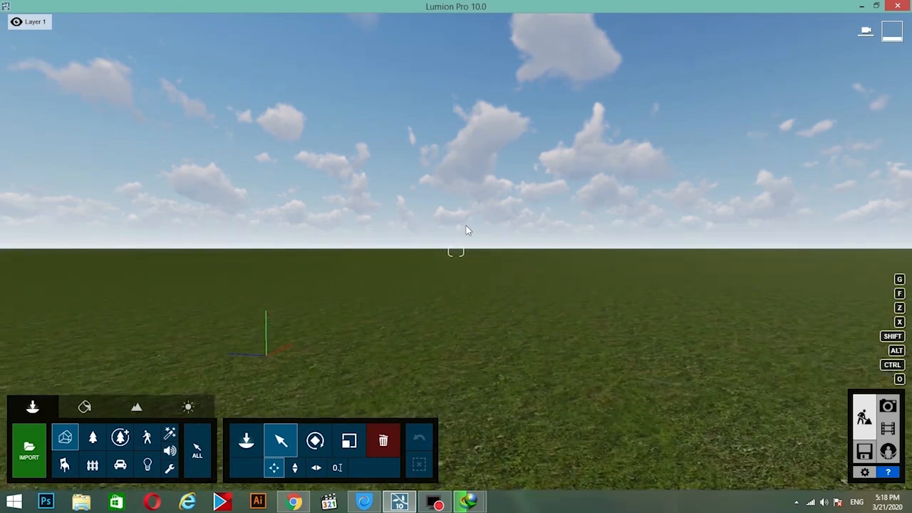
pyautogui.press('w')
pyautogui.press('d')
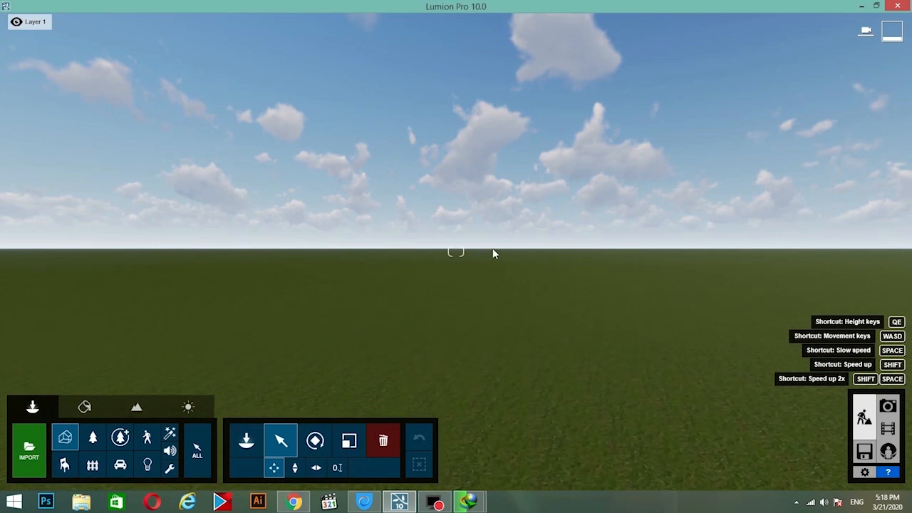
# - Look around the scene by rotating the camera in different directions until it faces the origin axes again
pyautogui.moveTo(464, 232)
pyautogui.mouseDown(button='right')
pyautogui.moveTo(466, 267)
pyautogui.moveTo(459, 195)
pyautogui.mouseUp(button='right')
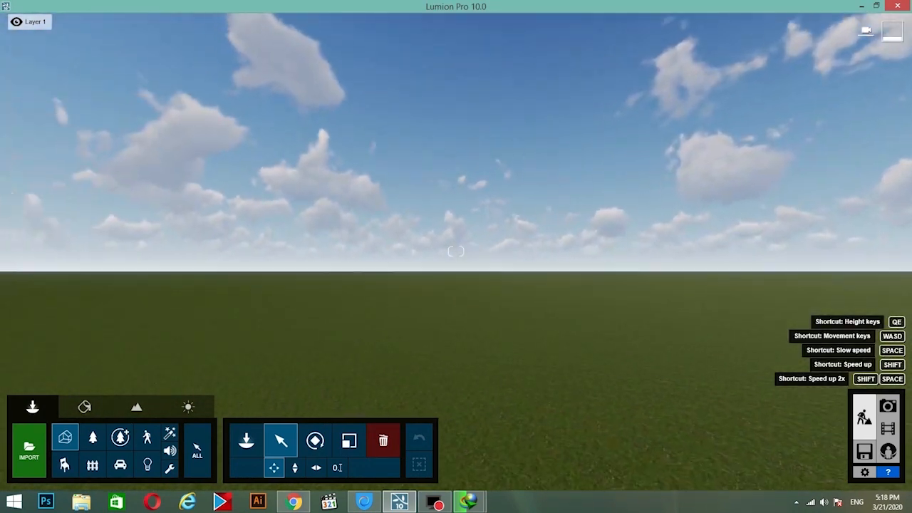
pyautogui.moveTo(456, 250); pyautogui.dragTo(544, 203, button='right')
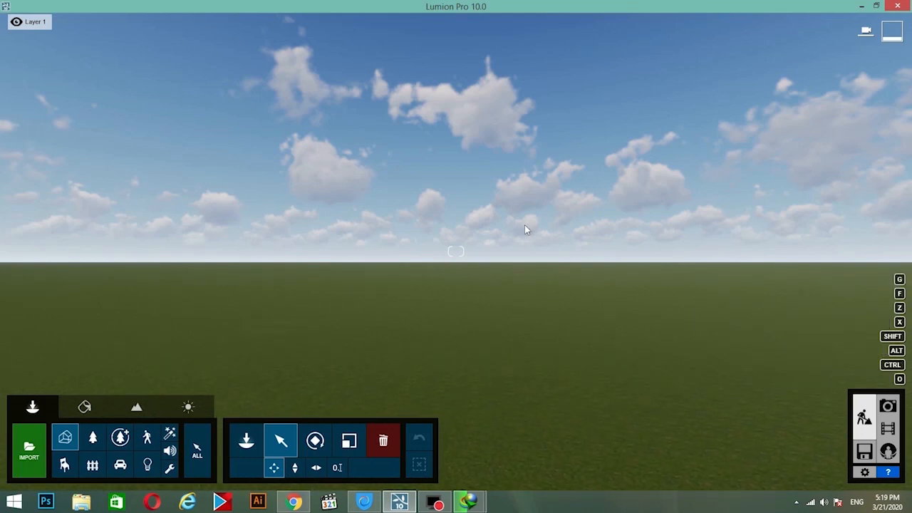
pyautogui.moveTo(521, 225); pyautogui.dragTo(757, 280, button='right')
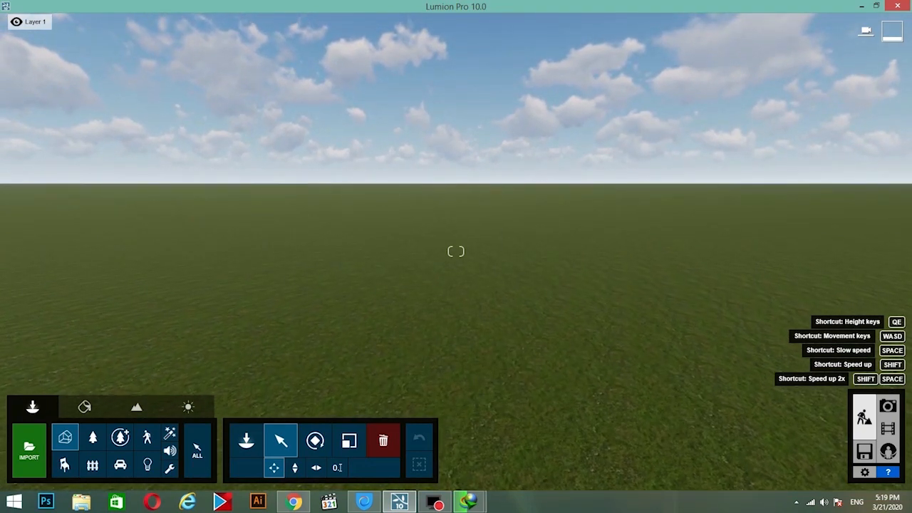
pyautogui.moveTo(757, 281); pyautogui.dragTo(890, 275, button='right')
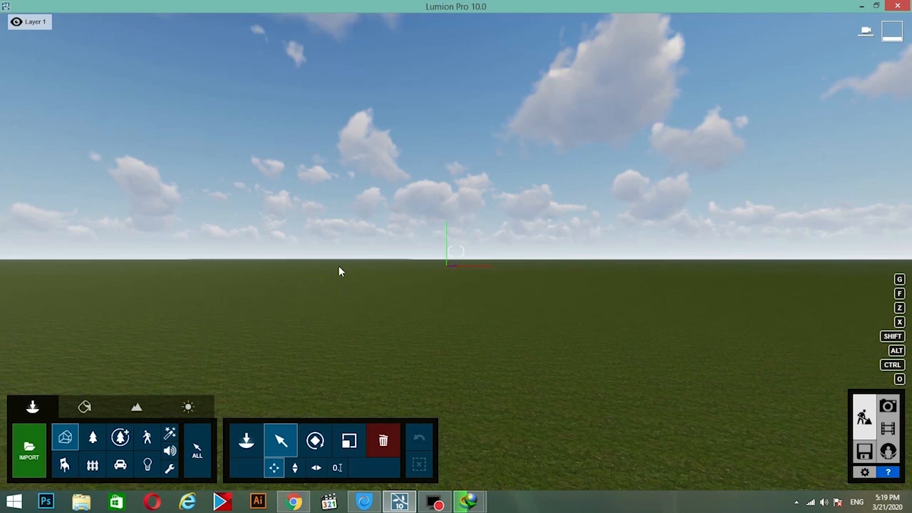
pyautogui.moveTo(368, 285)
pyautogui.mouseDown(button='right')
pyautogui.moveTo(366, 265)
pyautogui.moveTo(379, 265)
pyautogui.mouseUp(button='right')
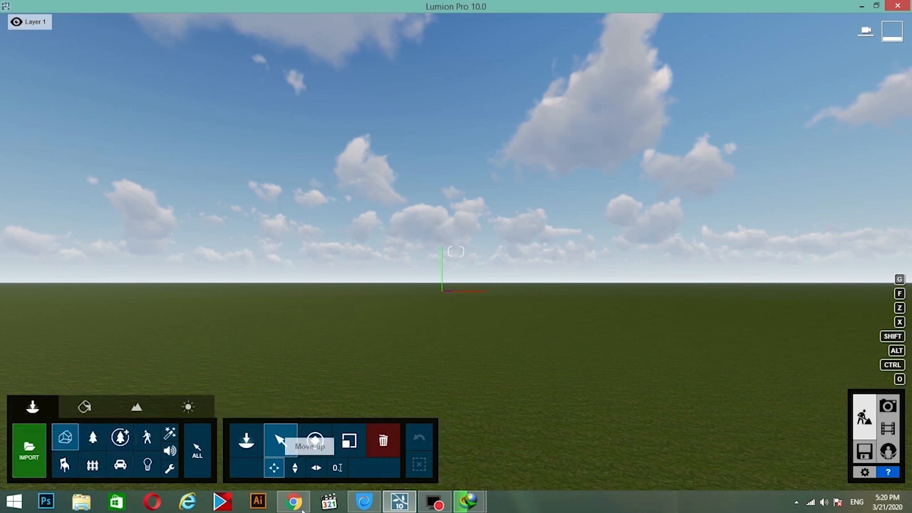
# - Switch to the Lumion 10 specifications page in Chrome and compare the price, description and licence of Lumion and Lumion Pro
pyautogui.click(436, 503)
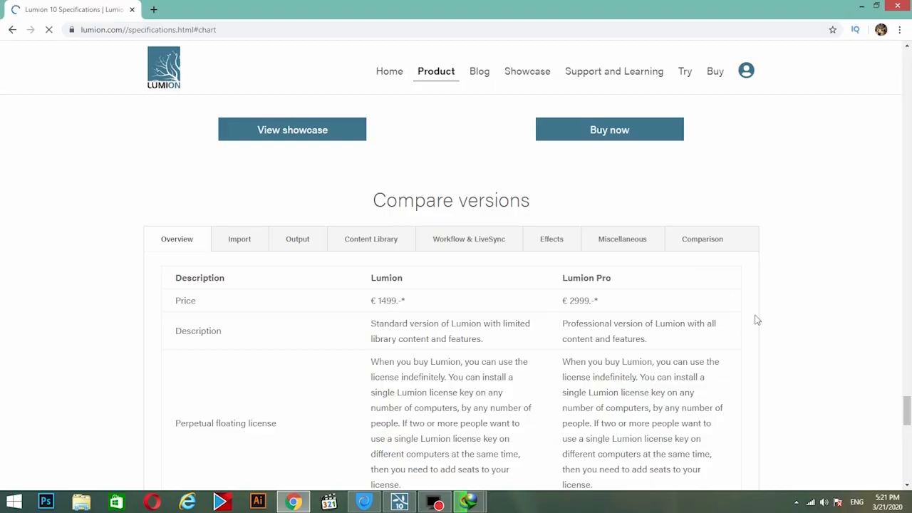
pyautogui.scroll(-1, 753, 321)
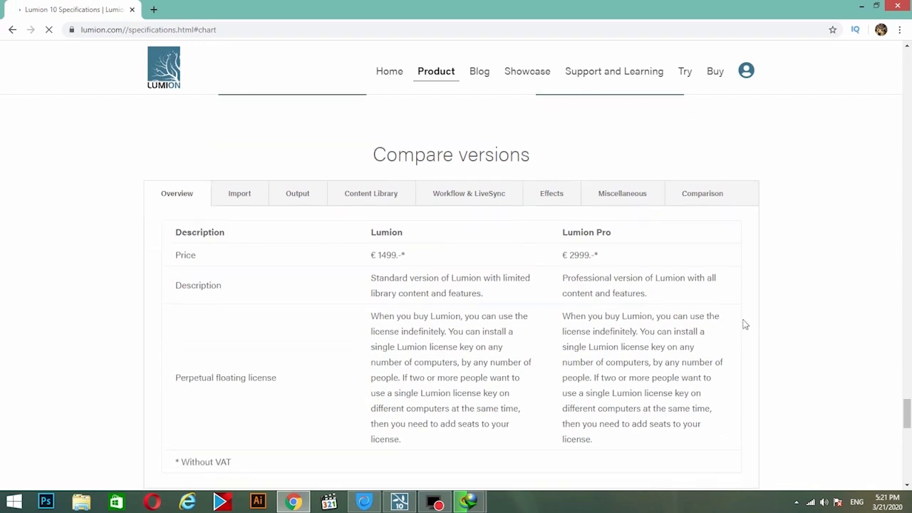
pyautogui.scroll(-2, 745, 322)
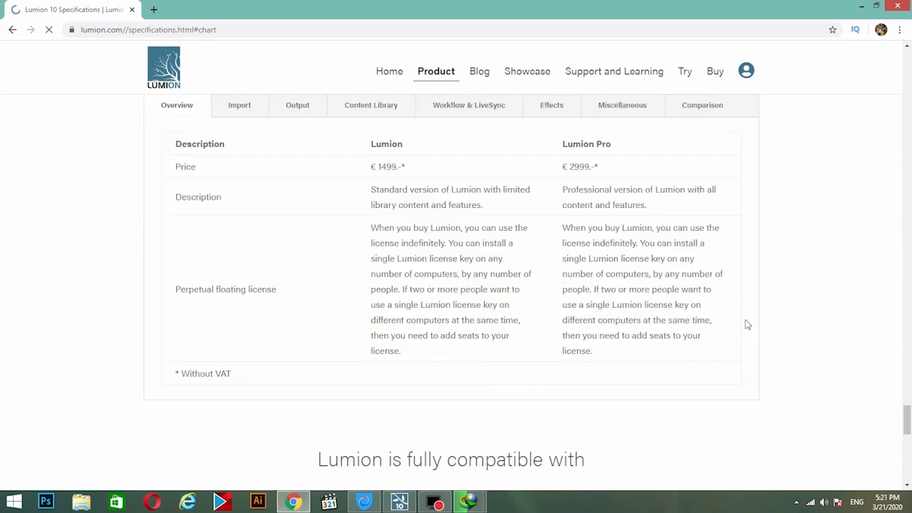
pyautogui.scroll(1, 750, 307)
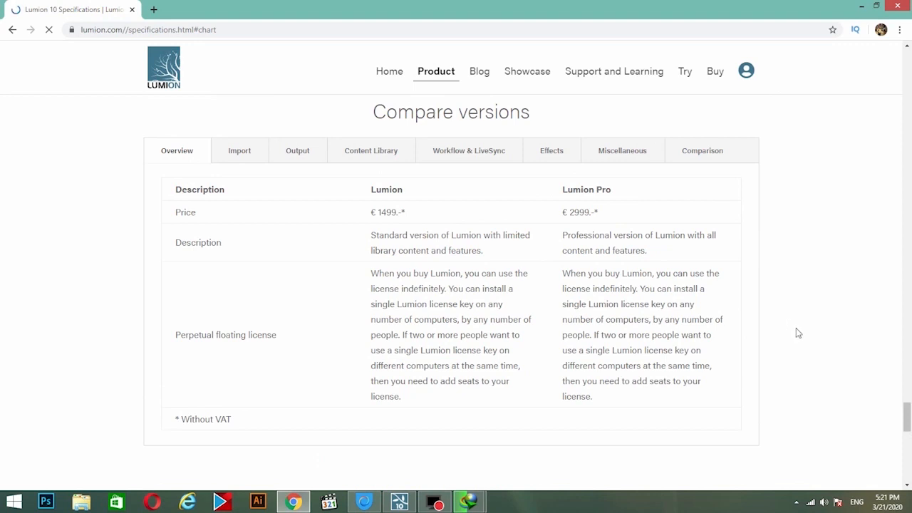
# - Open the Content Library comparison and examine the models, characters, sound effects, lights and materials offered in each version
pyautogui.click(342, 154)
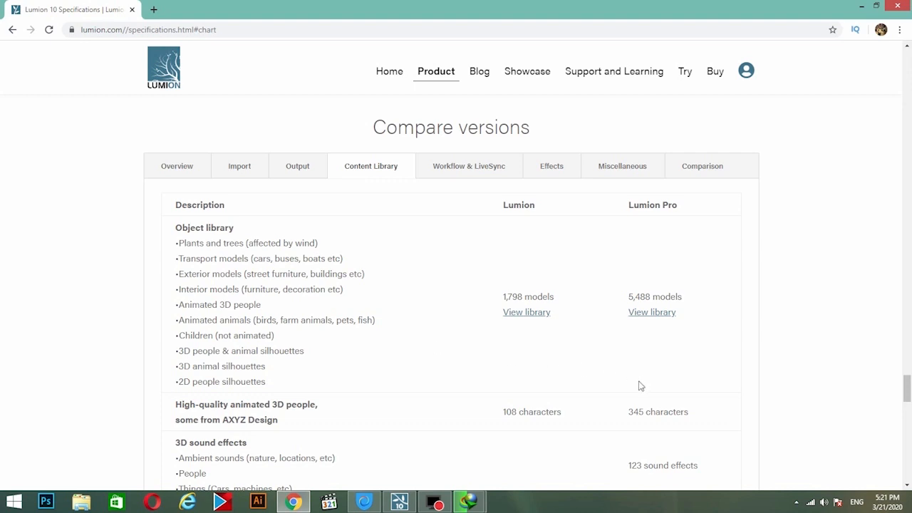
pyautogui.scroll(-1, 759, 302)
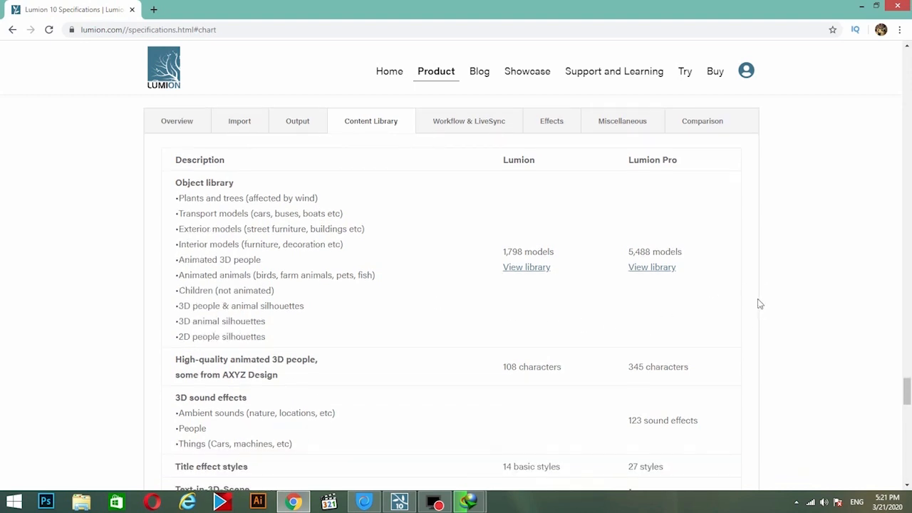
pyautogui.scroll(-2, 759, 303)
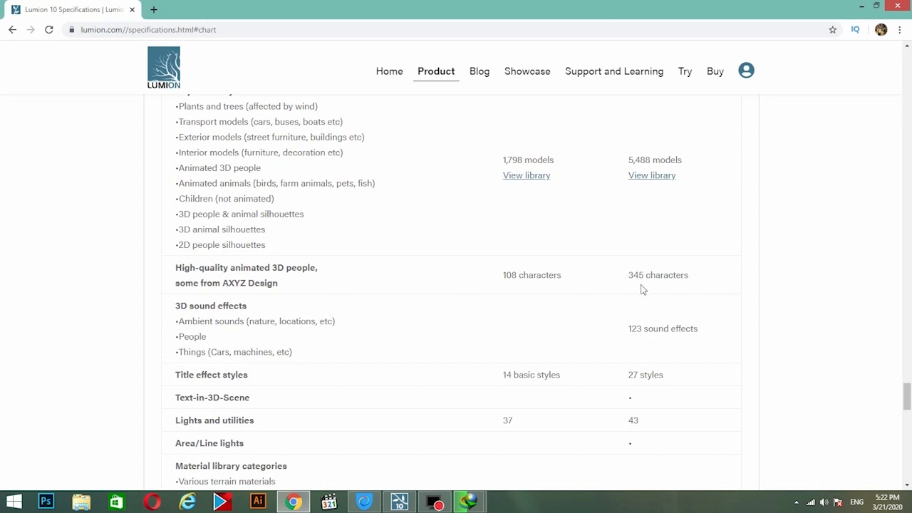
pyautogui.scroll(-1, 644, 292)
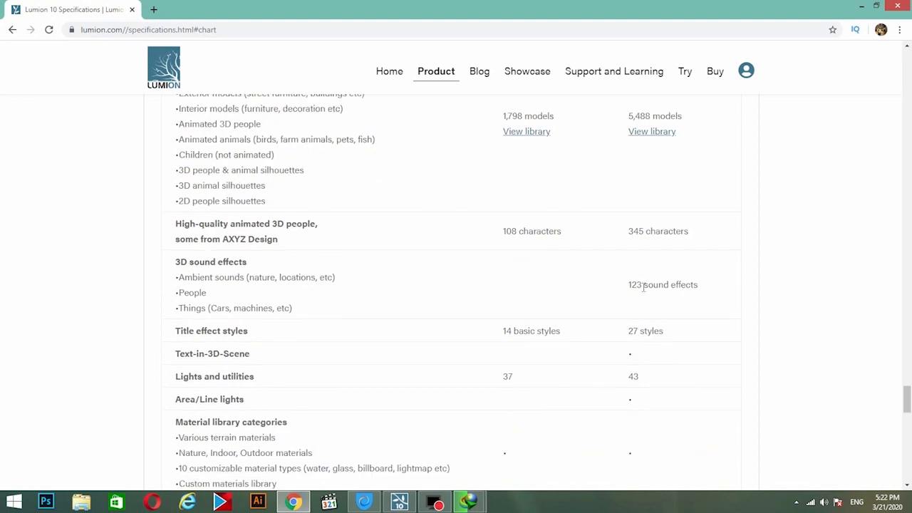
pyautogui.scroll(-3, 627, 295)
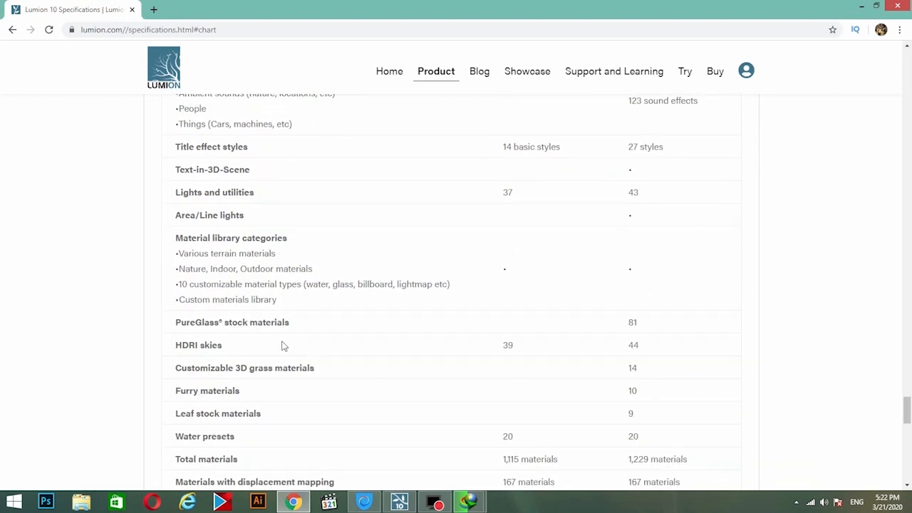
pyautogui.scroll(-2, 676, 306)
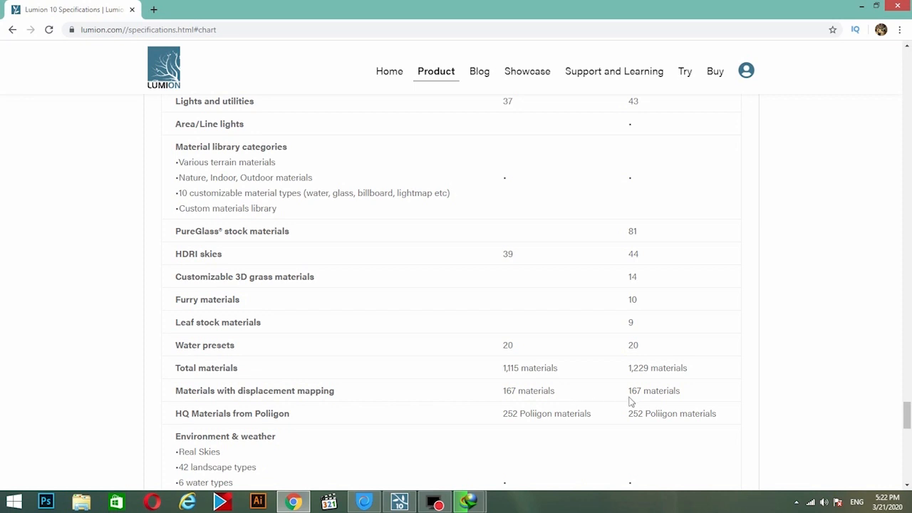
pyautogui.scroll(-1, 242, 424)
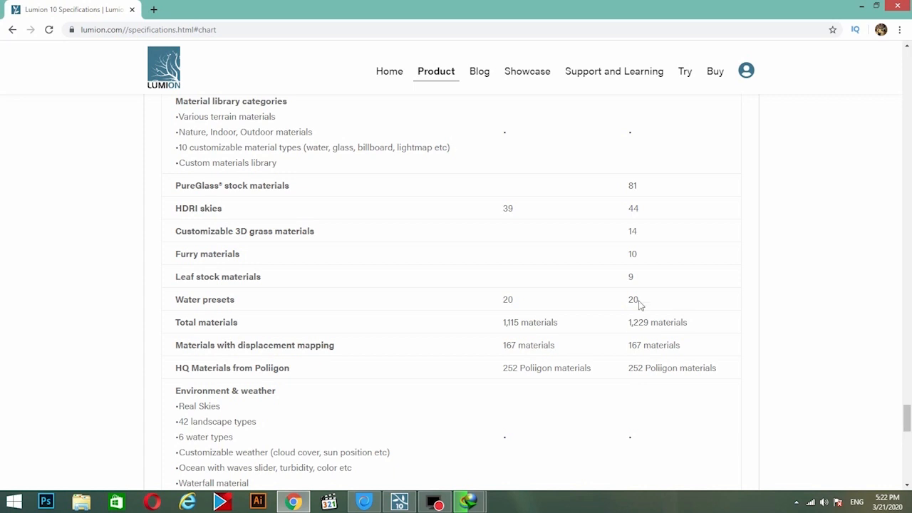
pyautogui.scroll(-1, 632, 300)
pyautogui.scroll(4, 651, 319)
pyautogui.scroll(3, 688, 307)
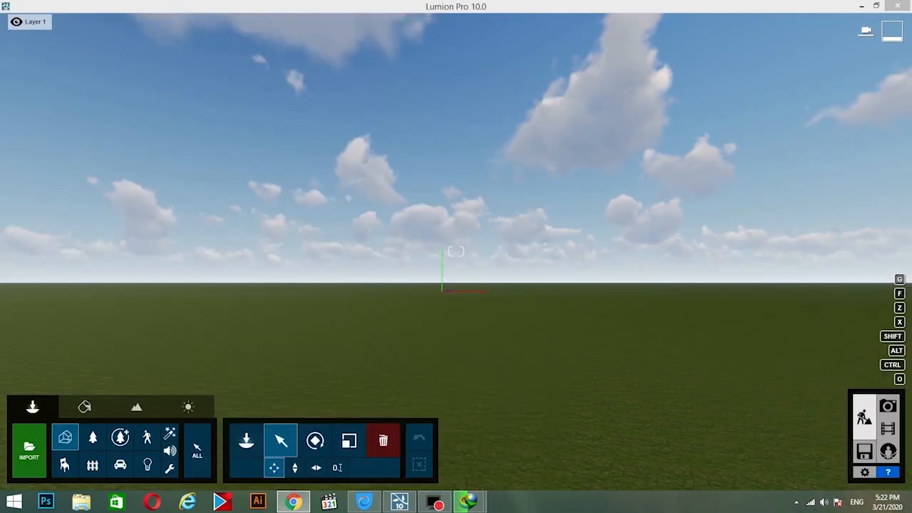
# - Switch back to Lumion and browse the seating and lamps in the Indoor library and the benches and barriers in the Outdoor library
pyautogui.click(530, 284)
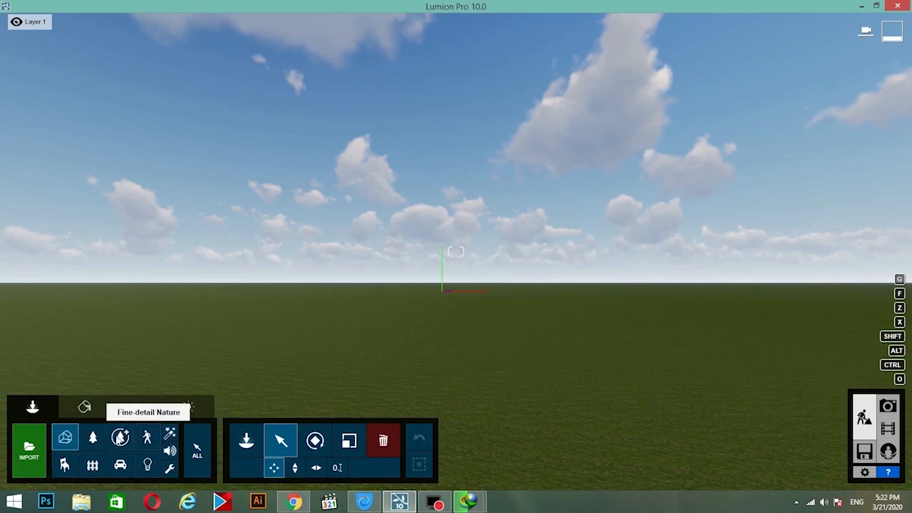
pyautogui.click(65, 466)
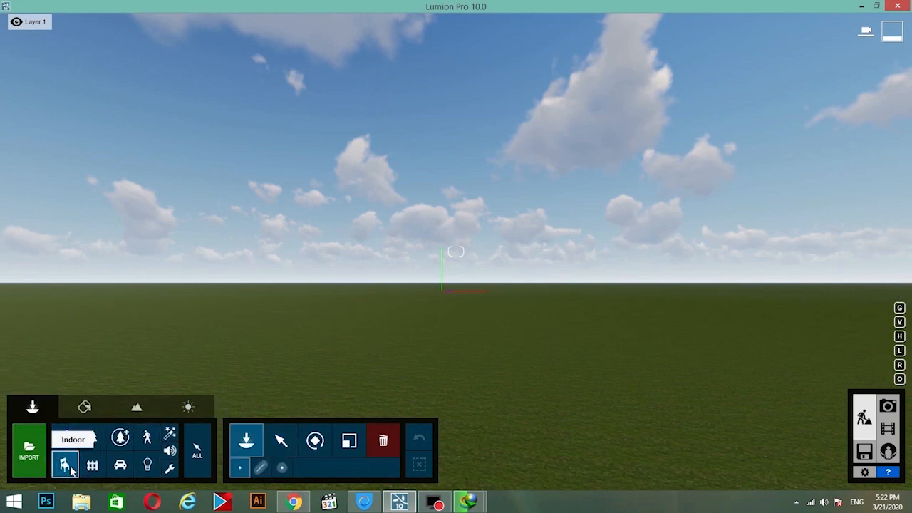
pyautogui.click(66, 466)
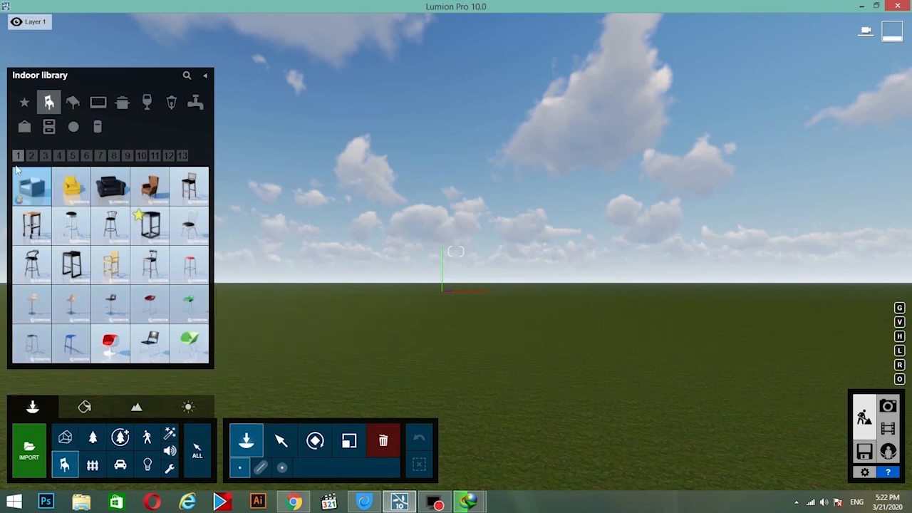
pyautogui.click(90, 156)
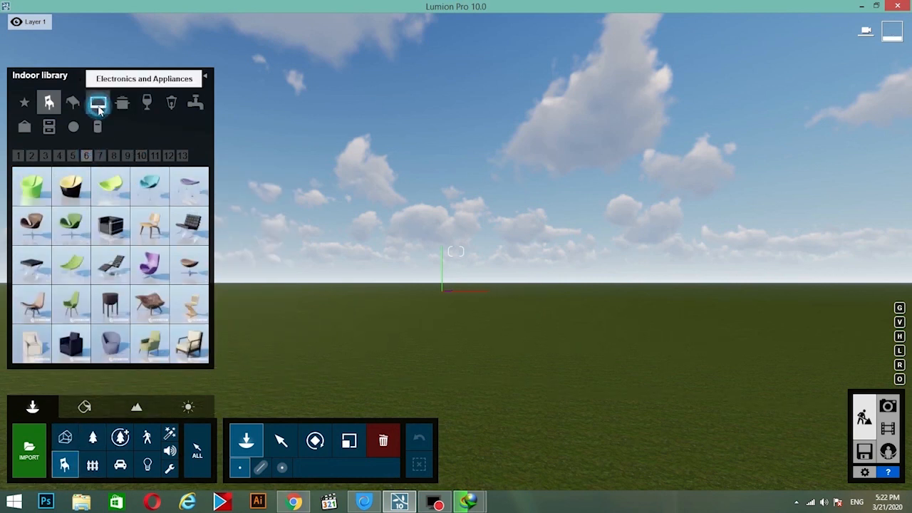
pyautogui.click(149, 102)
pyautogui.click(171, 102)
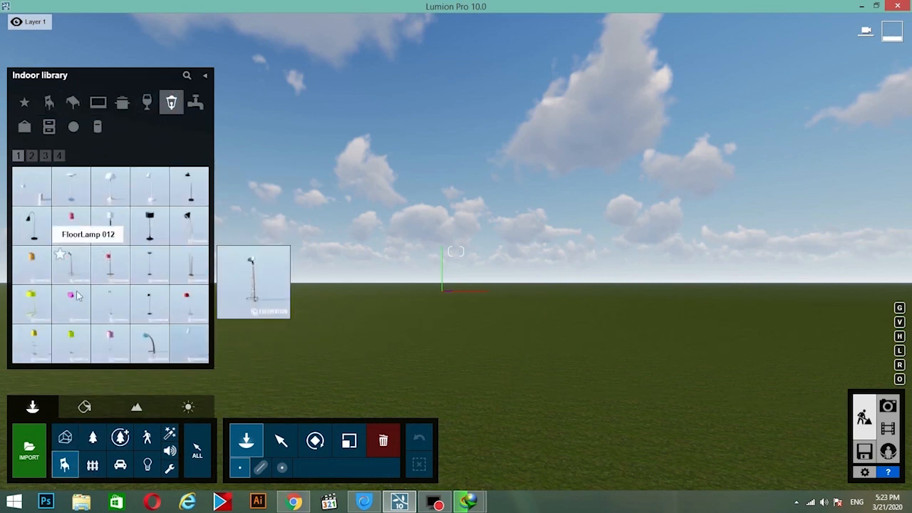
pyautogui.click(92, 464)
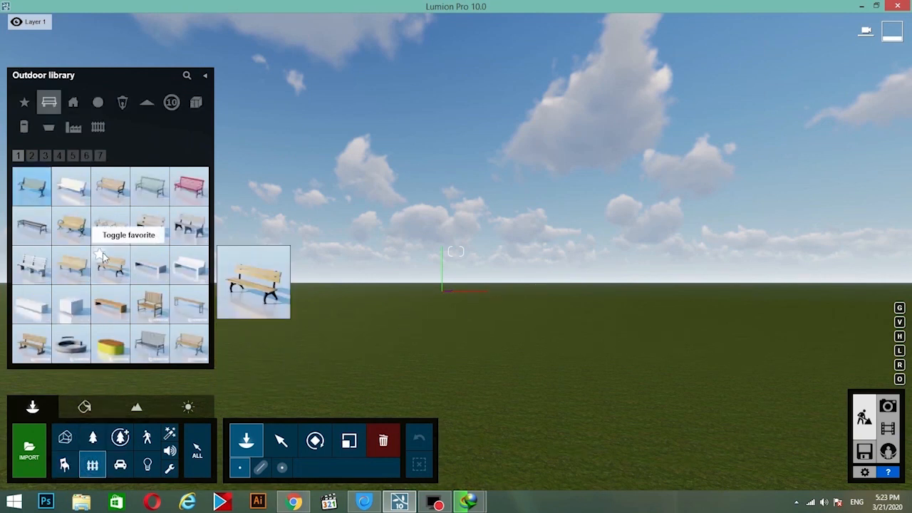
pyautogui.click(97, 127)
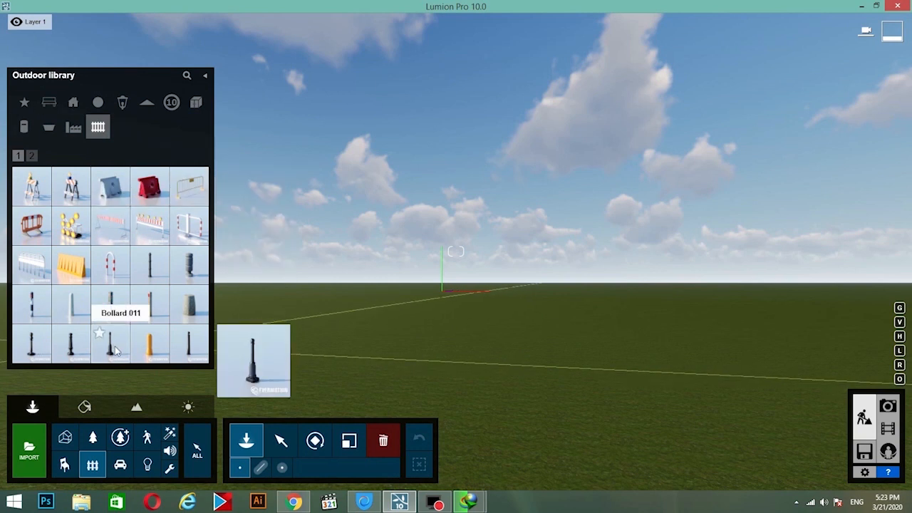
# - In the weather settings, slightly lower the sun brightness and raise the cloud amount to about 0.9
pyautogui.click(191, 418)
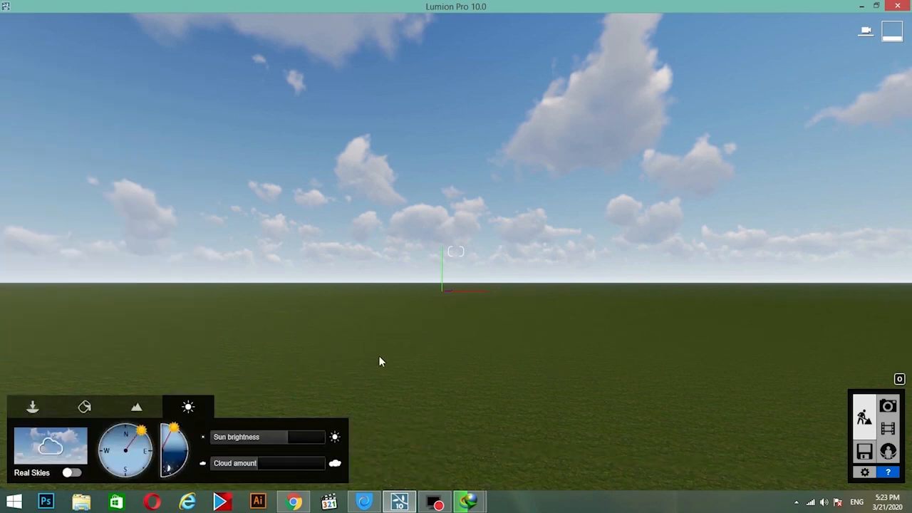
pyautogui.moveTo(477, 238); pyautogui.dragTo(456, 245, button='right')
pyautogui.moveTo(265, 443)
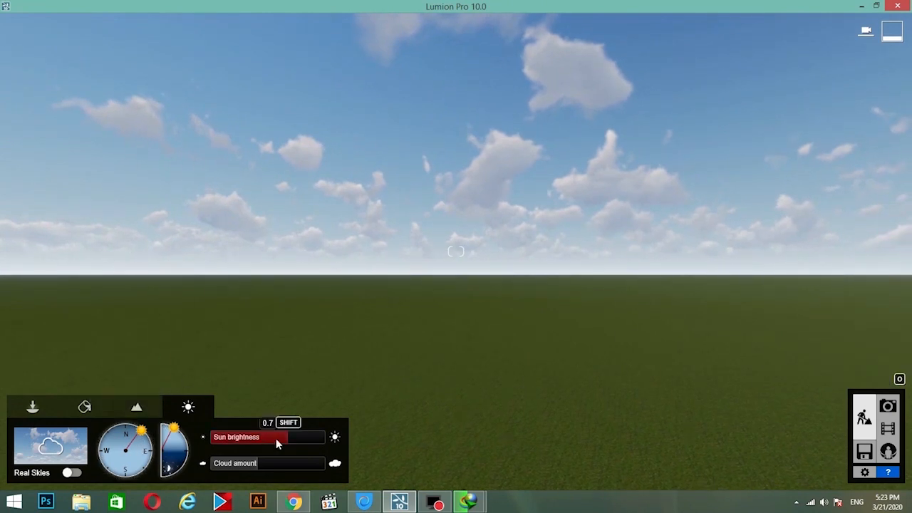
pyautogui.moveTo(276, 441); pyautogui.dragTo(265, 463)
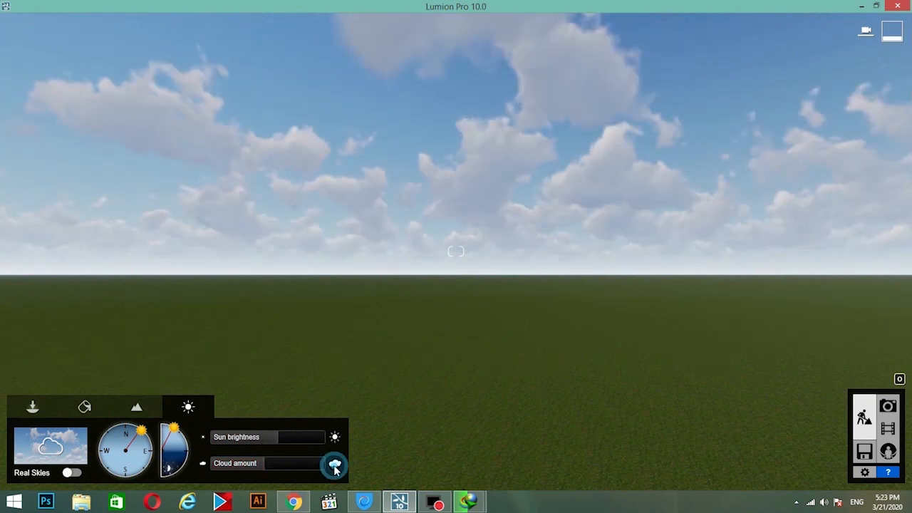
pyautogui.moveTo(238, 467); pyautogui.dragTo(264, 464)
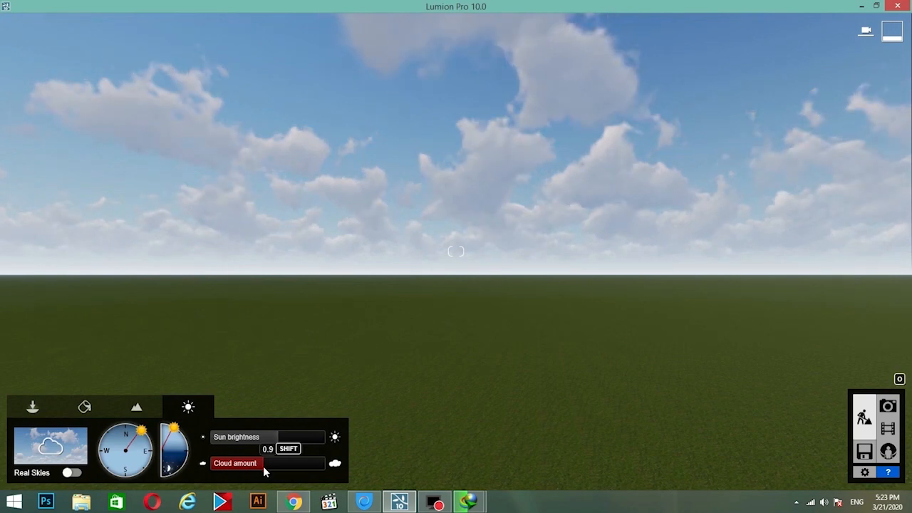
# - Lower the sun's height and turn its direction further toward the east so that it stands in view
pyautogui.moveTo(184, 453)
pyautogui.mouseDown()
pyautogui.moveTo(185, 440)
pyautogui.moveTo(151, 447)
pyautogui.moveTo(138, 462)
pyautogui.moveTo(141, 448)
pyautogui.moveTo(182, 450)
pyautogui.moveTo(177, 479)
pyautogui.moveTo(182, 442)
pyautogui.mouseUp()
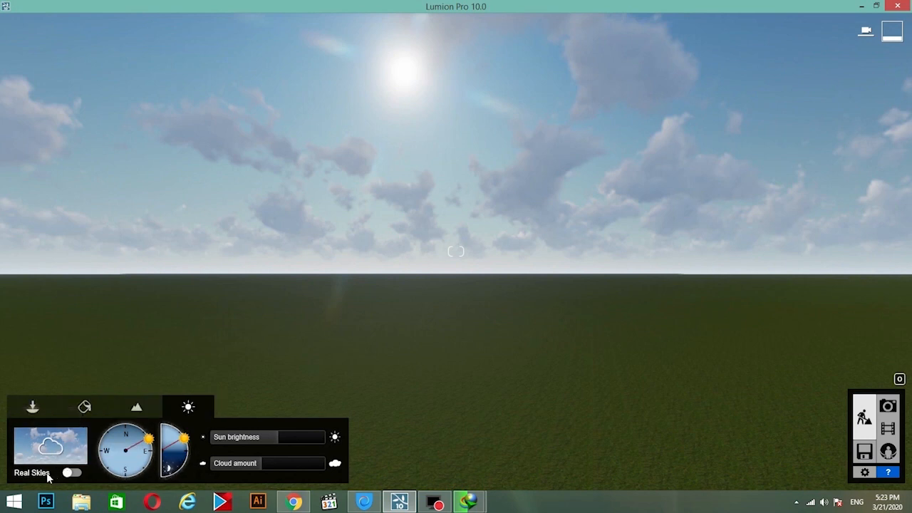
# - Turn on Real Skies and rotate the sun direction from the east toward the north
pyautogui.click(63, 473)
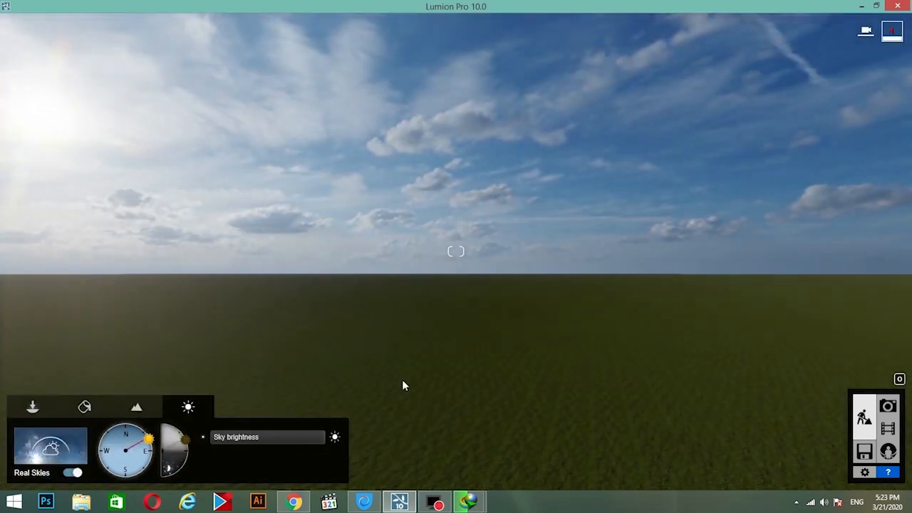
pyautogui.moveTo(403, 382); pyautogui.dragTo(440, 356, button='right')
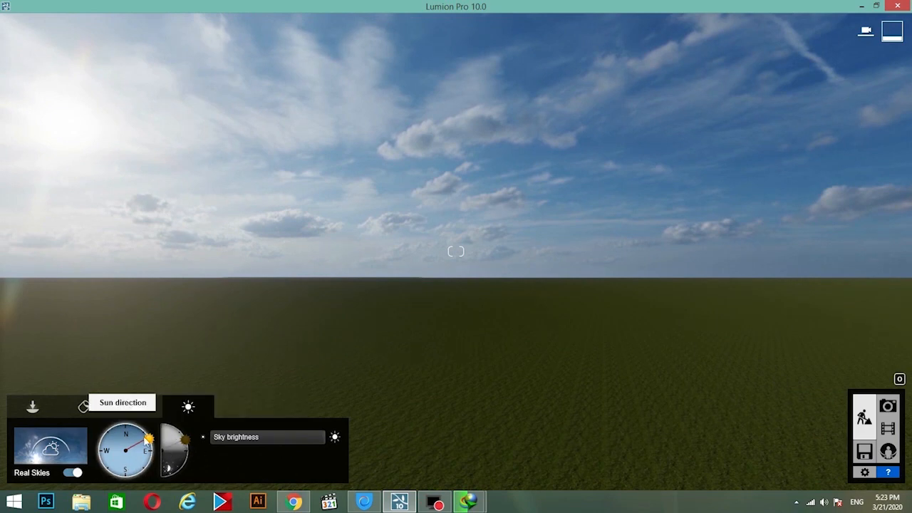
pyautogui.moveTo(142, 443)
pyautogui.mouseDown()
pyautogui.moveTo(139, 434)
pyautogui.moveTo(131, 439)
pyautogui.moveTo(153, 440)
pyautogui.moveTo(171, 470)
pyautogui.moveTo(126, 477)
pyautogui.moveTo(111, 467)
pyautogui.moveTo(116, 441)
pyautogui.moveTo(145, 443)
pyautogui.mouseUp()
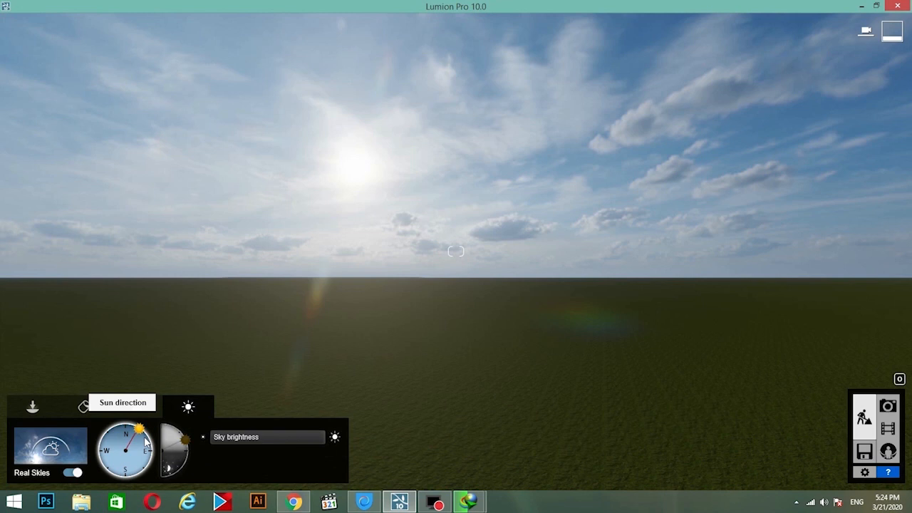
# - Open the Real Skies library and browse its Evening, Morning, Overcast, Sunset, Clear and Night categories
pyautogui.click(61, 460)
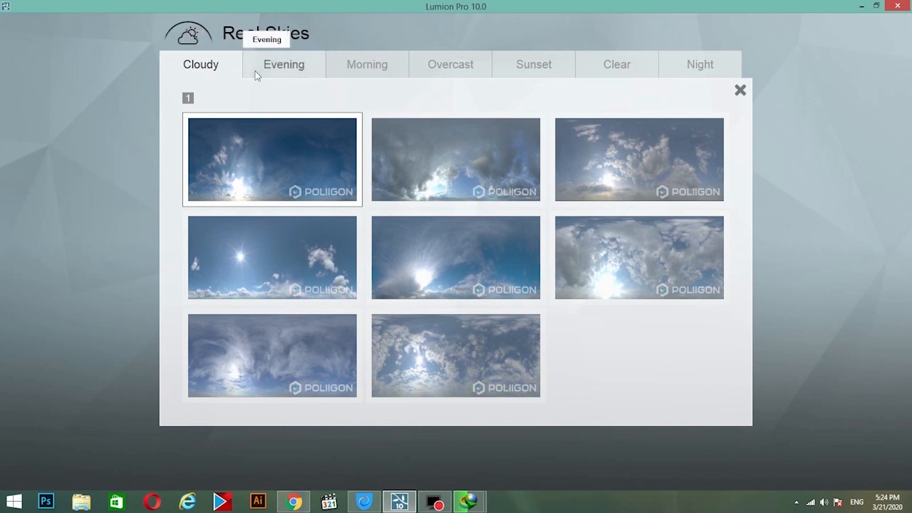
pyautogui.click(300, 66)
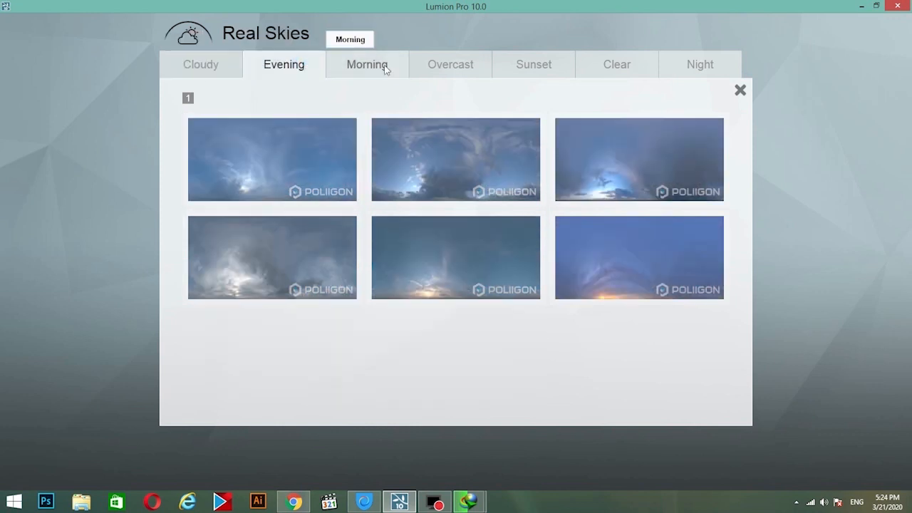
pyautogui.click(383, 68)
pyautogui.click(436, 69)
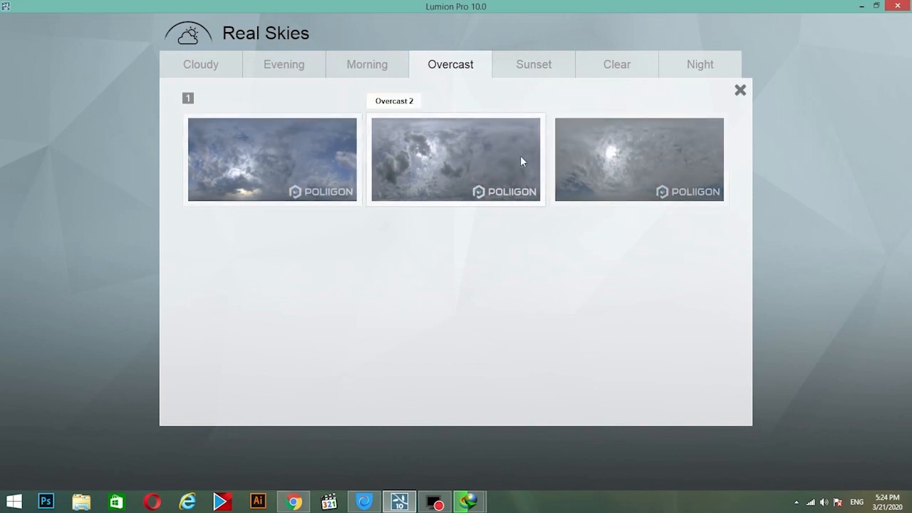
pyautogui.click(537, 71)
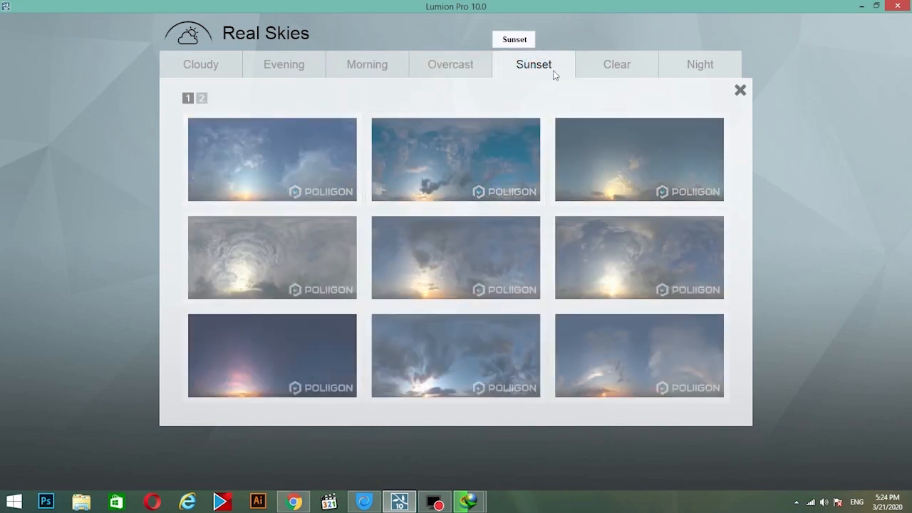
pyautogui.click(626, 68)
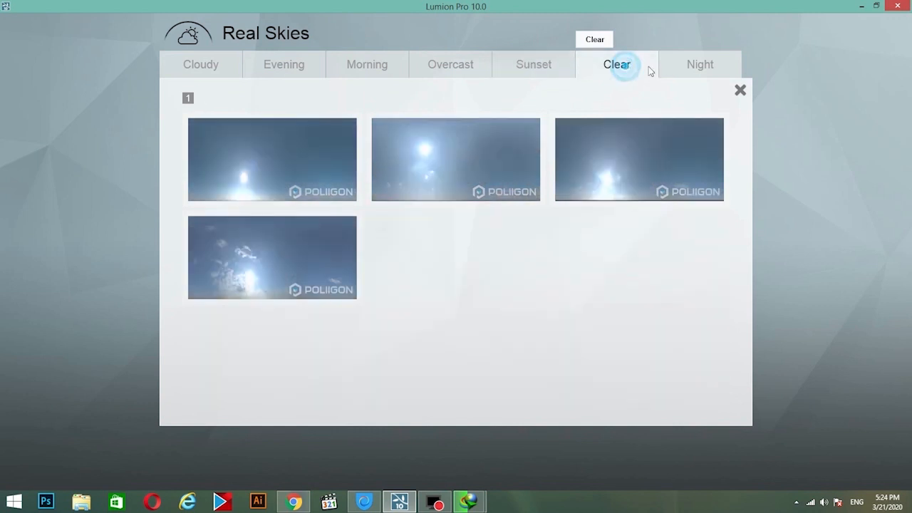
pyautogui.click(701, 68)
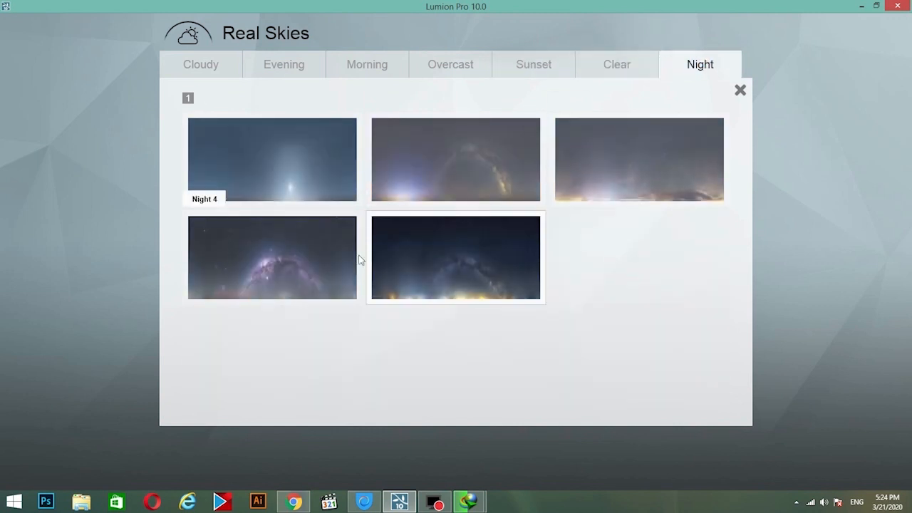
# - Apply the Night 4 sky and examine its stars and Milky Way
pyautogui.click(414, 283)
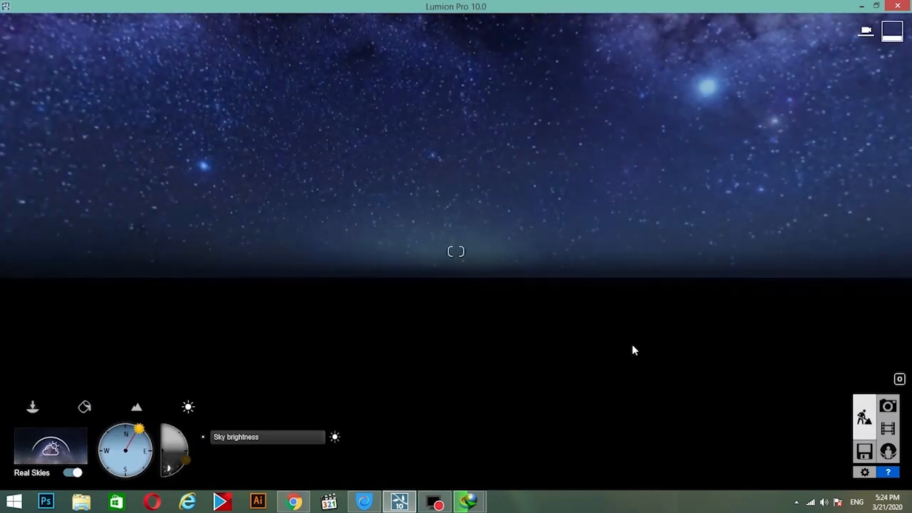
pyautogui.moveTo(562, 340); pyautogui.dragTo(562, 284, button='right')
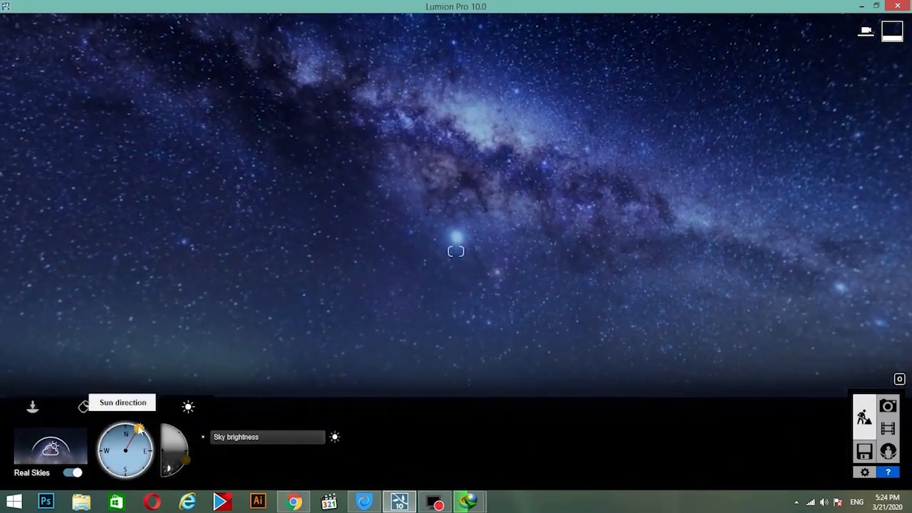
pyautogui.moveTo(139, 429)
pyautogui.mouseDown()
pyautogui.moveTo(94, 453)
pyautogui.moveTo(115, 478)
pyautogui.moveTo(142, 470)
pyautogui.moveTo(149, 452)
pyautogui.moveTo(141, 428)
pyautogui.mouseUp()
pyautogui.moveTo(370, 257)
pyautogui.mouseDown(button='right')
pyautogui.moveTo(487, 208)
pyautogui.moveTo(495, 181)
pyautogui.moveTo(486, 206)
pyautogui.mouseUp(button='right')
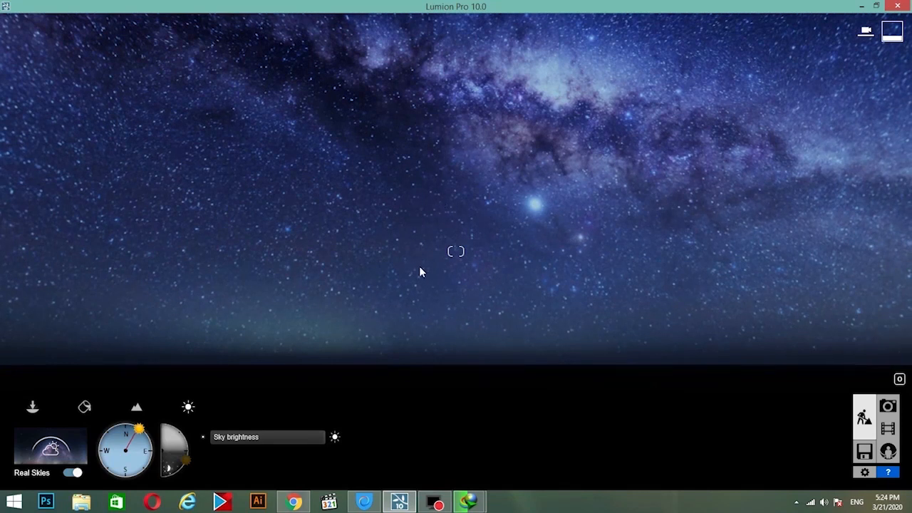
# - Replace the sky with Night 3 and turn the sun direction almost due north
pyautogui.click(56, 447)
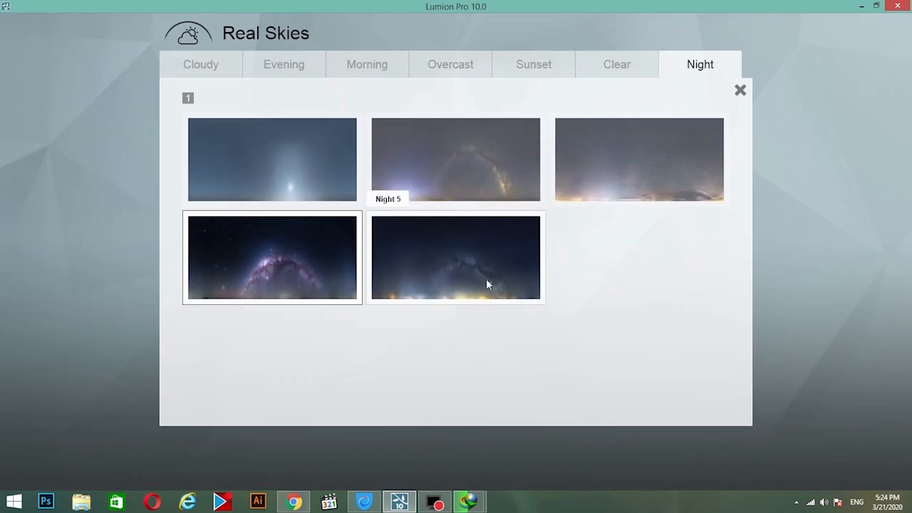
pyautogui.click(603, 153)
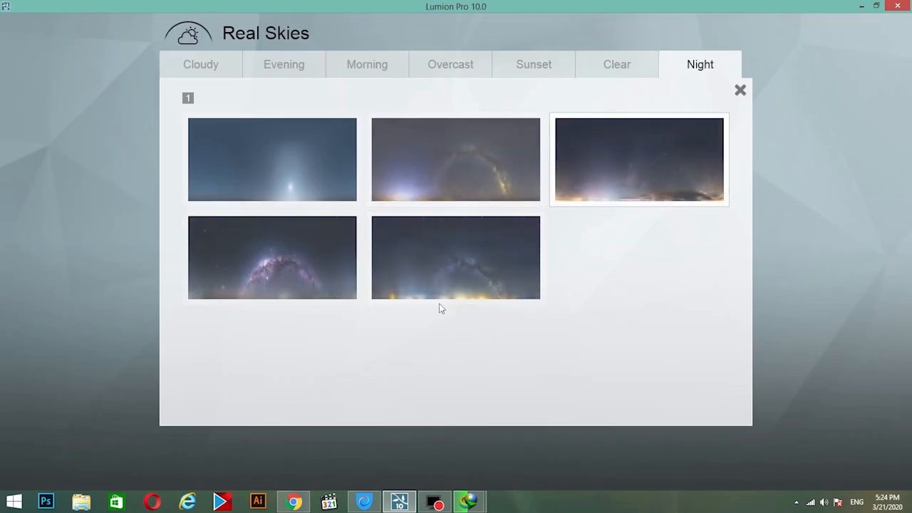
pyautogui.click(658, 187)
pyautogui.moveTo(139, 429)
pyautogui.mouseDown()
pyautogui.moveTo(112, 432)
pyautogui.moveTo(130, 427)
pyautogui.mouseUp()
# - Switch the real sky to Cloudy 1 from the Cloudy category and look around the scene
pyautogui.click(61, 446)
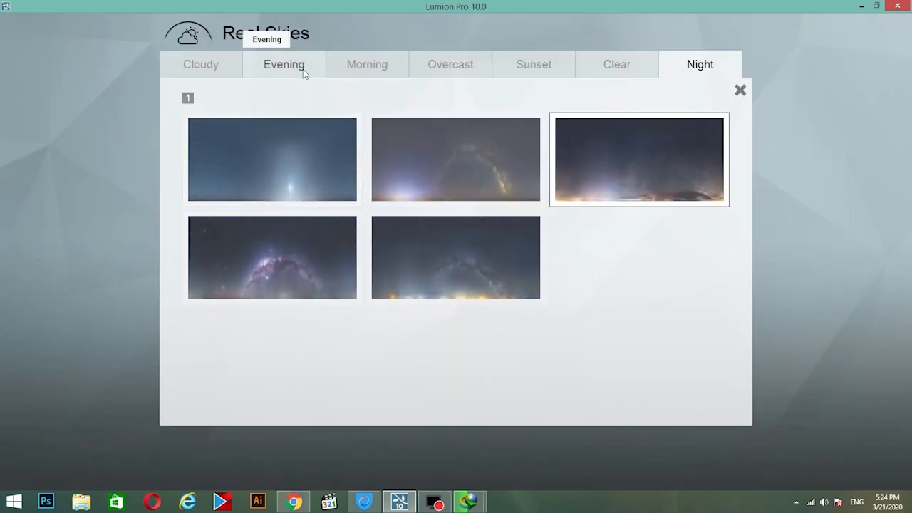
pyautogui.click(202, 65)
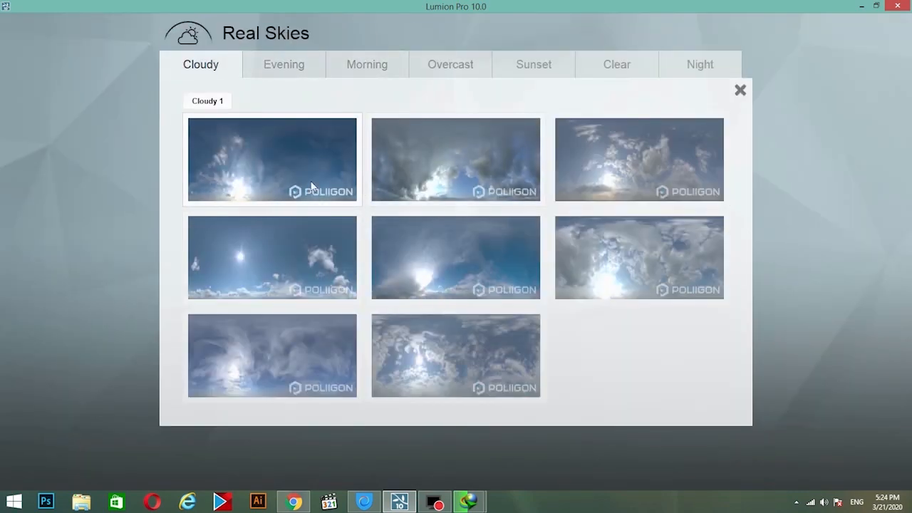
pyautogui.click(293, 157)
pyautogui.moveTo(565, 283); pyautogui.dragTo(478, 304, button='right')
pyautogui.moveTo(601, 321)
pyautogui.mouseDown(button='right')
pyautogui.moveTo(883, 305)
pyautogui.moveTo(556, 317)
pyautogui.moveTo(617, 316)
pyautogui.mouseUp(button='right')
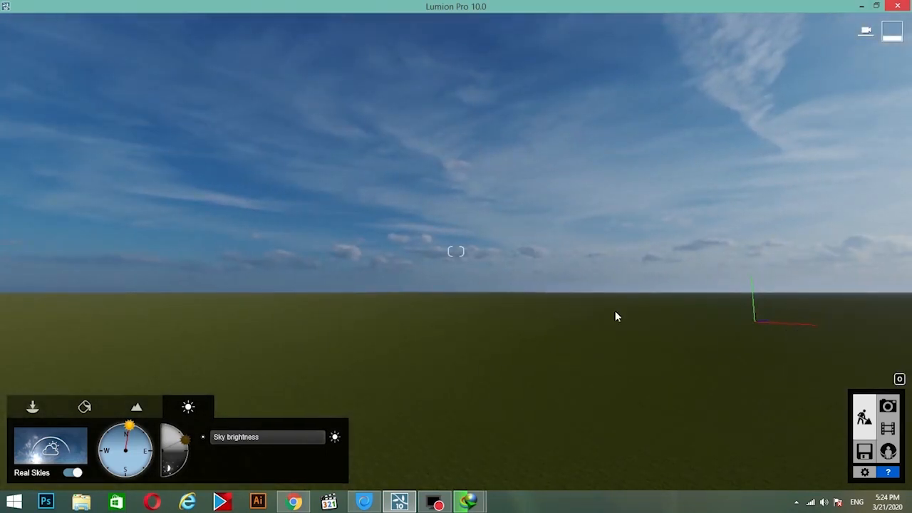
# - With the landscape Raise brush at a slightly larger brush size, raise a cluster of low mounds across the flat grass
pyautogui.click(136, 407)
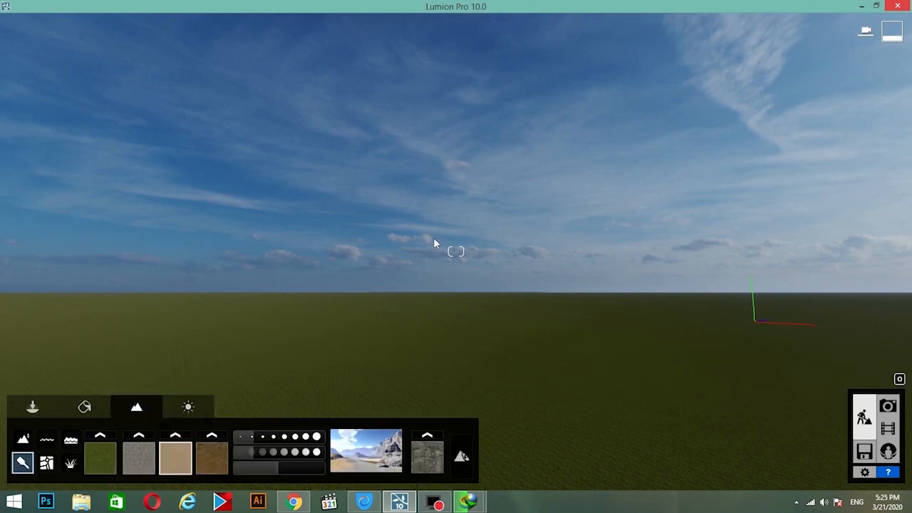
pyautogui.moveTo(507, 328); pyautogui.dragTo(602, 436, button='right')
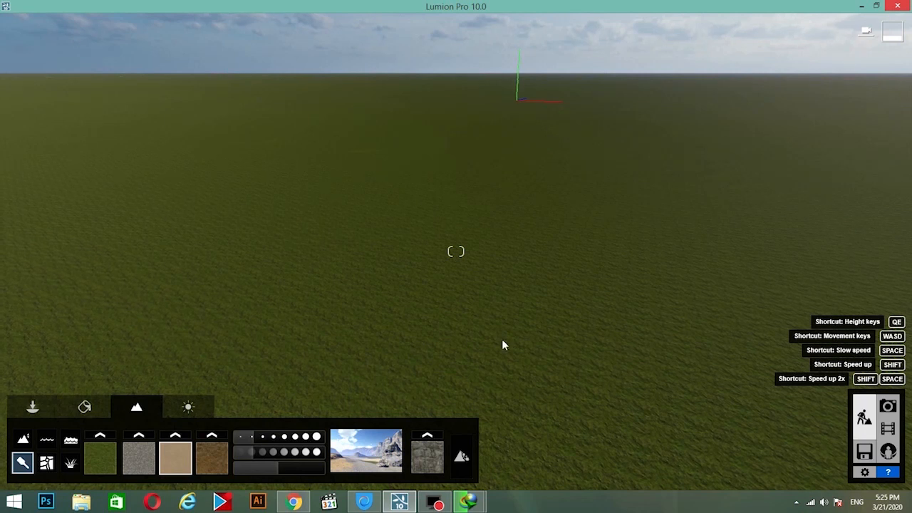
pyautogui.moveTo(502, 345); pyautogui.dragTo(492, 348, button='right')
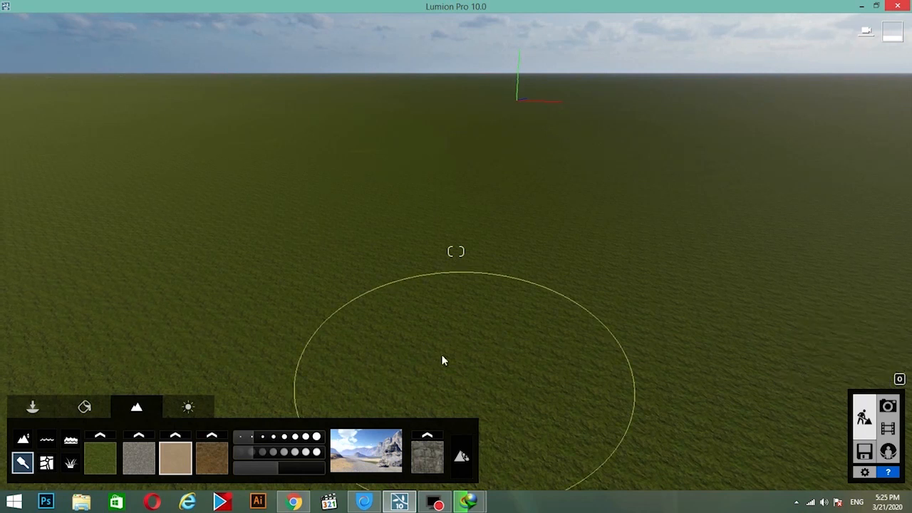
pyautogui.click(22, 440)
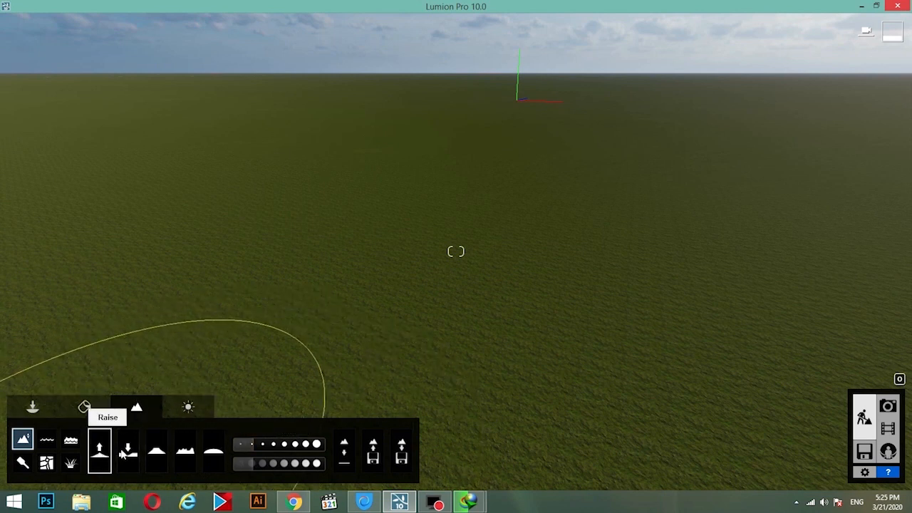
pyautogui.moveTo(261, 444)
pyautogui.mouseDown()
pyautogui.moveTo(285, 446)
pyautogui.moveTo(262, 445)
pyautogui.moveTo(255, 464)
pyautogui.moveTo(279, 465)
pyautogui.moveTo(258, 465)
pyautogui.mouseUp()
pyautogui.moveTo(429, 210)
pyautogui.mouseDown()
pyautogui.moveTo(545, 207)
pyautogui.moveTo(584, 189)
pyautogui.moveTo(401, 163)
pyautogui.moveTo(230, 163)
pyautogui.moveTo(262, 196)
pyautogui.mouseUp()
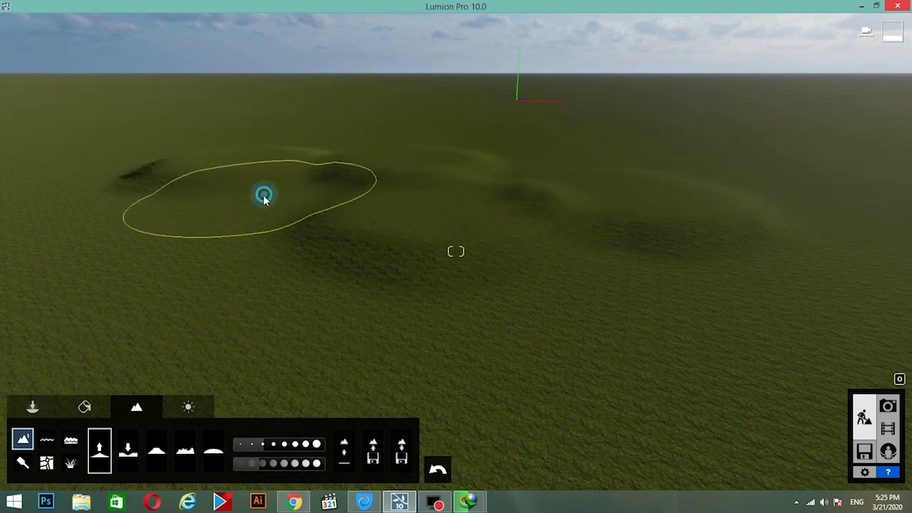
pyautogui.click(264, 195)
pyautogui.click(142, 281)
pyautogui.click(488, 283)
pyautogui.click(618, 140)
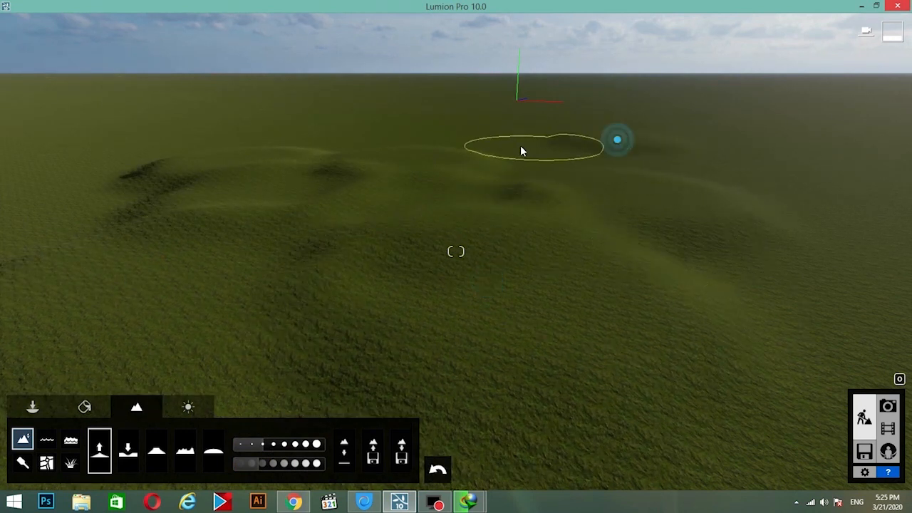
pyautogui.moveTo(354, 147)
pyautogui.mouseDown()
pyautogui.moveTo(88, 163)
pyautogui.moveTo(81, 201)
pyautogui.moveTo(94, 212)
pyautogui.mouseUp()
# - Lower the terrain in the middle of the mounds to dig a deep rocky pit
pyautogui.moveTo(572, 223); pyautogui.dragTo(567, 225, button='right')
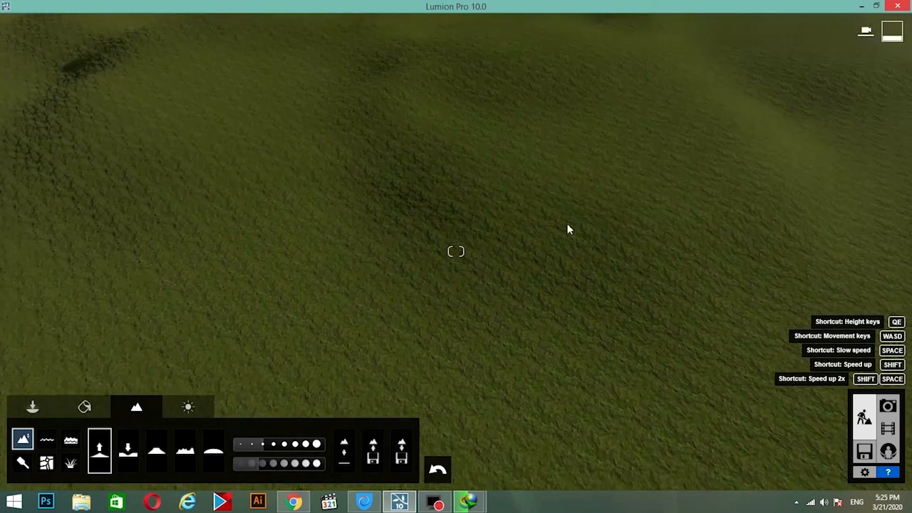
pyautogui.moveTo(577, 187); pyautogui.dragTo(573, 195, button='right')
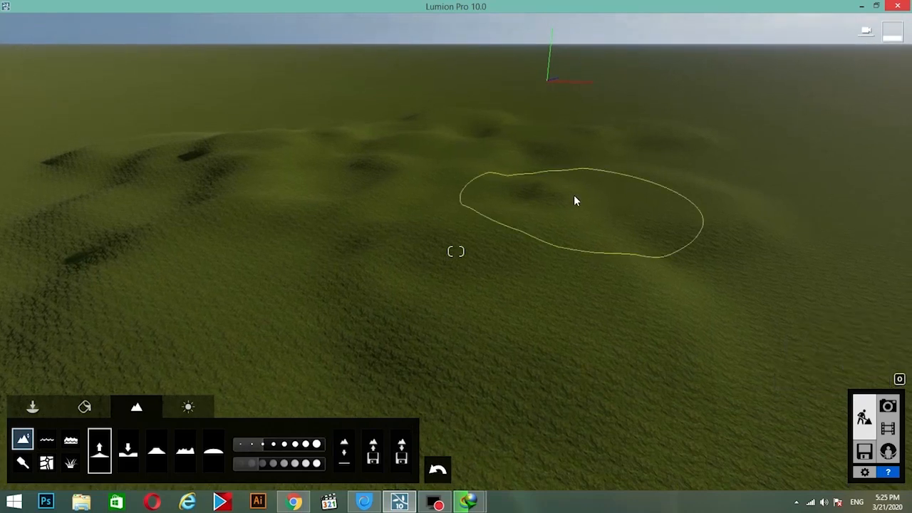
pyautogui.press('s')
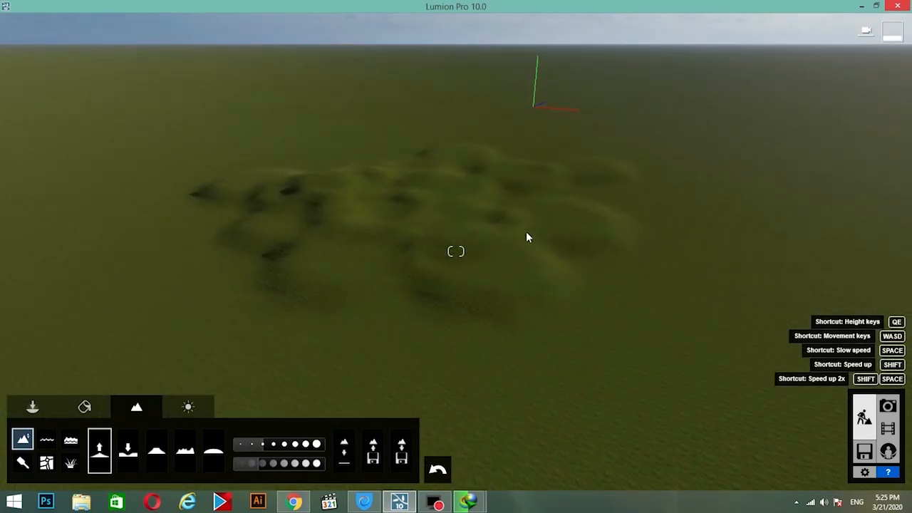
pyautogui.click(128, 449)
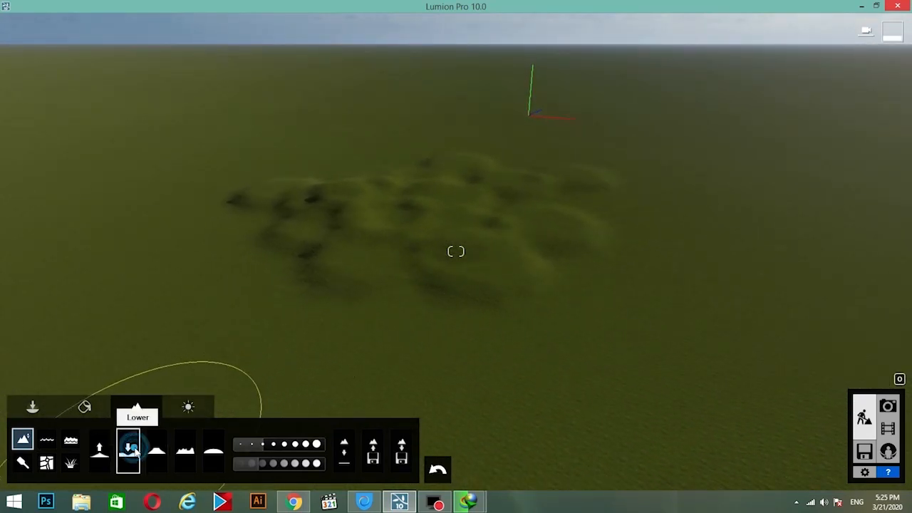
pyautogui.click(475, 233)
pyautogui.moveTo(475, 233)
pyautogui.mouseDown()
pyautogui.moveTo(470, 258)
pyautogui.moveTo(508, 271)
pyautogui.moveTo(517, 296)
pyautogui.moveTo(436, 304)
pyautogui.moveTo(458, 299)
pyautogui.moveTo(416, 259)
pyautogui.moveTo(390, 273)
pyautogui.moveTo(382, 267)
pyautogui.moveTo(448, 240)
pyautogui.moveTo(436, 225)
pyautogui.moveTo(402, 218)
pyautogui.mouseUp()
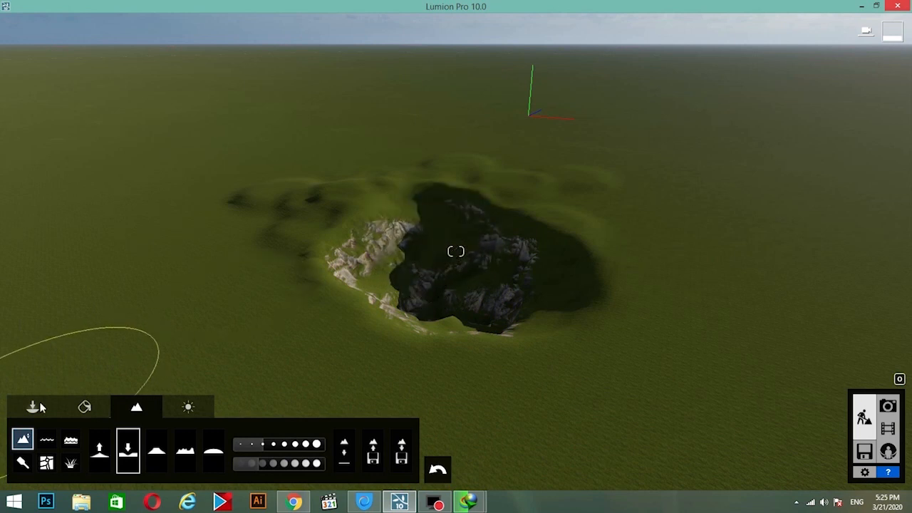
# - Raise further hills on the terrain on both sides of the pit
pyautogui.click(100, 447)
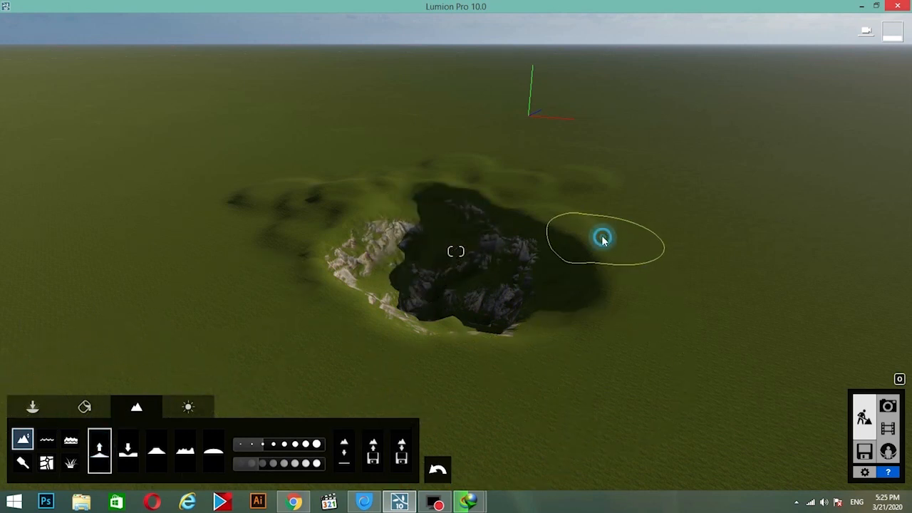
pyautogui.moveTo(603, 236)
pyautogui.mouseDown()
pyautogui.moveTo(656, 250)
pyautogui.moveTo(639, 340)
pyautogui.moveTo(782, 301)
pyautogui.moveTo(759, 244)
pyautogui.moveTo(716, 219)
pyautogui.mouseUp()
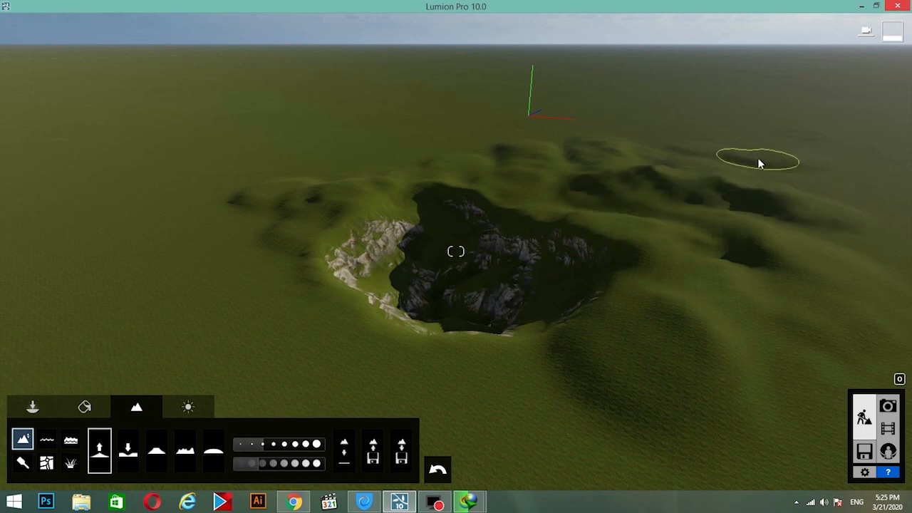
pyautogui.moveTo(760, 160)
pyautogui.mouseDown()
pyautogui.moveTo(757, 175)
pyautogui.moveTo(668, 153)
pyautogui.mouseUp()
pyautogui.moveTo(228, 240)
pyautogui.mouseDown()
pyautogui.moveTo(209, 260)
pyautogui.moveTo(57, 230)
pyautogui.mouseUp()
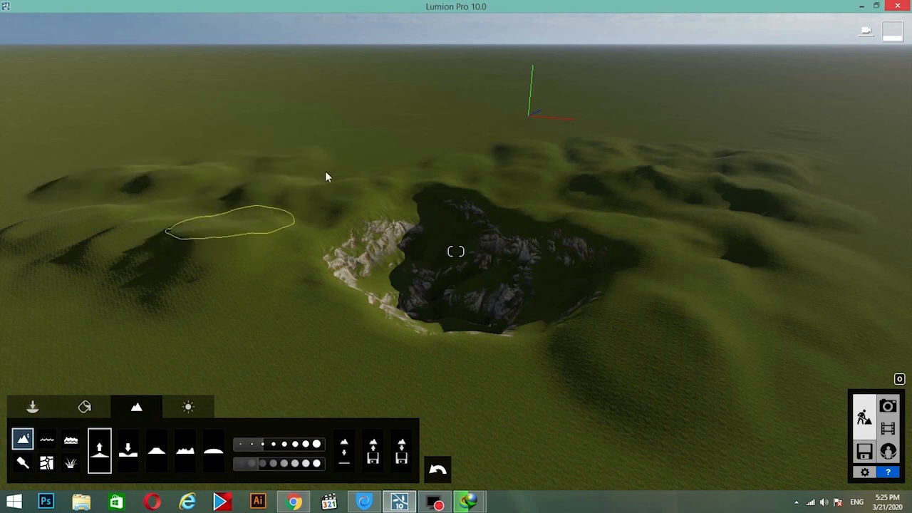
# - With a larger, faster brush, flatten the hills on both sides of the pit into broad plateaus
pyautogui.moveTo(533, 198); pyautogui.dragTo(546, 236, button='right')
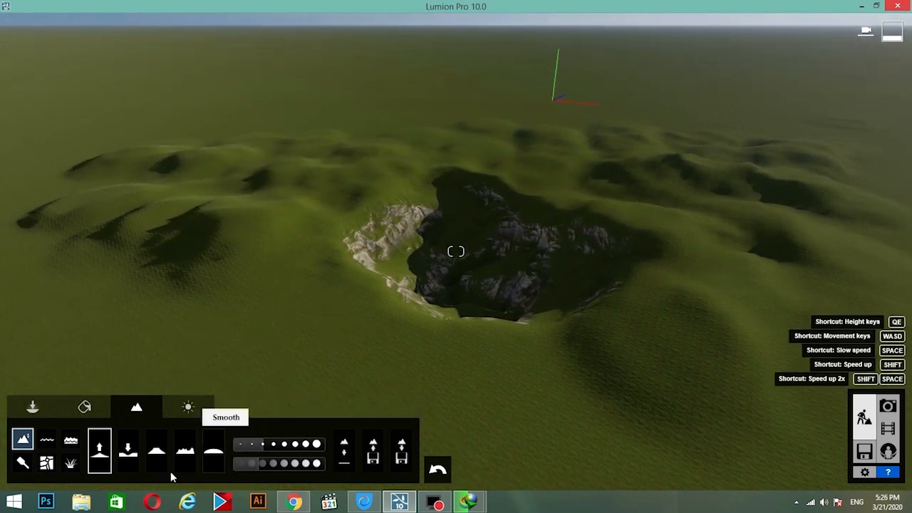
pyautogui.click(156, 450)
pyautogui.moveTo(242, 465); pyautogui.dragTo(272, 468)
pyautogui.moveTo(299, 242)
pyautogui.mouseDown()
pyautogui.moveTo(254, 209)
pyautogui.moveTo(148, 196)
pyautogui.moveTo(202, 197)
pyautogui.moveTo(220, 216)
pyautogui.mouseUp()
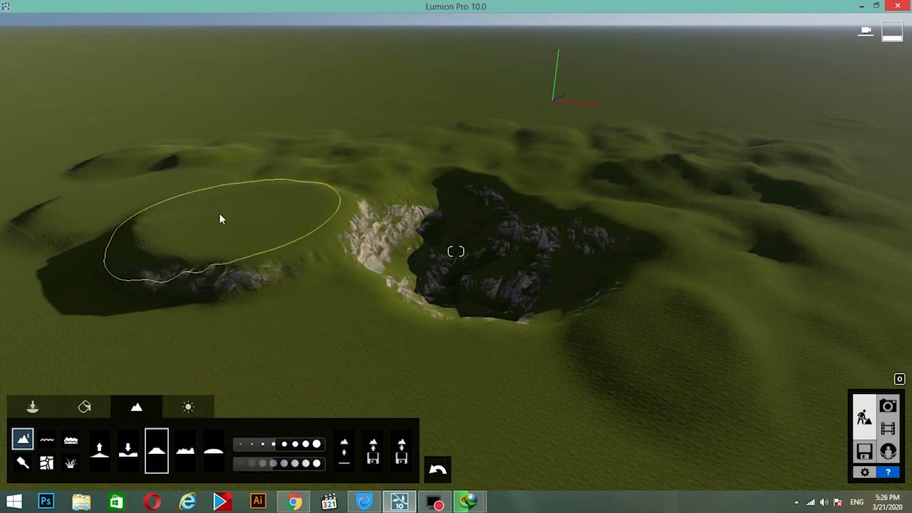
pyautogui.moveTo(682, 290)
pyautogui.mouseDown()
pyautogui.moveTo(674, 291)
pyautogui.moveTo(704, 267)
pyautogui.moveTo(698, 246)
pyautogui.moveTo(670, 197)
pyautogui.moveTo(641, 189)
pyautogui.moveTo(739, 185)
pyautogui.moveTo(707, 176)
pyautogui.mouseUp()
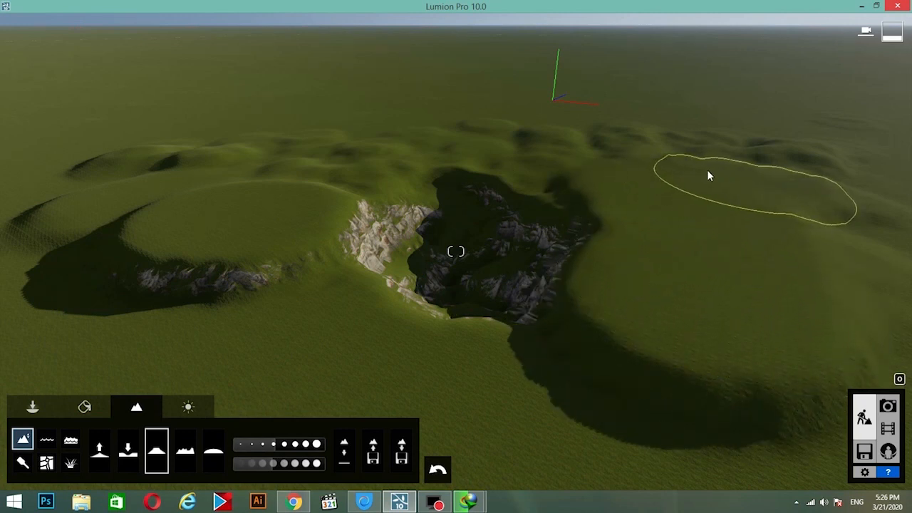
pyautogui.moveTo(667, 212)
pyautogui.mouseDown(button='right')
pyautogui.moveTo(572, 215)
pyautogui.moveTo(513, 233)
pyautogui.mouseUp(button='right')
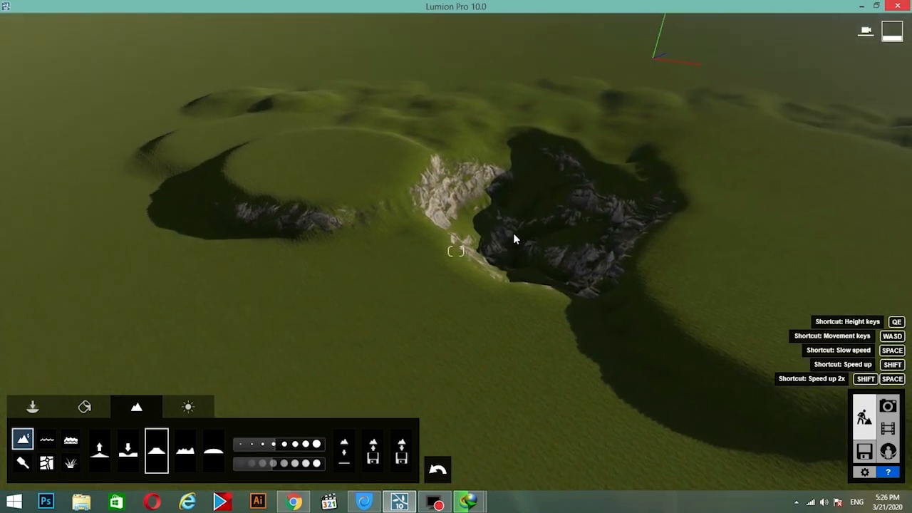
# - Flatten the rocky floor of the pit into a level valley that extends toward the far hills
pyautogui.moveTo(513, 233); pyautogui.dragTo(555, 214)
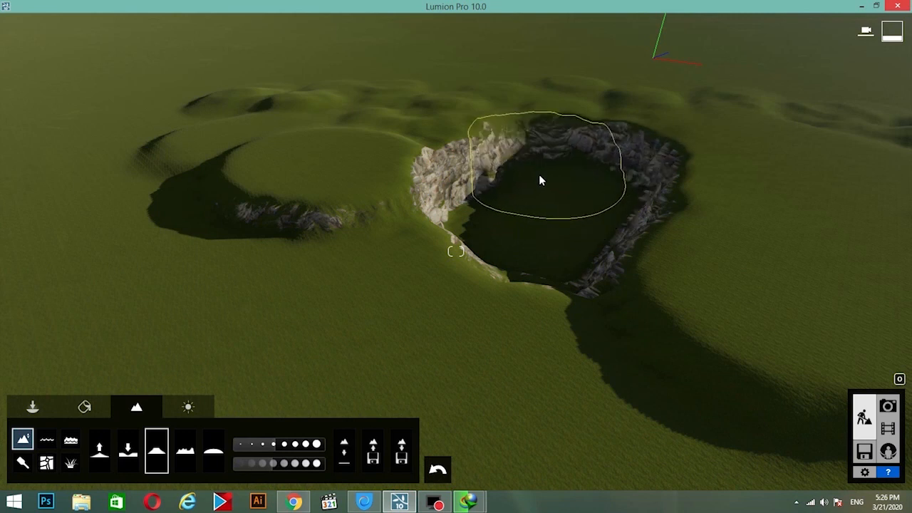
pyautogui.moveTo(539, 181)
pyautogui.mouseDown()
pyautogui.moveTo(563, 165)
pyautogui.moveTo(529, 139)
pyautogui.moveTo(553, 133)
pyautogui.moveTo(529, 163)
pyautogui.moveTo(529, 215)
pyautogui.mouseUp()
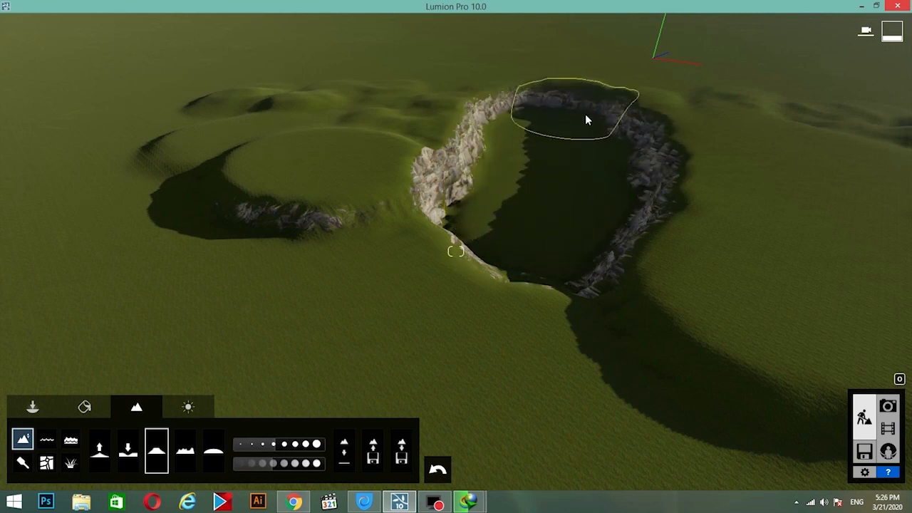
pyautogui.moveTo(628, 137)
pyautogui.mouseDown()
pyautogui.moveTo(588, 139)
pyautogui.moveTo(547, 171)
pyautogui.mouseUp()
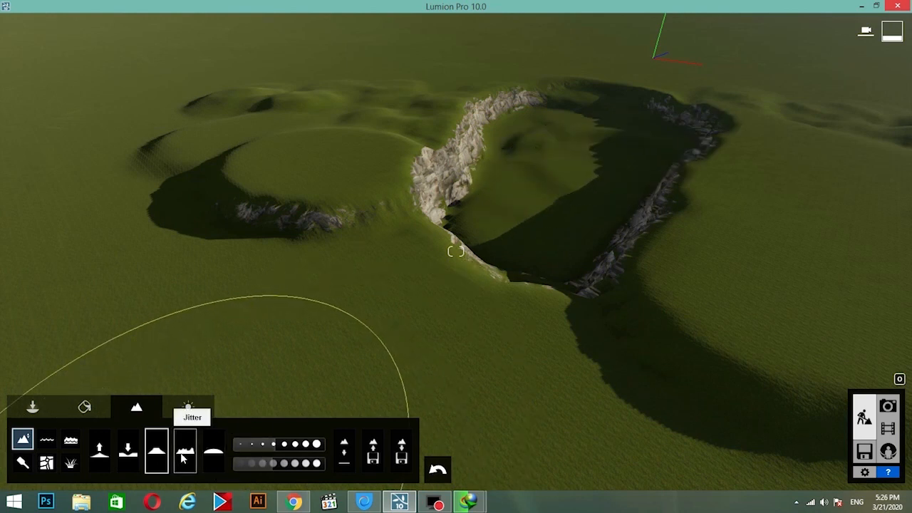
# - Use the Jitter brush to roughen the plateaus on both sides of the pit and the slope in front of it
pyautogui.moveTo(708, 277)
pyautogui.mouseDown()
pyautogui.moveTo(766, 173)
pyautogui.moveTo(723, 299)
pyautogui.moveTo(780, 122)
pyautogui.mouseUp()
pyautogui.moveTo(813, 185); pyautogui.dragTo(813, 205)
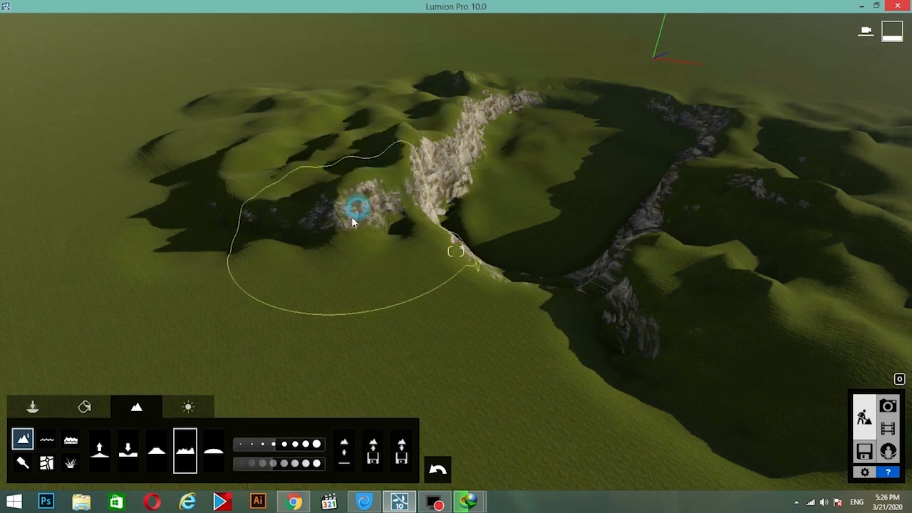
pyautogui.moveTo(351, 217); pyautogui.dragTo(438, 269)
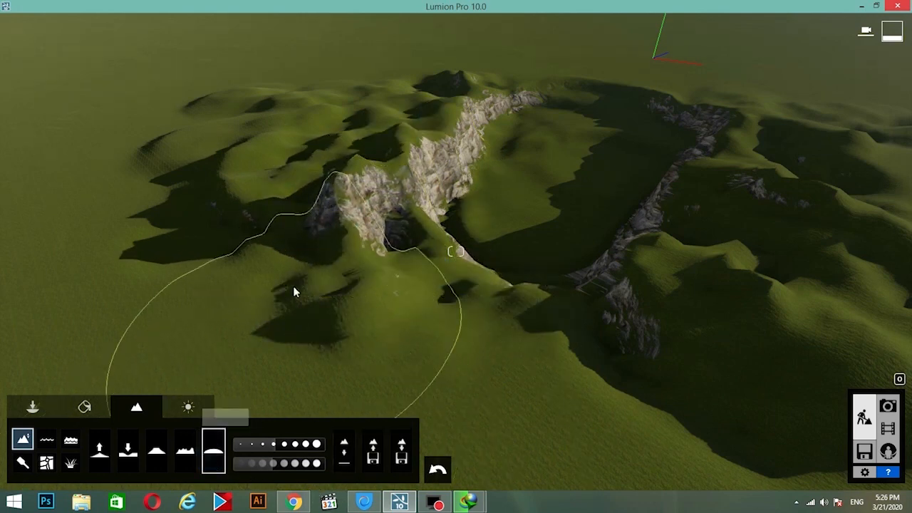
# - Smooth the jittered slope in front of the pit with the Smooth brush
pyautogui.moveTo(295, 292)
pyautogui.mouseDown()
pyautogui.moveTo(325, 258)
pyautogui.moveTo(264, 199)
pyautogui.mouseUp()
pyautogui.press('w')
pyautogui.moveTo(433, 237)
pyautogui.mouseDown(button='right')
pyautogui.moveTo(450, 221)
pyautogui.moveTo(449, 244)
pyautogui.mouseUp(button='right')
pyautogui.moveTo(309, 292)
pyautogui.mouseDown()
pyautogui.moveTo(312, 306)
pyautogui.moveTo(370, 291)
pyautogui.moveTo(379, 297)
pyautogui.mouseUp()
pyautogui.moveTo(379, 297); pyautogui.dragTo(345, 344, button='right')
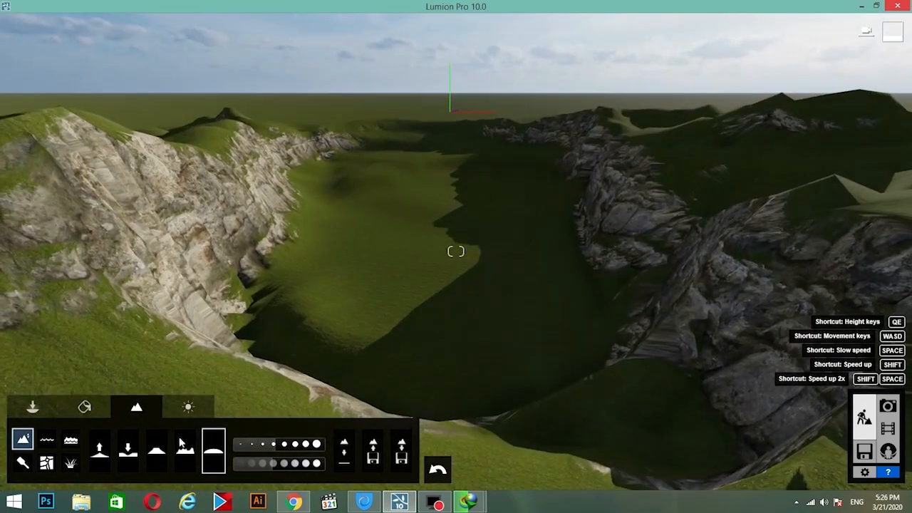
# - Lower the valley floor between the cliffs to carve a deep rocky basin
pyautogui.click(127, 448)
pyautogui.moveTo(506, 226)
pyautogui.mouseDown()
pyautogui.moveTo(410, 264)
pyautogui.moveTo(416, 341)
pyautogui.moveTo(435, 306)
pyautogui.moveTo(440, 204)
pyautogui.moveTo(391, 234)
pyautogui.moveTo(512, 268)
pyautogui.moveTo(463, 280)
pyautogui.mouseUp()
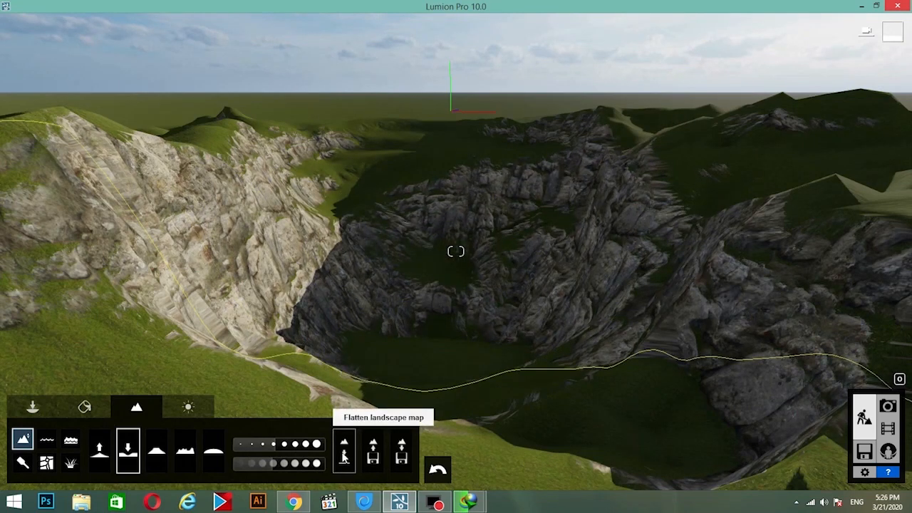
pyautogui.scroll(-5, 591, 305)
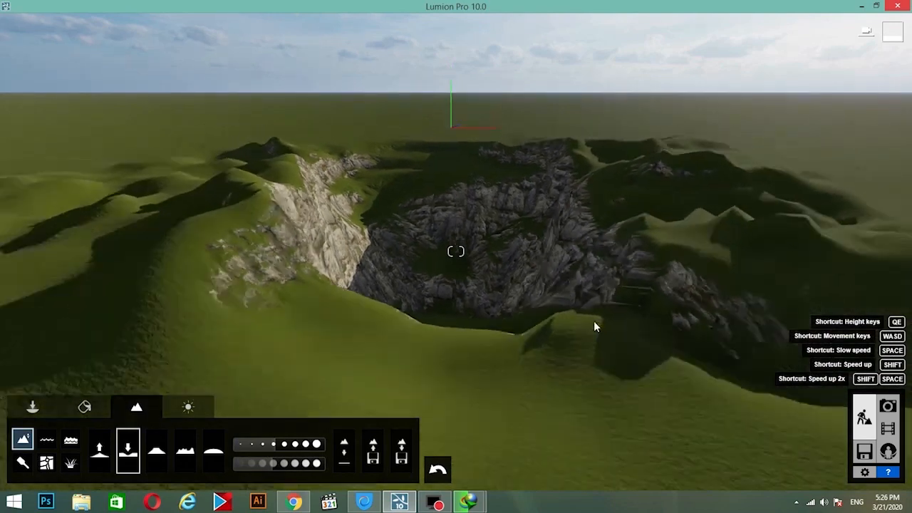
# - Flatten the entire landscape map, and undo the flattening
pyautogui.moveTo(594, 323); pyautogui.dragTo(520, 399, button='right')
pyautogui.scroll(4, 567, 361)
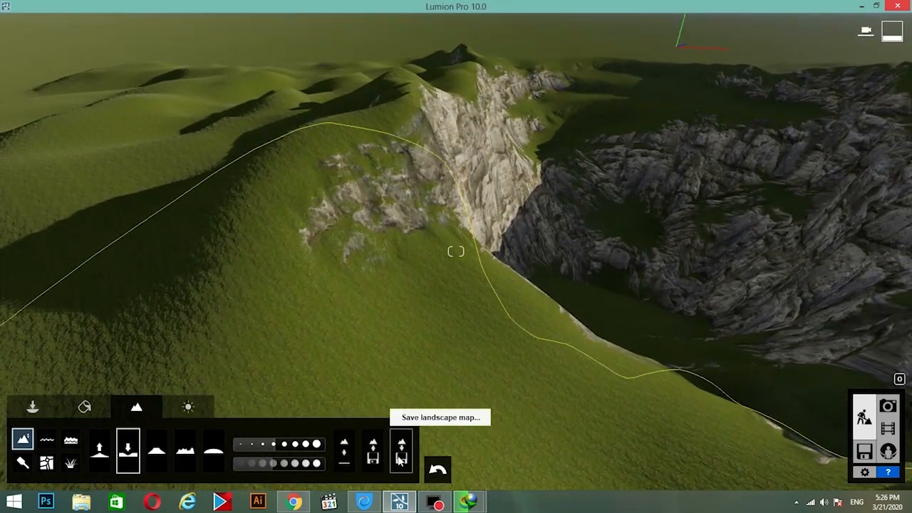
pyautogui.click(345, 453)
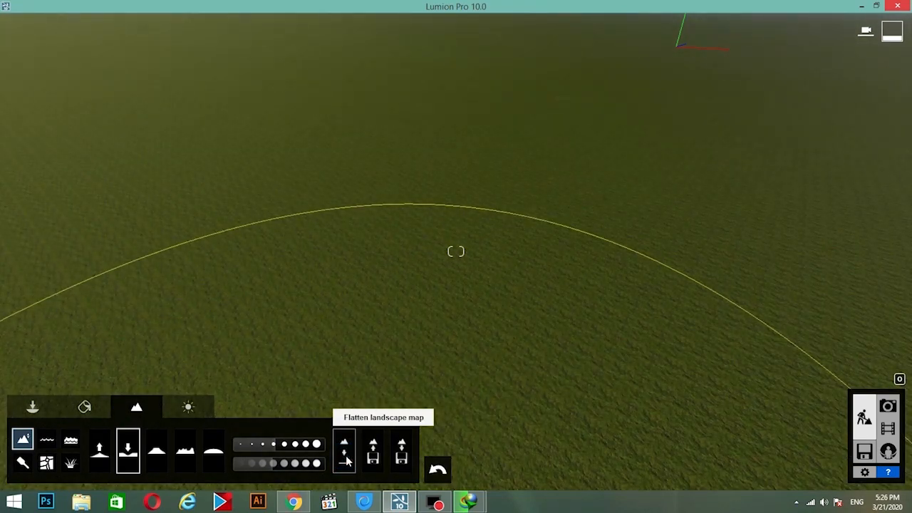
pyautogui.moveTo(624, 306); pyautogui.dragTo(541, 378, button='right')
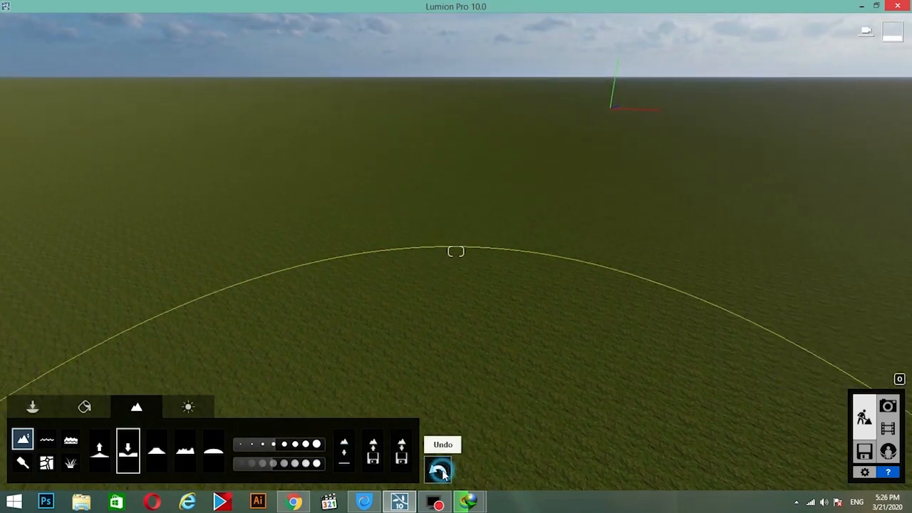
pyautogui.click(439, 472)
pyautogui.moveTo(676, 275); pyautogui.dragTo(452, 397, button='right')
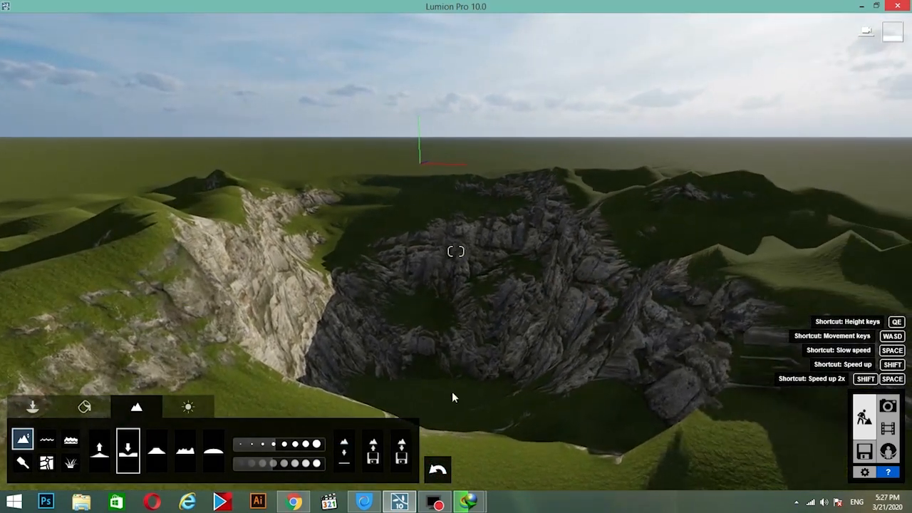
# - Open the dialog for saving the landscape map as a DDS file, and cancel it
pyautogui.click(401, 446)
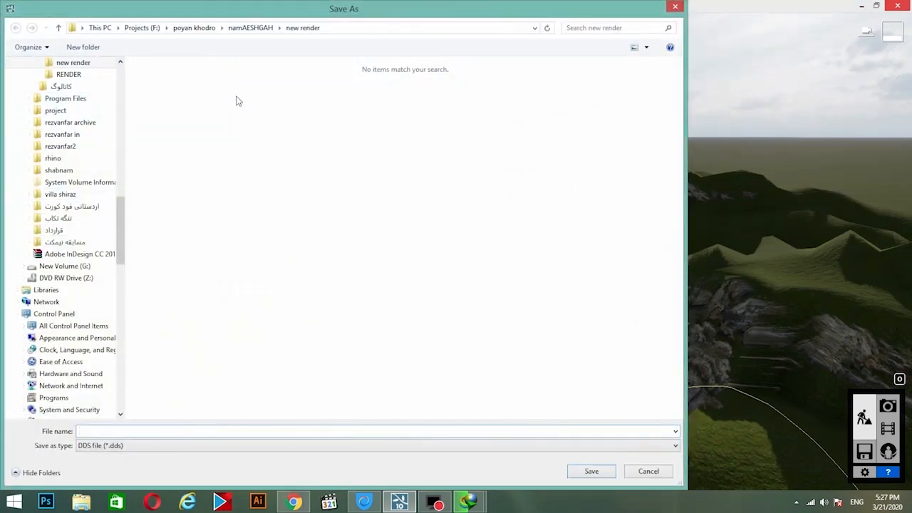
pyautogui.click(647, 472)
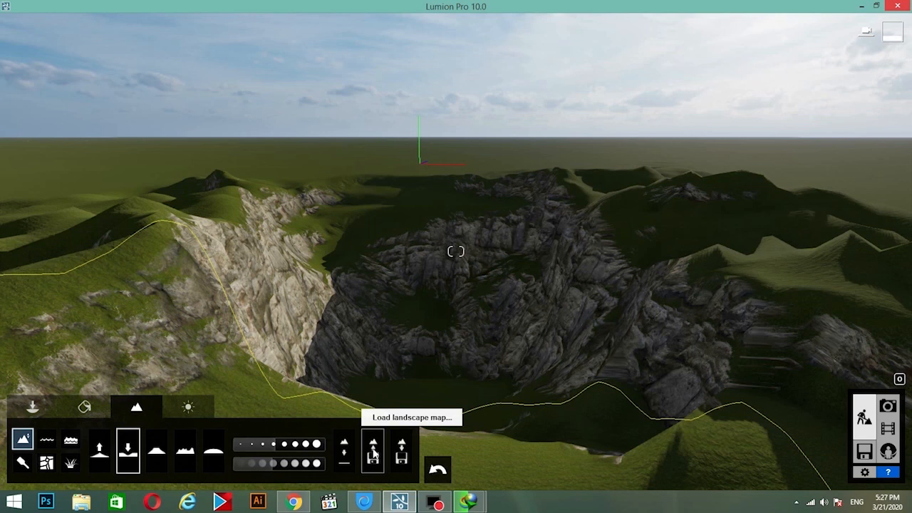
# - Place a rectangular water plane across the rocky basin
pyautogui.click(48, 439)
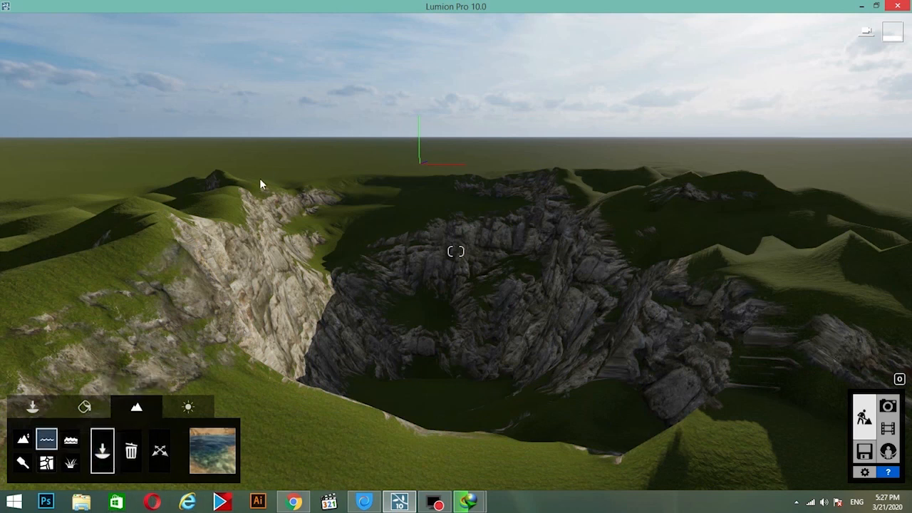
pyautogui.moveTo(259, 180); pyautogui.dragTo(659, 489)
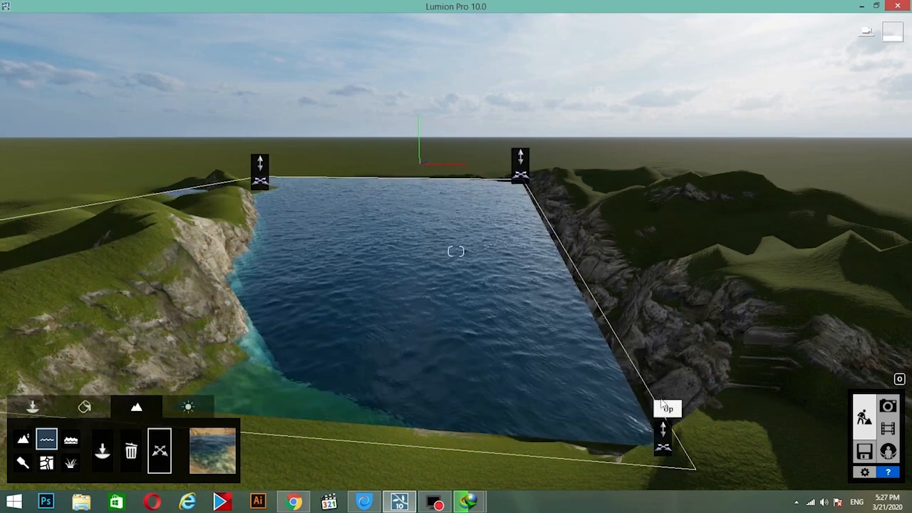
# - Stretch the water plane's corners past the surrounding hills and foreground, and lower its surface until the water stays inside the basin
pyautogui.press('s')
pyautogui.moveTo(647, 407); pyautogui.dragTo(657, 396, button='right')
pyautogui.press('w')
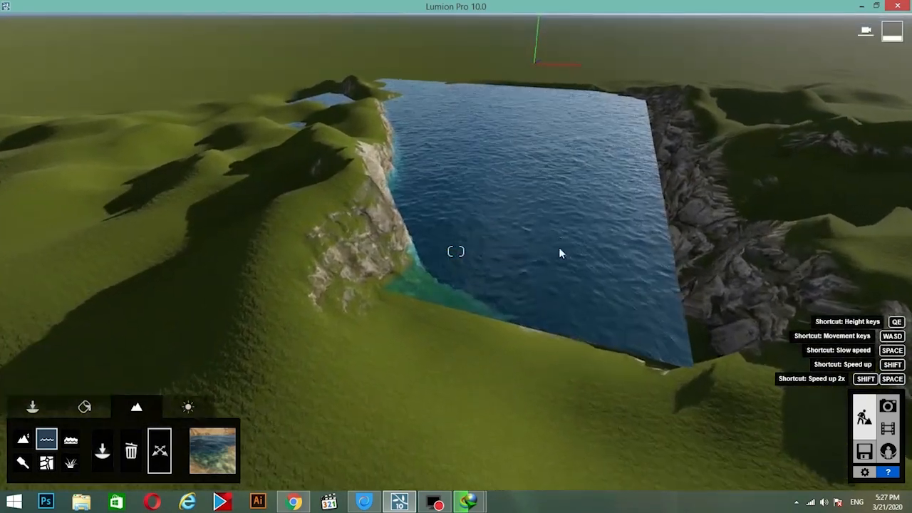
pyautogui.press('s')
pyautogui.moveTo(568, 265); pyautogui.dragTo(569, 312, button='right')
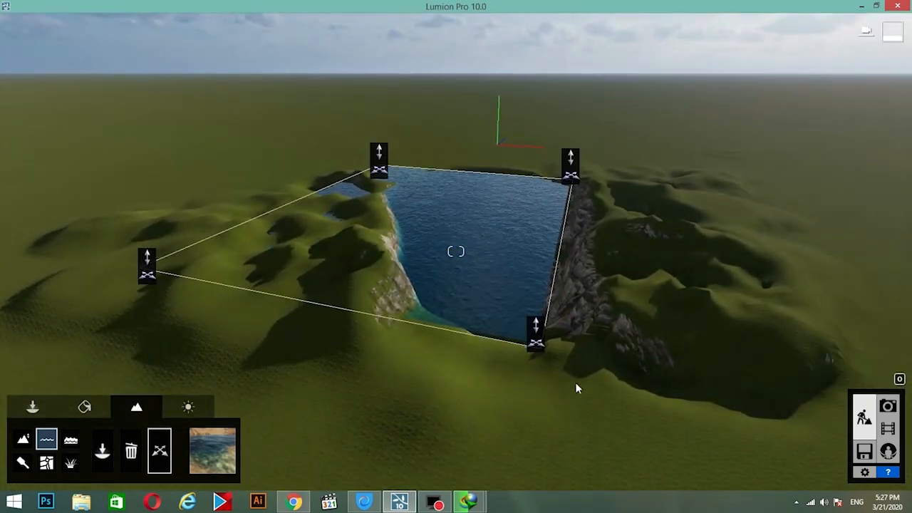
pyautogui.moveTo(536, 346); pyautogui.dragTo(671, 392)
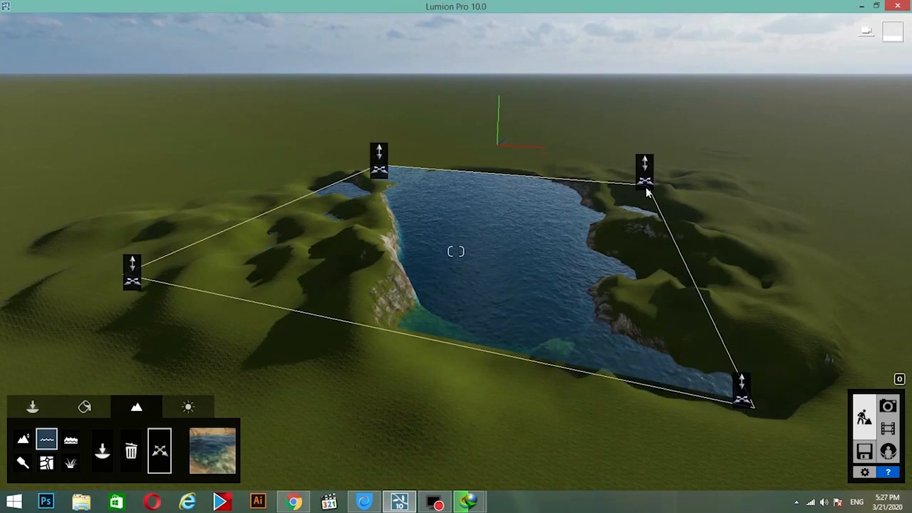
pyautogui.moveTo(646, 184); pyautogui.dragTo(708, 167)
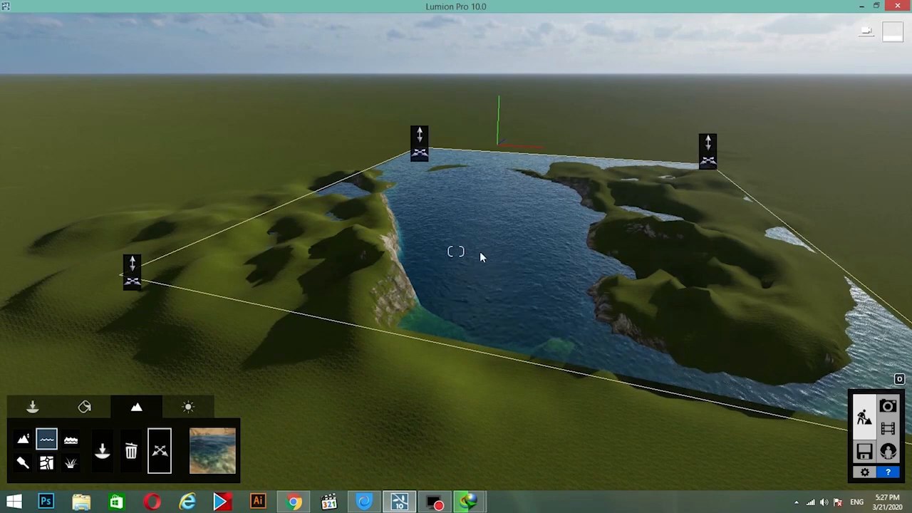
pyautogui.scroll(-3, 480, 253)
pyautogui.moveTo(588, 277); pyautogui.dragTo(633, 307, button='right')
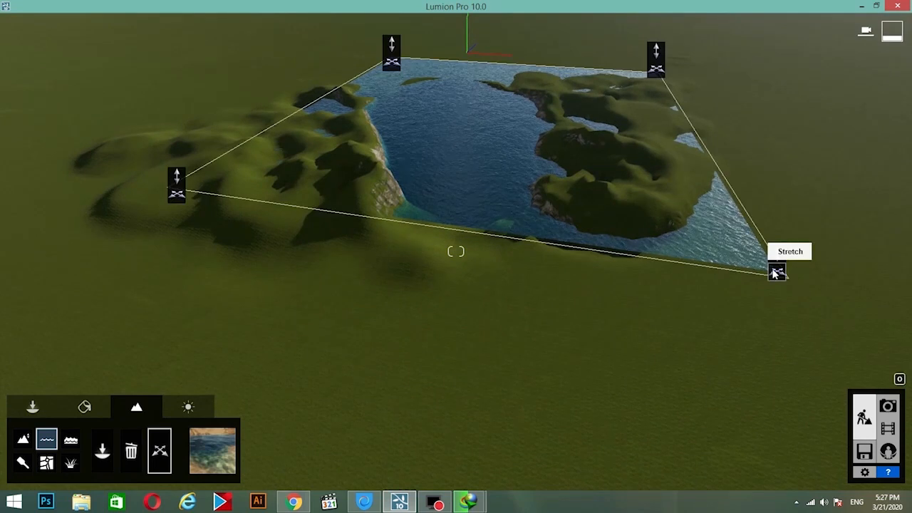
pyautogui.moveTo(775, 272); pyautogui.dragTo(800, 329)
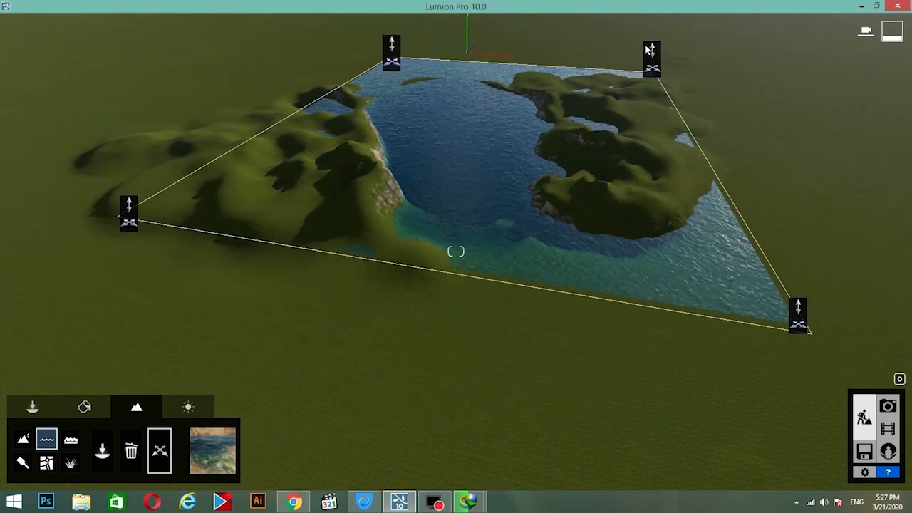
pyautogui.moveTo(651, 50); pyautogui.dragTo(656, 110)
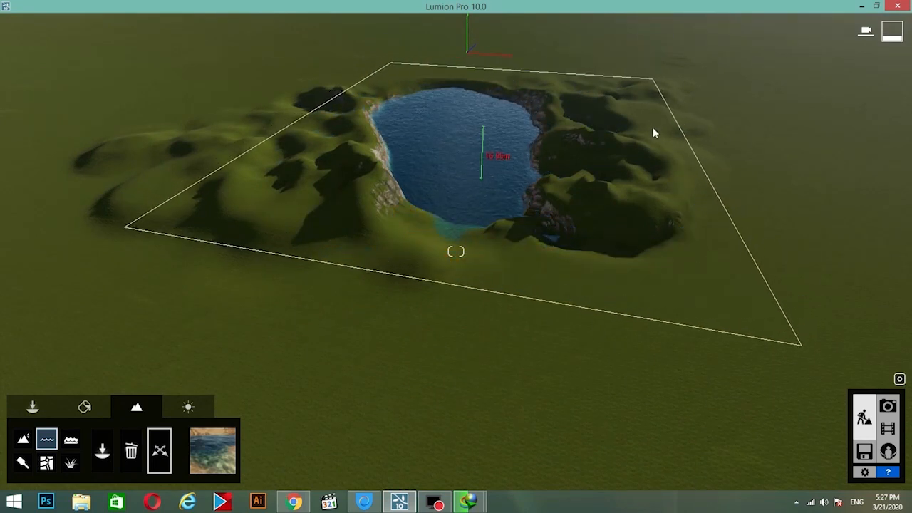
pyautogui.moveTo(648, 149); pyautogui.dragTo(647, 130)
# - Try the Tropical, Pond and Mountain water types on the water plane
pyautogui.scroll(5, 513, 230)
pyautogui.moveTo(512, 230); pyautogui.dragTo(518, 162, button='right')
pyautogui.press('w')
pyautogui.click(216, 440)
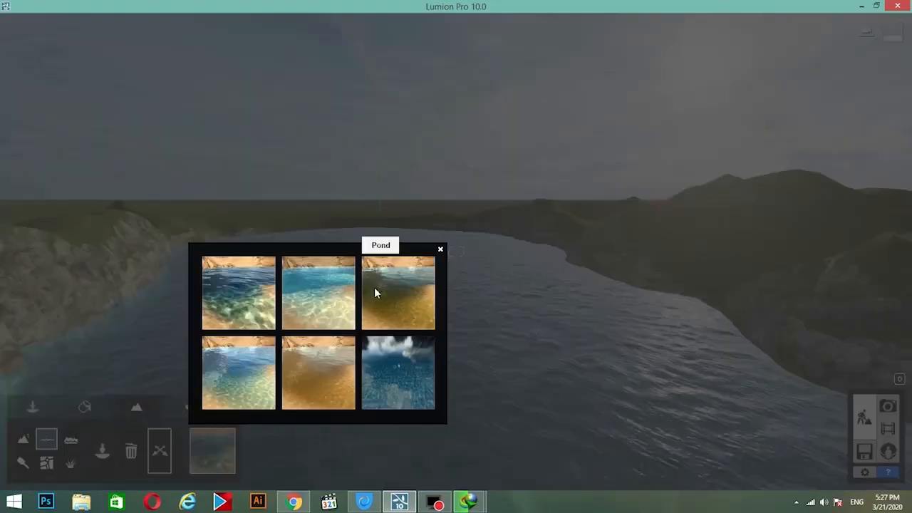
pyautogui.click(346, 322)
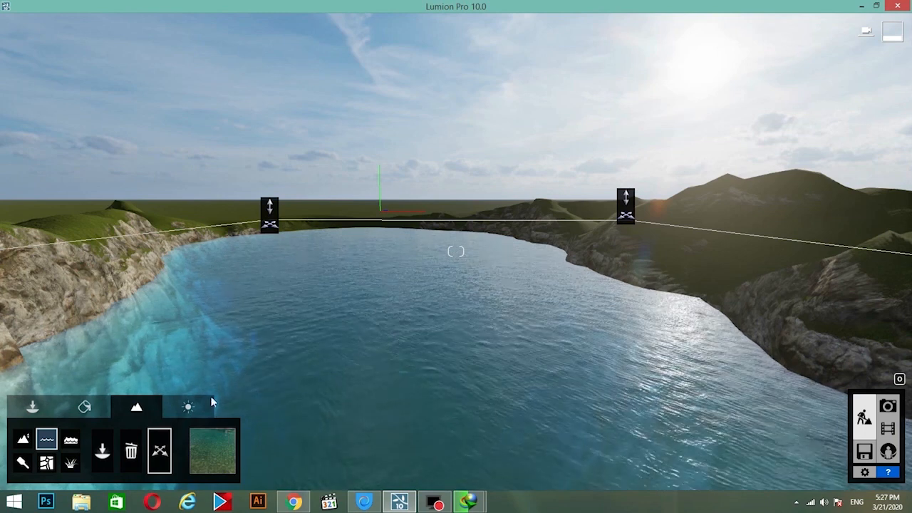
pyautogui.click(212, 445)
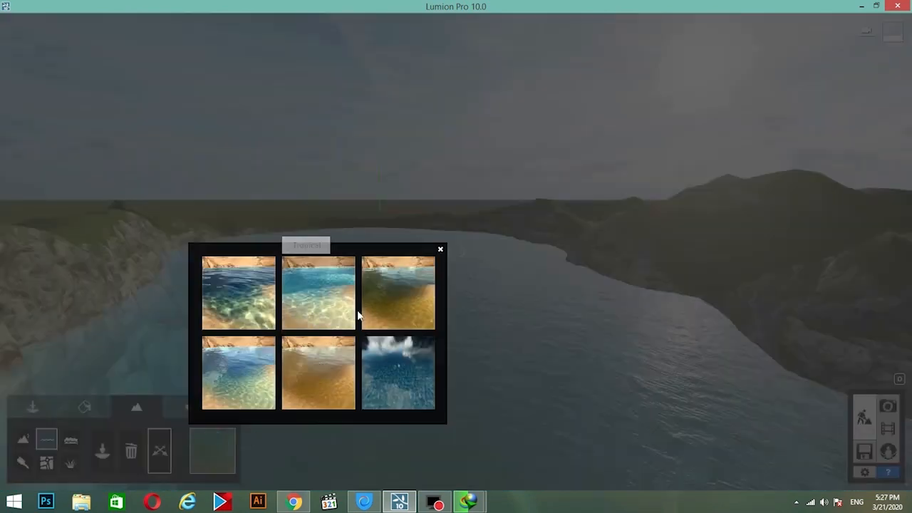
pyautogui.click(394, 296)
pyautogui.click(211, 459)
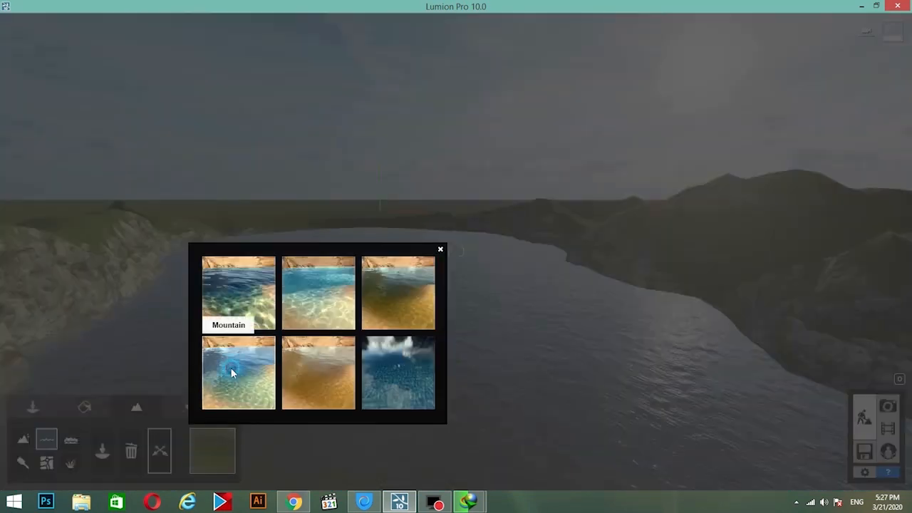
pyautogui.click(231, 368)
# - Try the muddy brown and Ice water types, and return the plane to its original dark blue water type
pyautogui.click(207, 451)
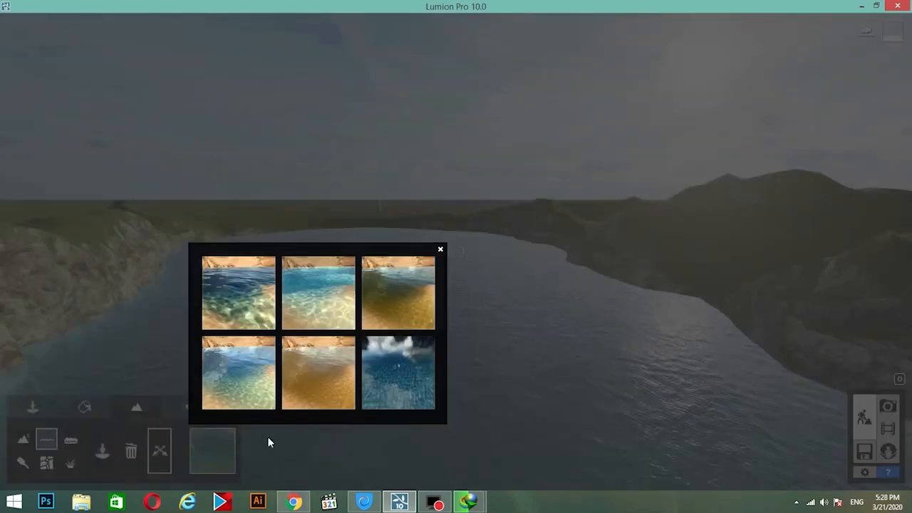
pyautogui.click(335, 376)
pyautogui.click(211, 452)
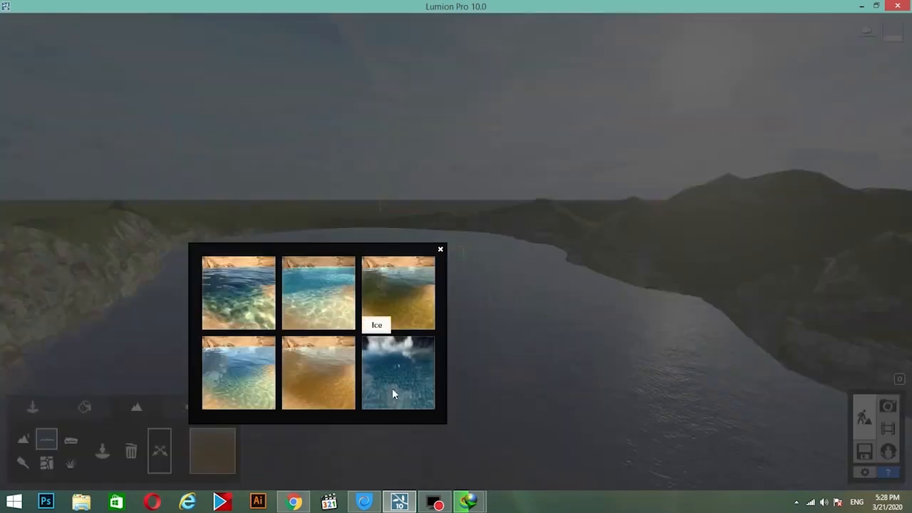
pyautogui.click(392, 391)
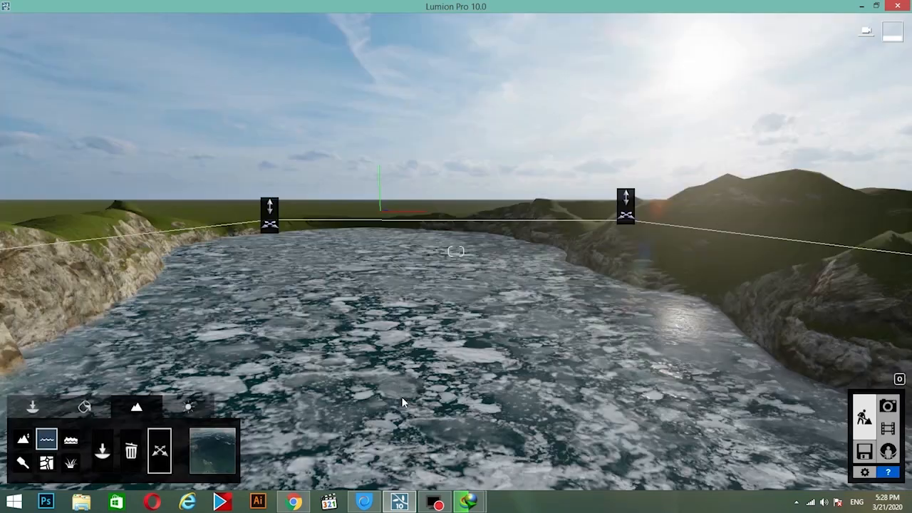
pyautogui.click(223, 451)
pyautogui.click(235, 302)
# - Delete the water plane from the basin
pyautogui.scroll(-5, 543, 260)
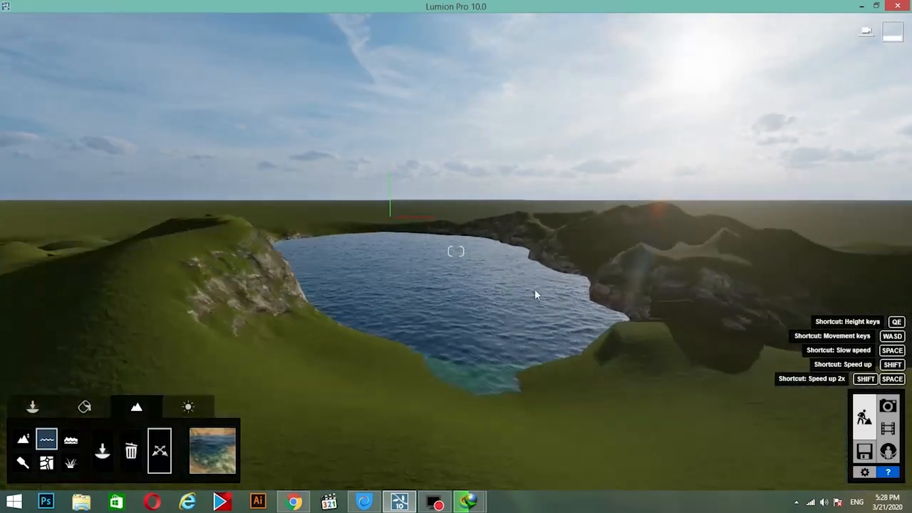
pyautogui.click(130, 455)
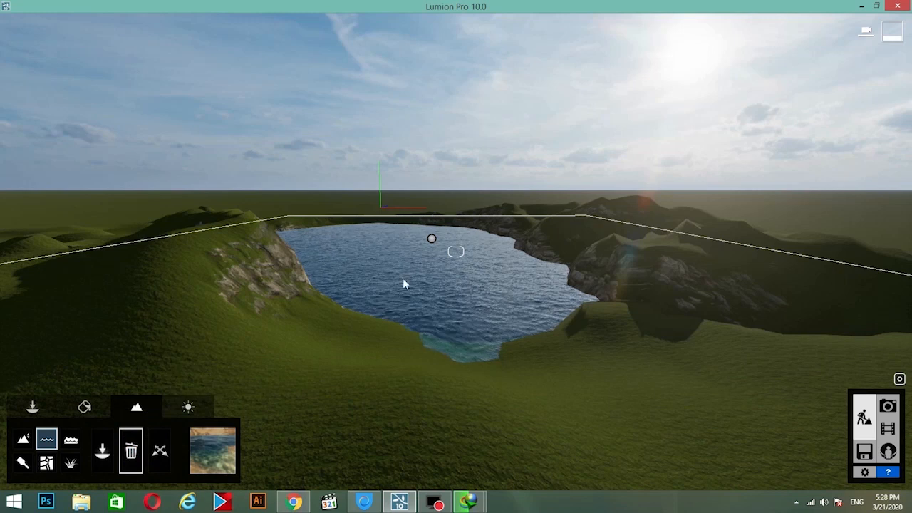
pyautogui.click(432, 241)
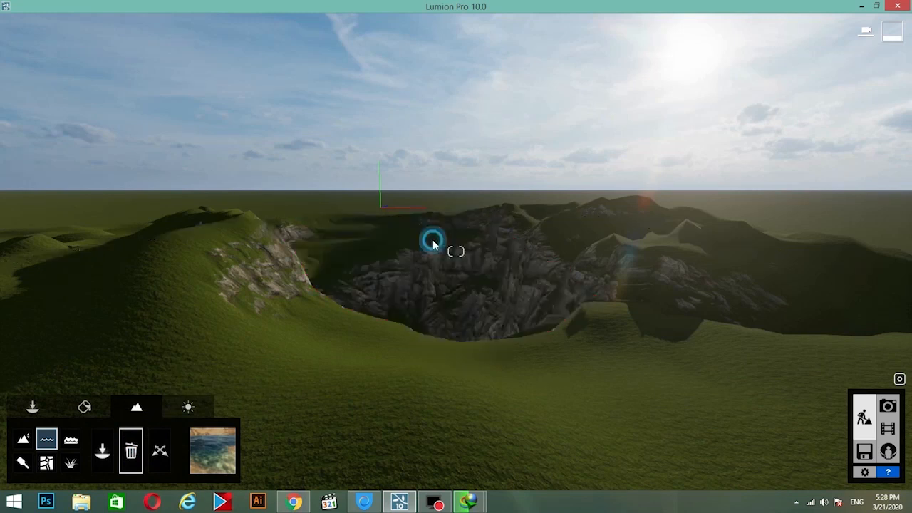
# - Turn on the ocean so that it surrounds the sculpted hills, and view the water around them
pyautogui.click(72, 441)
pyautogui.click(118, 450)
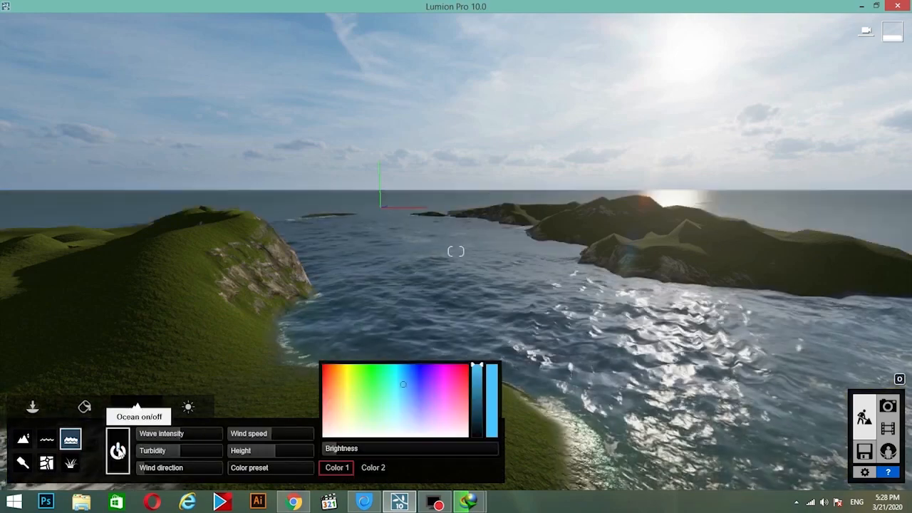
pyautogui.moveTo(369, 309); pyautogui.dragTo(446, 301, button='right')
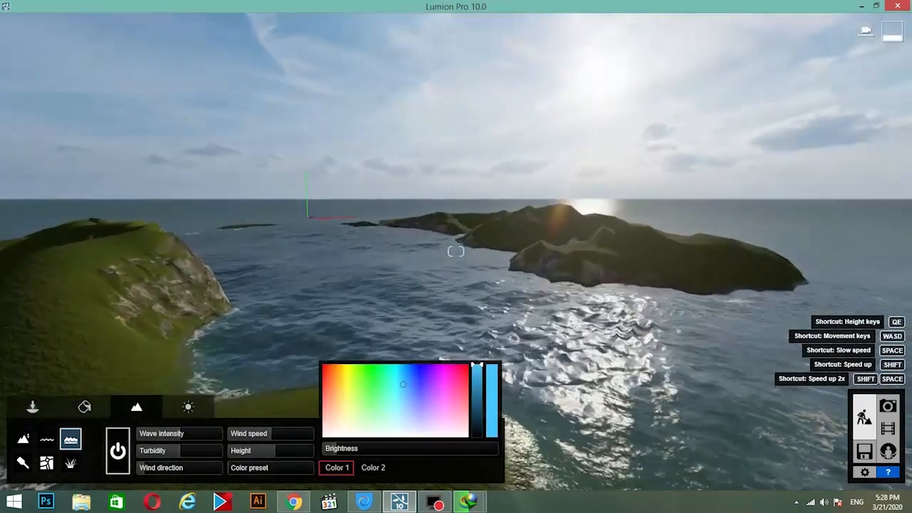
# - Try the ocean's wave intensity at 1.0 and examine the rough water near the shore
pyautogui.moveTo(180, 434); pyautogui.dragTo(241, 435)
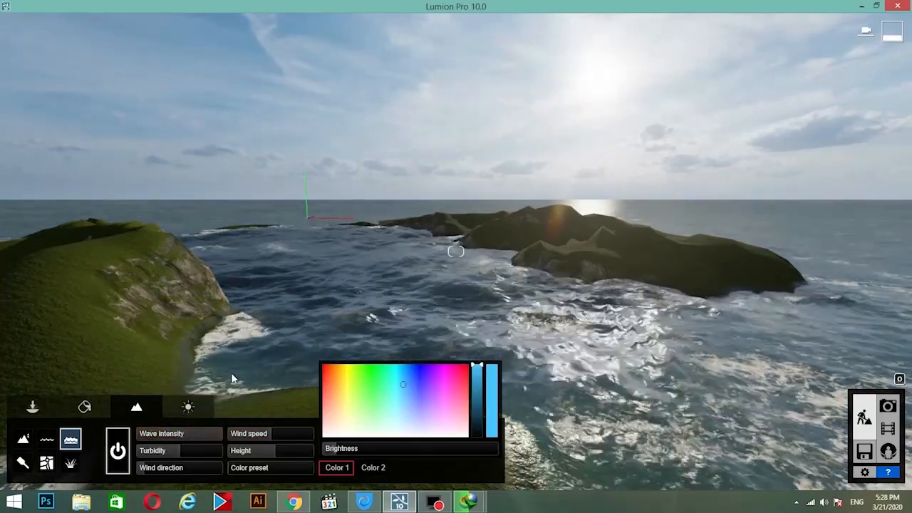
pyautogui.moveTo(230, 373); pyautogui.dragTo(231, 373, button='right')
pyautogui.moveTo(202, 402); pyautogui.dragTo(202, 402, button='right')
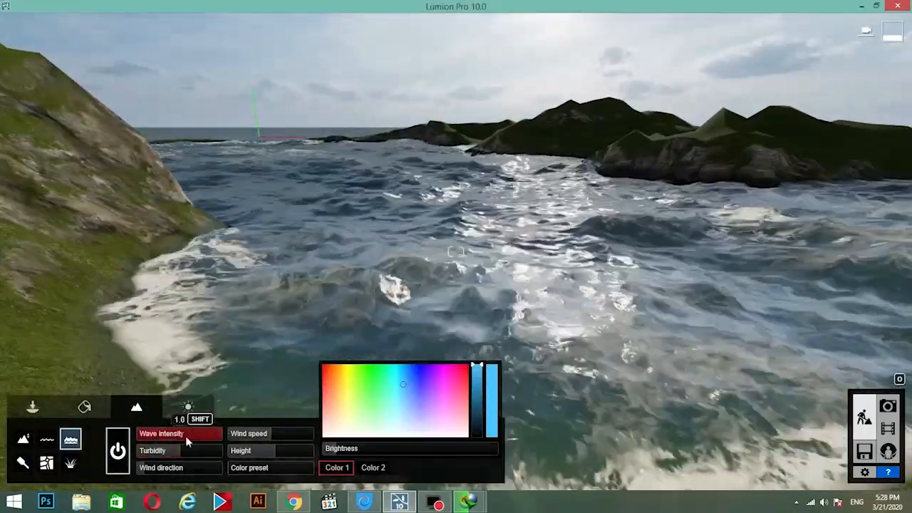
# - Calm the ocean by lowering its wave intensity, turbidity and wind speed, change the wind direction, and try different ocean heights
pyautogui.moveTo(222, 433)
pyautogui.mouseDown()
pyautogui.moveTo(143, 438)
pyautogui.moveTo(212, 443)
pyautogui.mouseUp()
pyautogui.moveTo(173, 466); pyautogui.dragTo(186, 465)
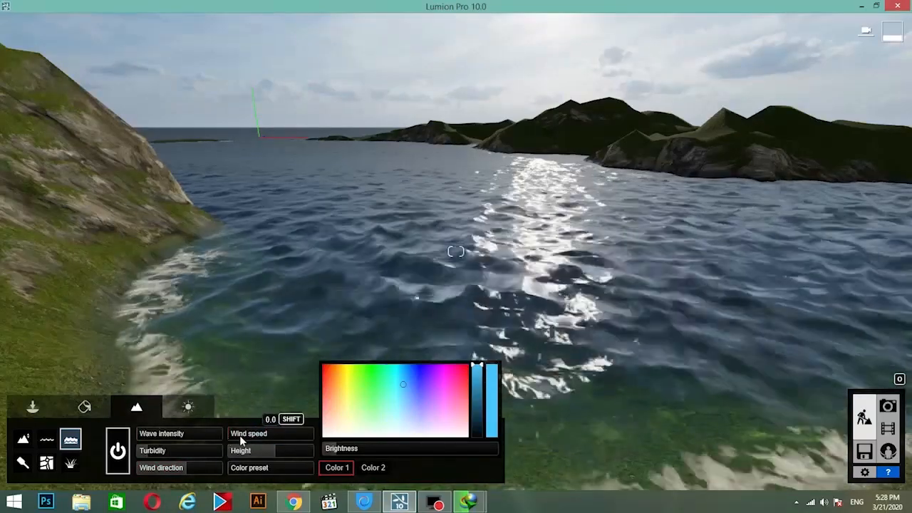
pyautogui.moveTo(249, 451); pyautogui.dragTo(276, 458)
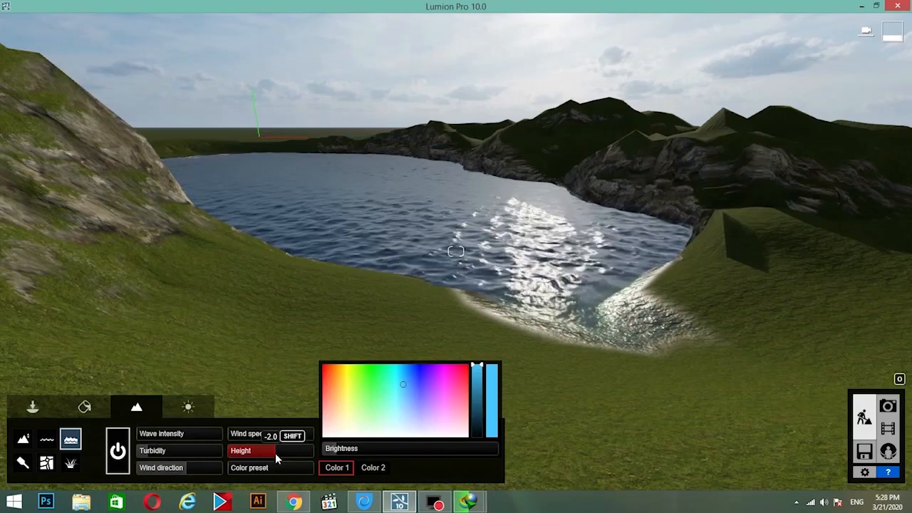
pyautogui.moveTo(275, 453); pyautogui.dragTo(435, 460)
# - Try a red ocean colour with the color preset at its maximum and increased brightness
pyautogui.moveTo(247, 470); pyautogui.dragTo(315, 462)
pyautogui.moveTo(456, 433)
pyautogui.mouseDown()
pyautogui.moveTo(434, 386)
pyautogui.moveTo(337, 387)
pyautogui.mouseUp()
pyautogui.moveTo(327, 449); pyautogui.dragTo(369, 448)
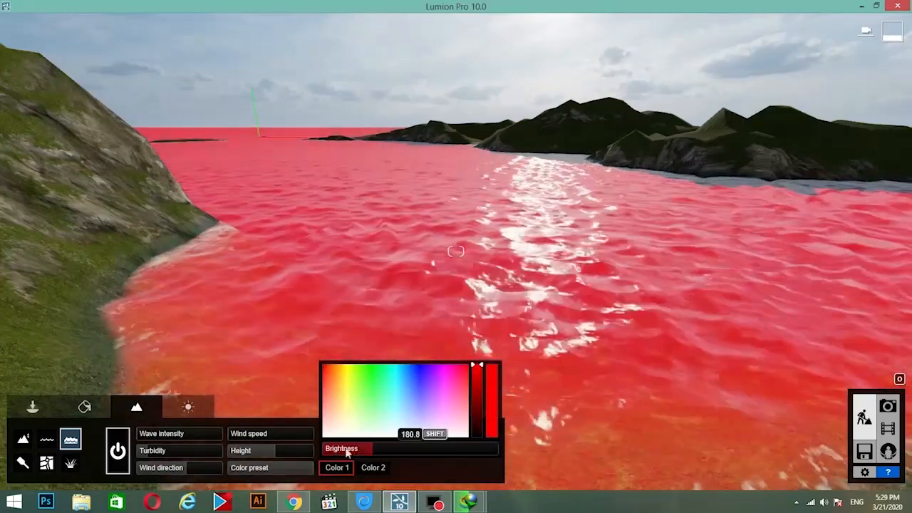
# - Return the ocean to its natural blue with low brightness and the color preset at about its midpoint
pyautogui.moveTo(278, 467)
pyautogui.mouseDown()
pyautogui.moveTo(299, 470)
pyautogui.moveTo(267, 470)
pyautogui.moveTo(277, 468)
pyautogui.mouseUp()
pyautogui.moveTo(285, 267); pyautogui.dragTo(381, 328, button='right')
pyautogui.press('s')
pyautogui.press('s')
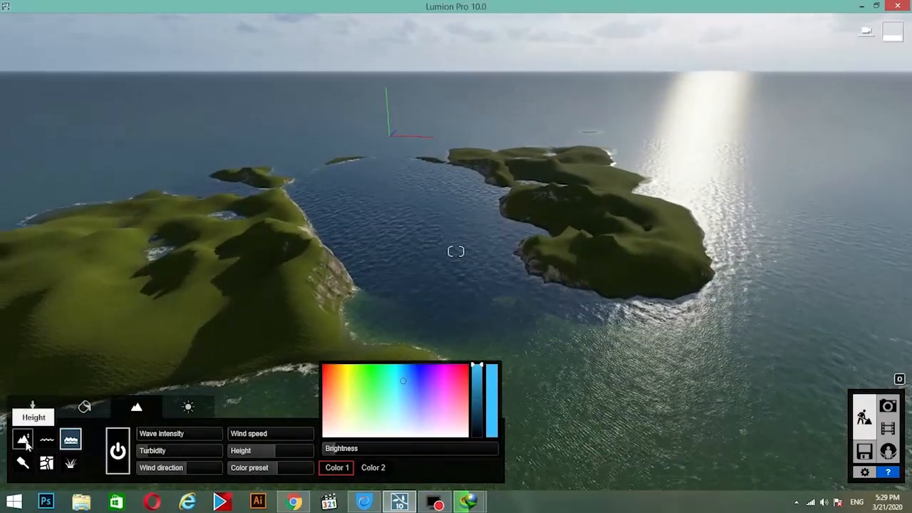
# - Raise the terrain around the hills with a larger height brush, joining the islands into one landmass around the lake
pyautogui.click(23, 439)
pyautogui.click(100, 447)
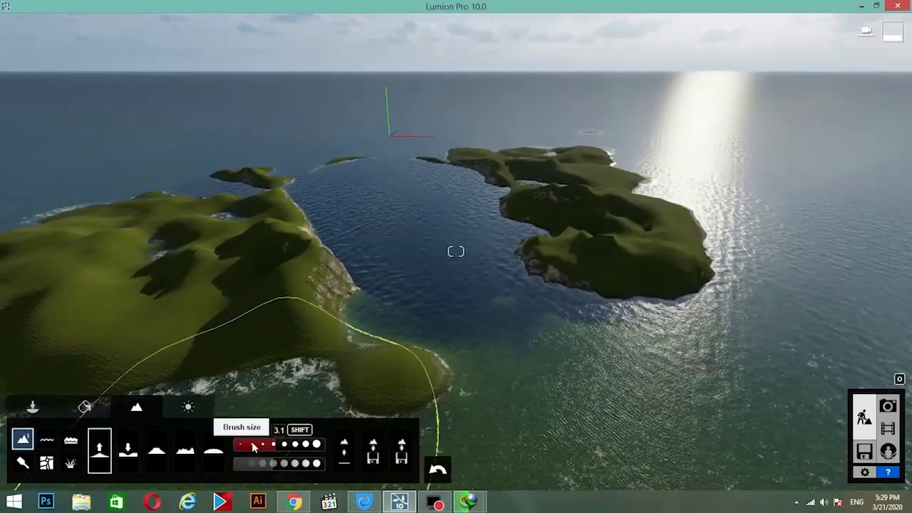
pyautogui.click(275, 443)
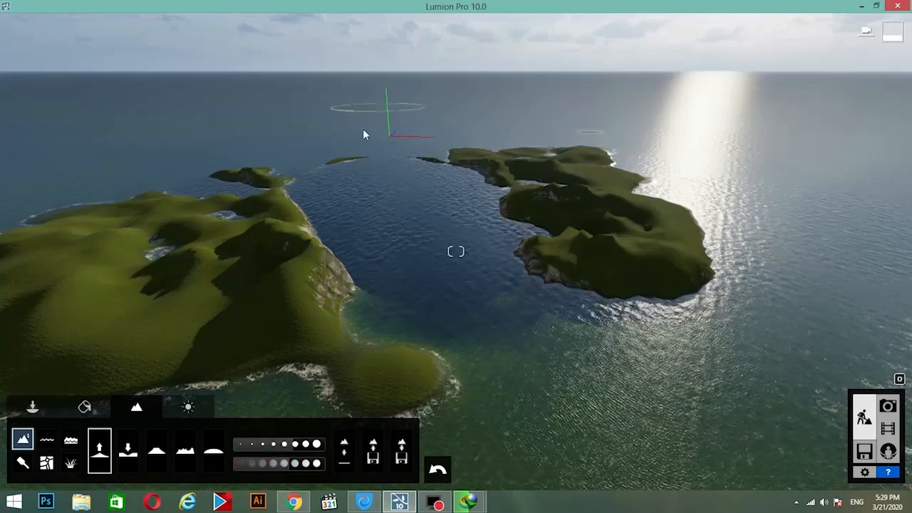
pyautogui.moveTo(364, 131)
pyautogui.mouseDown()
pyautogui.moveTo(364, 144)
pyautogui.moveTo(189, 157)
pyautogui.moveTo(198, 135)
pyautogui.moveTo(102, 171)
pyautogui.moveTo(366, 116)
pyautogui.moveTo(577, 160)
pyautogui.moveTo(782, 223)
pyautogui.moveTo(803, 216)
pyautogui.mouseUp()
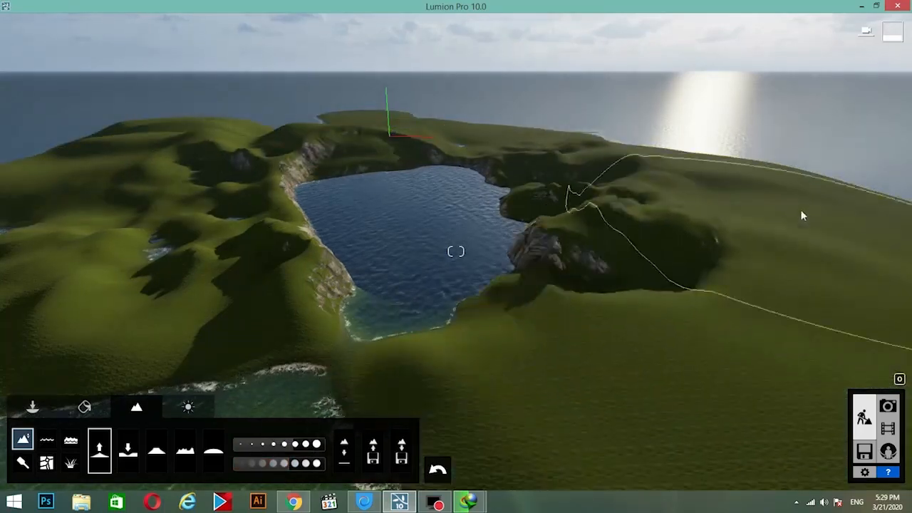
pyautogui.moveTo(643, 165); pyautogui.dragTo(606, 136)
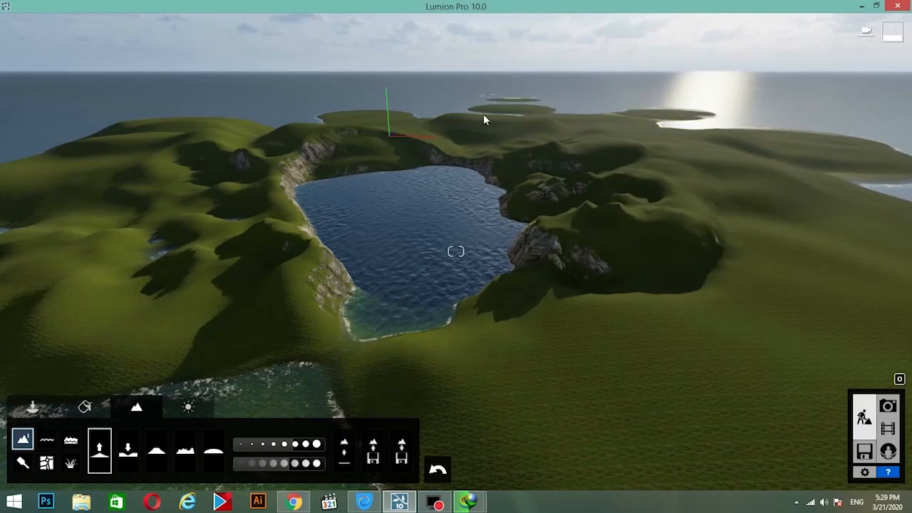
pyautogui.press('s')
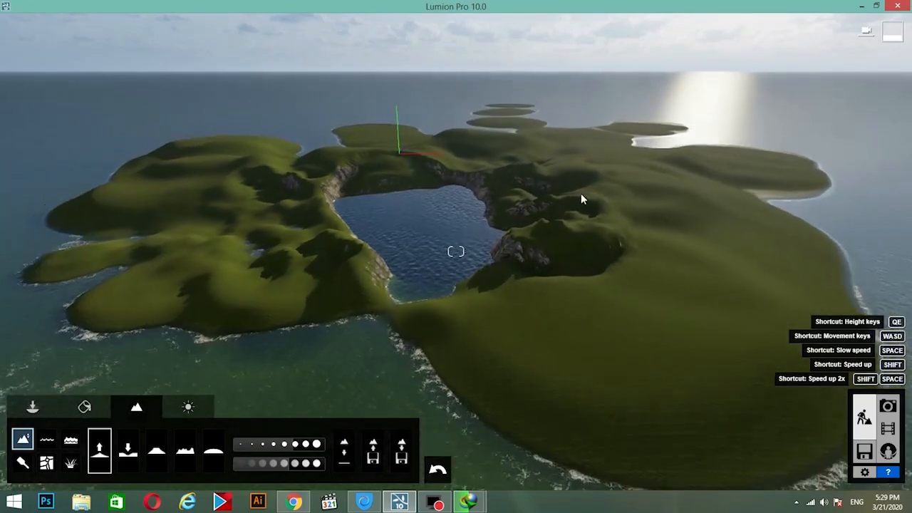
pyautogui.moveTo(581, 193)
pyautogui.mouseDown(button='right')
pyautogui.moveTo(433, 315)
pyautogui.moveTo(399, 320)
pyautogui.mouseUp(button='right')
pyautogui.moveTo(408, 285)
pyautogui.mouseDown()
pyautogui.moveTo(242, 252)
pyautogui.moveTo(174, 132)
pyautogui.moveTo(119, 289)
pyautogui.mouseUp()
# - Roughen the raised land with the jitter height brush to form rocky, uneven hills across the island
pyautogui.click(188, 451)
pyautogui.moveTo(213, 171)
pyautogui.mouseDown()
pyautogui.moveTo(320, 170)
pyautogui.moveTo(328, 102)
pyautogui.mouseUp()
pyautogui.moveTo(207, 175)
pyautogui.mouseDown()
pyautogui.moveTo(403, 285)
pyautogui.moveTo(688, 216)
pyautogui.moveTo(689, 117)
pyautogui.mouseUp()
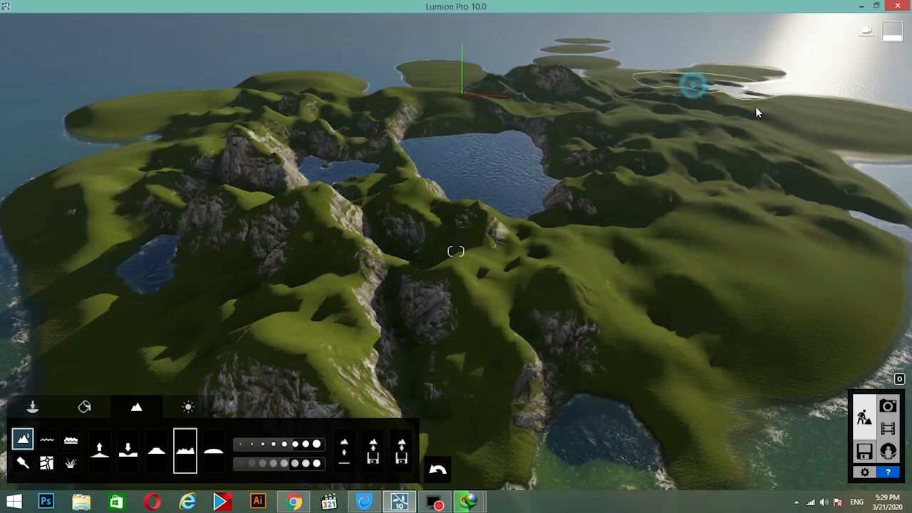
# - Replace the first landscape paint texture with the mottled green and beige grass texture
pyautogui.press('w')
pyautogui.moveTo(289, 292)
pyautogui.mouseDown(button='right')
pyautogui.moveTo(276, 251)
pyautogui.moveTo(299, 203)
pyautogui.moveTo(477, 166)
pyautogui.moveTo(164, 366)
pyautogui.mouseUp(button='right')
pyautogui.press('w')
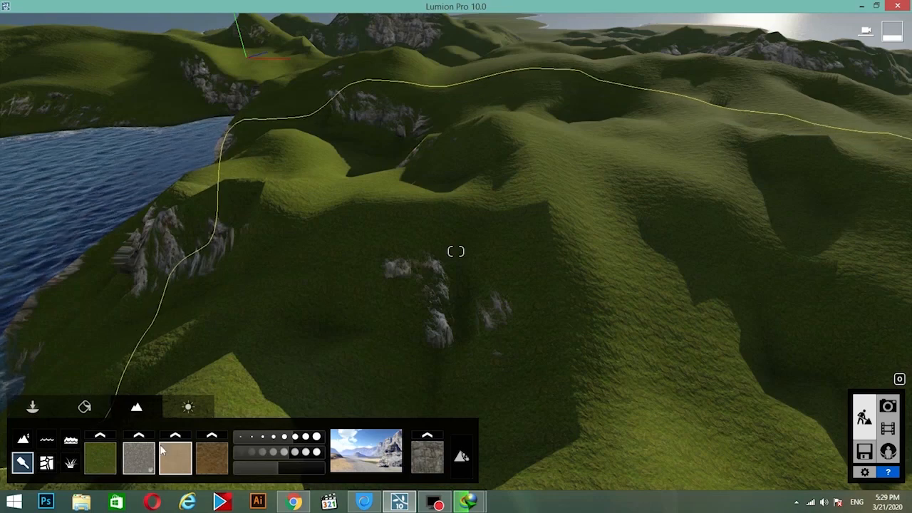
pyautogui.moveTo(208, 458); pyautogui.dragTo(128, 468, button='right')
pyautogui.click(95, 437)
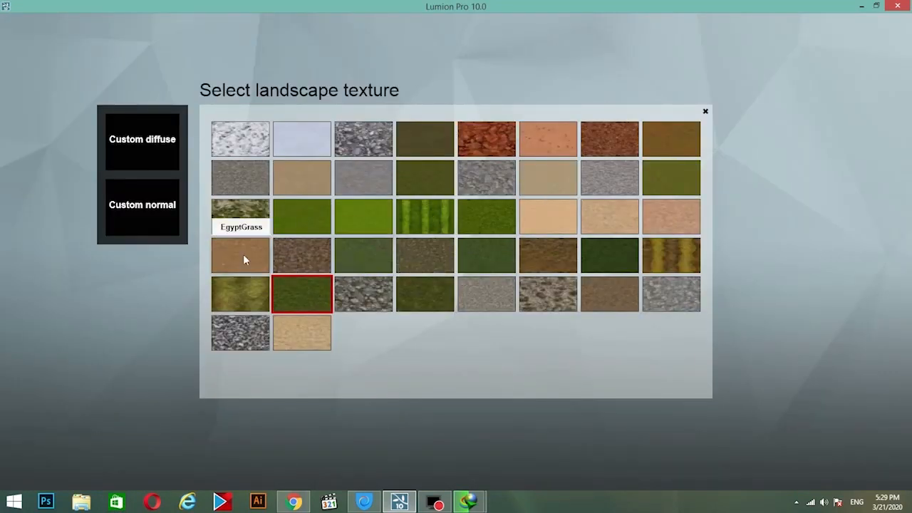
pyautogui.click(550, 412)
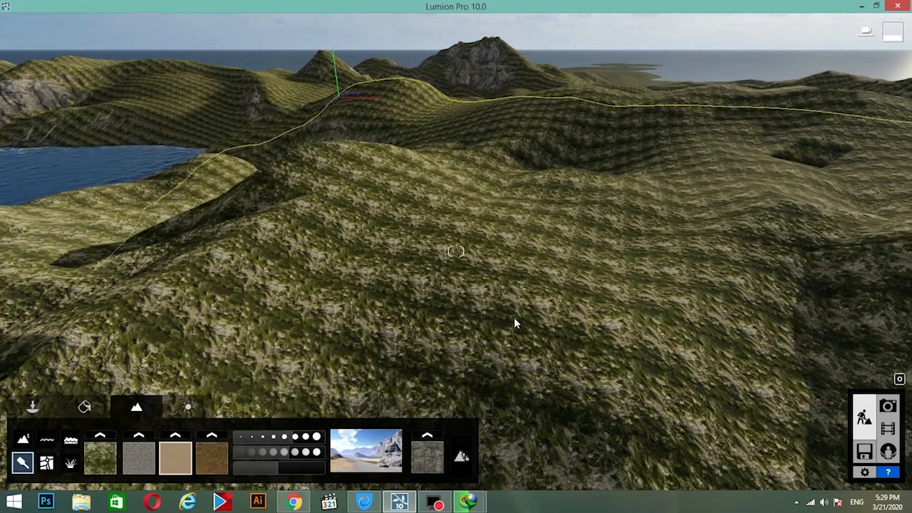
# - Adjust the scale of the mottled grass texture on the hills
pyautogui.moveTo(514, 317); pyautogui.dragTo(321, 420, button='right')
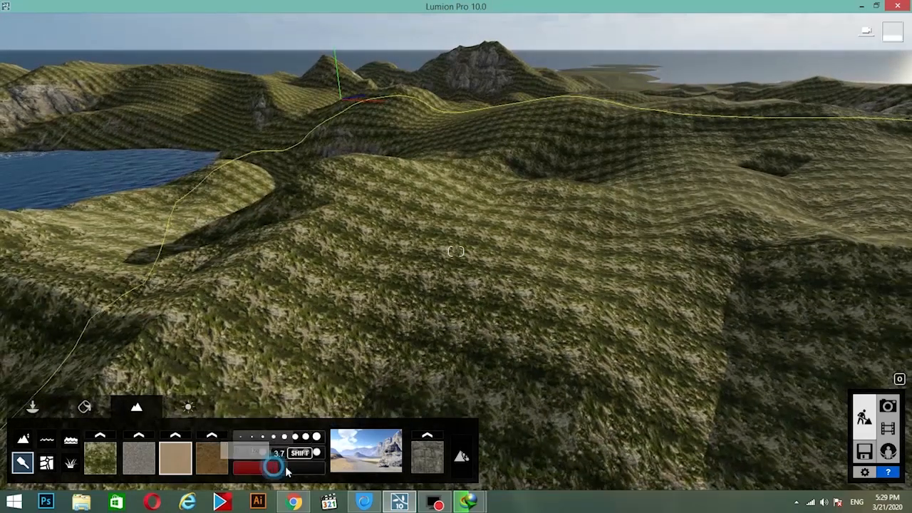
pyautogui.moveTo(285, 465)
pyautogui.mouseDown()
pyautogui.moveTo(306, 468)
pyautogui.moveTo(249, 475)
pyautogui.moveTo(281, 472)
pyautogui.mouseUp()
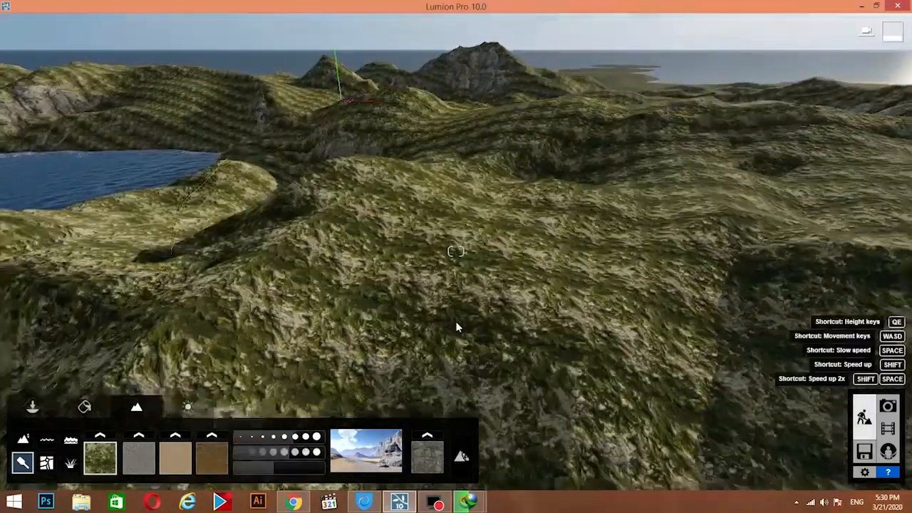
pyautogui.moveTo(457, 327); pyautogui.dragTo(451, 341, button='right')
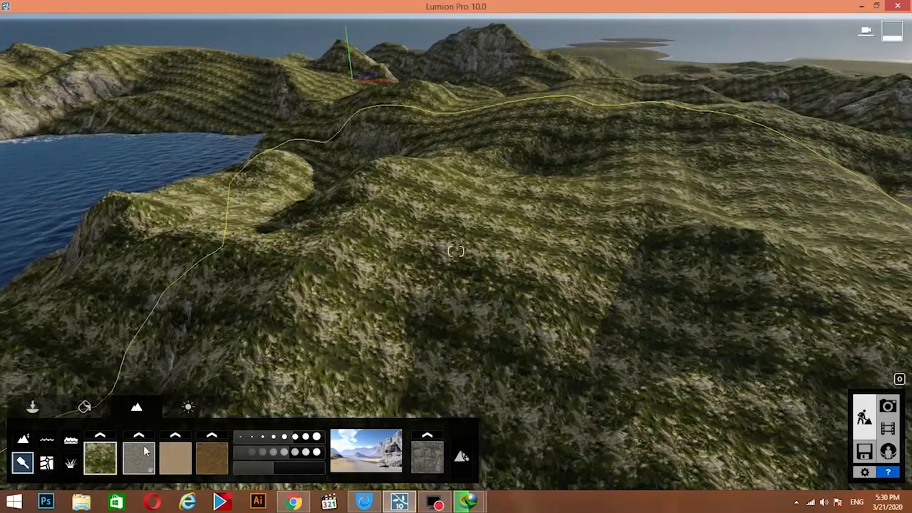
# - Load the dark grey stone texture as the second paint texture and paint it over the hillside with brush size 2.4
pyautogui.click(139, 437)
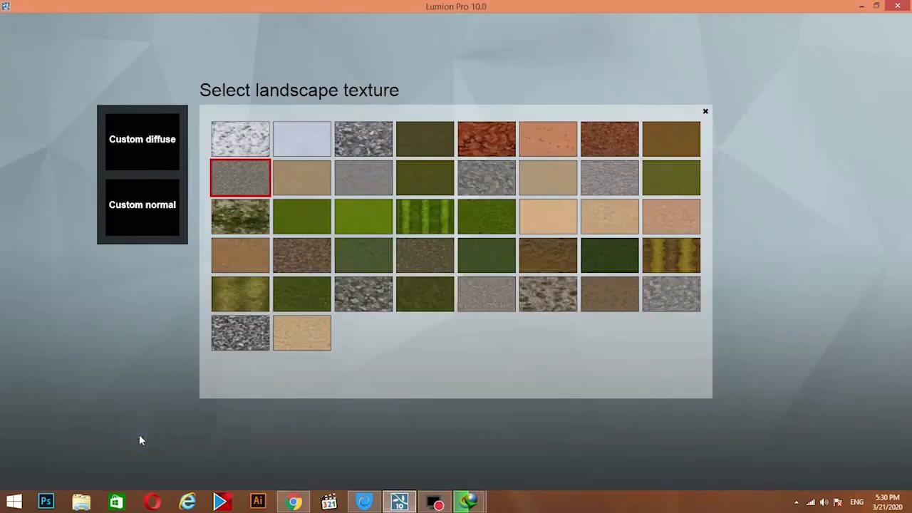
pyautogui.click(363, 152)
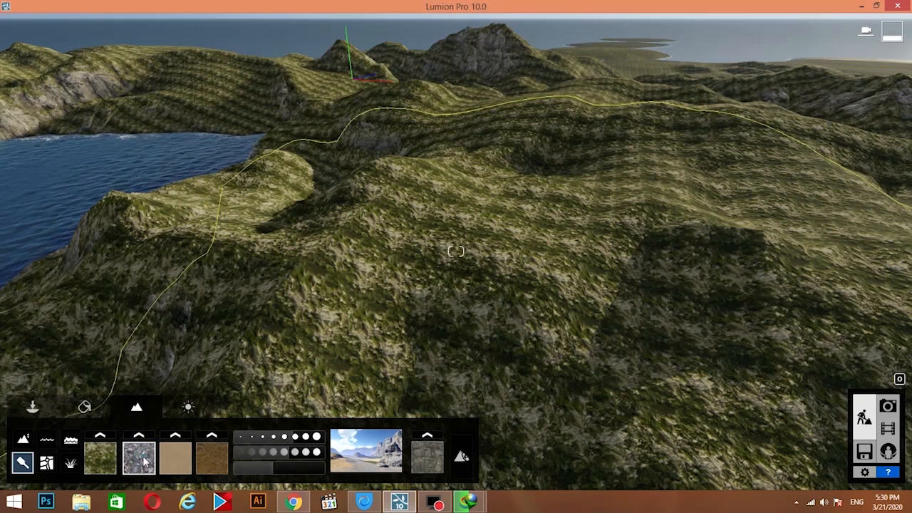
pyautogui.click(264, 439)
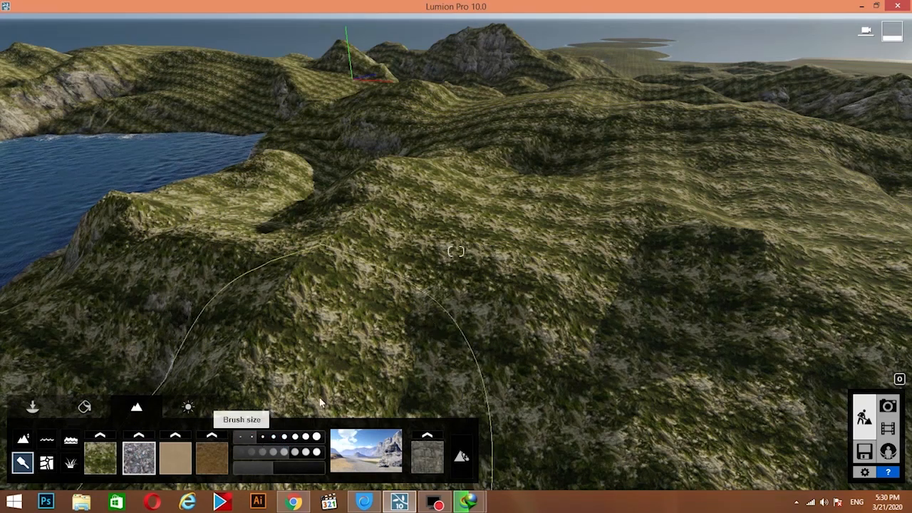
pyautogui.moveTo(274, 455); pyautogui.dragTo(252, 453)
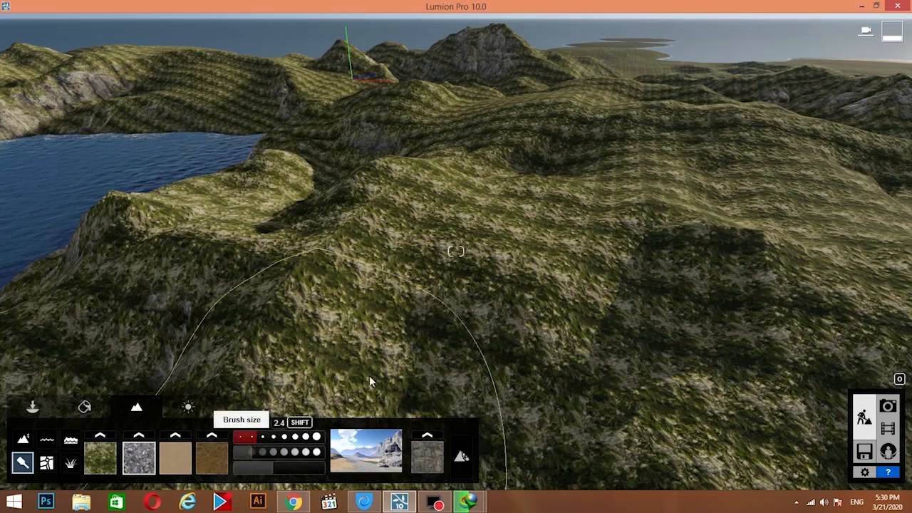
pyautogui.click(432, 306)
pyautogui.moveTo(446, 302)
pyautogui.mouseDown()
pyautogui.moveTo(270, 267)
pyautogui.moveTo(225, 265)
pyautogui.moveTo(193, 288)
pyautogui.moveTo(123, 288)
pyautogui.mouseUp()
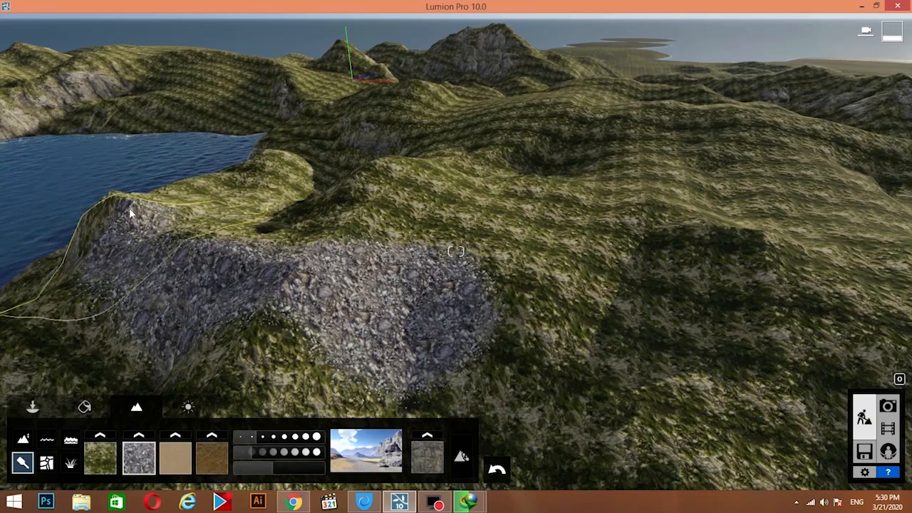
# - Change the first landscape texture to the plain dark green grass
pyautogui.click(99, 436)
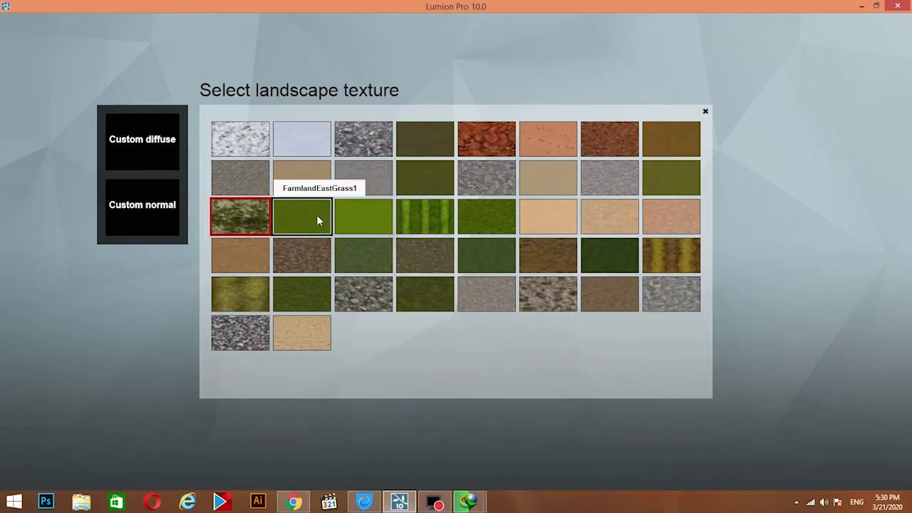
pyautogui.click(406, 180)
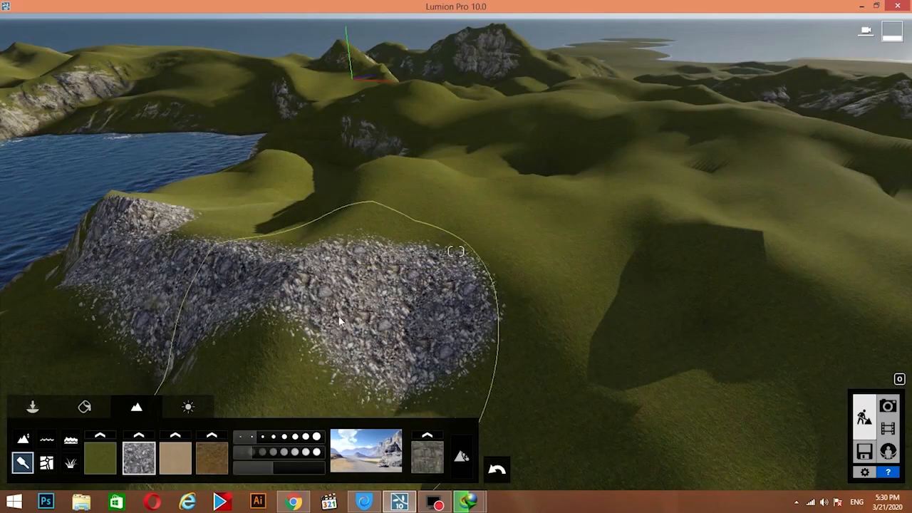
# - Paint the grey stone texture over the lakeside slopes and the pointed hill, and dismiss the download error message
pyautogui.moveTo(340, 315)
pyautogui.mouseDown(button='right')
pyautogui.moveTo(292, 308)
pyautogui.moveTo(207, 264)
pyautogui.moveTo(292, 282)
pyautogui.moveTo(346, 318)
pyautogui.mouseUp(button='right')
pyautogui.press('s')
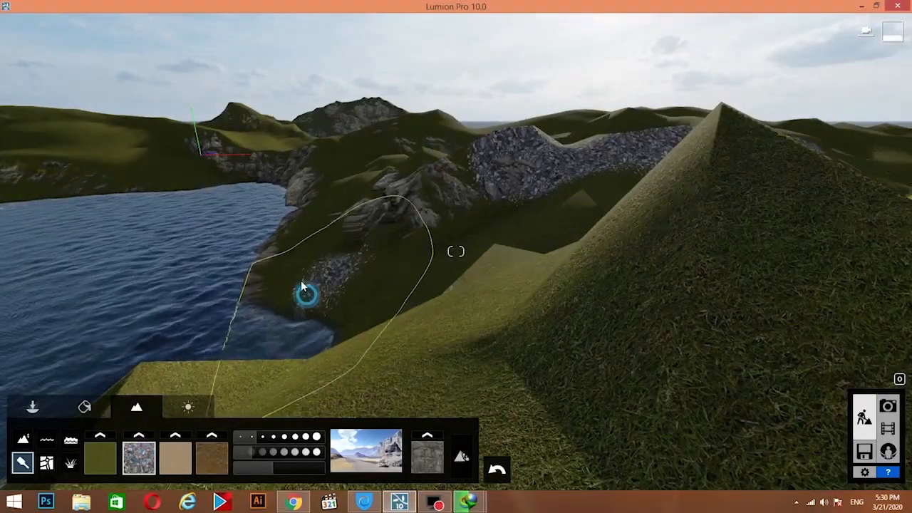
pyautogui.moveTo(305, 295)
pyautogui.mouseDown()
pyautogui.moveTo(286, 245)
pyautogui.moveTo(271, 242)
pyautogui.moveTo(321, 265)
pyautogui.moveTo(358, 309)
pyautogui.moveTo(399, 313)
pyautogui.moveTo(333, 250)
pyautogui.moveTo(327, 202)
pyautogui.moveTo(335, 156)
pyautogui.moveTo(285, 148)
pyautogui.moveTo(241, 161)
pyautogui.mouseUp()
pyautogui.click(279, 451)
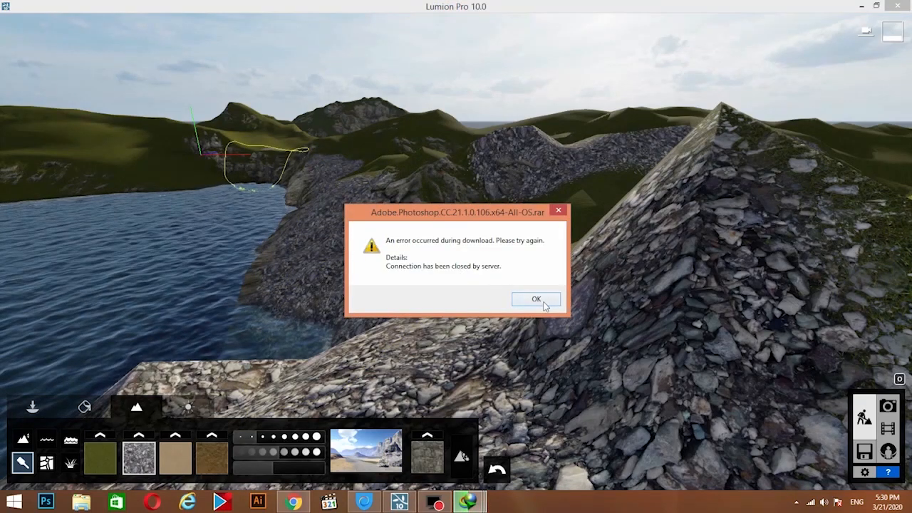
pyautogui.press('Return')
# - Paint the grey stone texture onto the cliffs and shore around the rest of the lake
pyautogui.moveTo(335, 196)
pyautogui.mouseDown()
pyautogui.moveTo(321, 190)
pyautogui.moveTo(363, 173)
pyautogui.moveTo(38, 184)
pyautogui.moveTo(176, 163)
pyautogui.moveTo(257, 166)
pyautogui.moveTo(309, 151)
pyautogui.moveTo(386, 167)
pyautogui.moveTo(460, 240)
pyautogui.moveTo(471, 285)
pyautogui.moveTo(520, 247)
pyautogui.mouseUp()
pyautogui.moveTo(520, 247); pyautogui.dragTo(319, 250, button='right')
pyautogui.moveTo(318, 251)
pyautogui.mouseDown()
pyautogui.moveTo(219, 246)
pyautogui.moveTo(277, 187)
pyautogui.moveTo(399, 155)
pyautogui.moveTo(374, 108)
pyautogui.moveTo(98, 109)
pyautogui.moveTo(164, 91)
pyautogui.mouseUp()
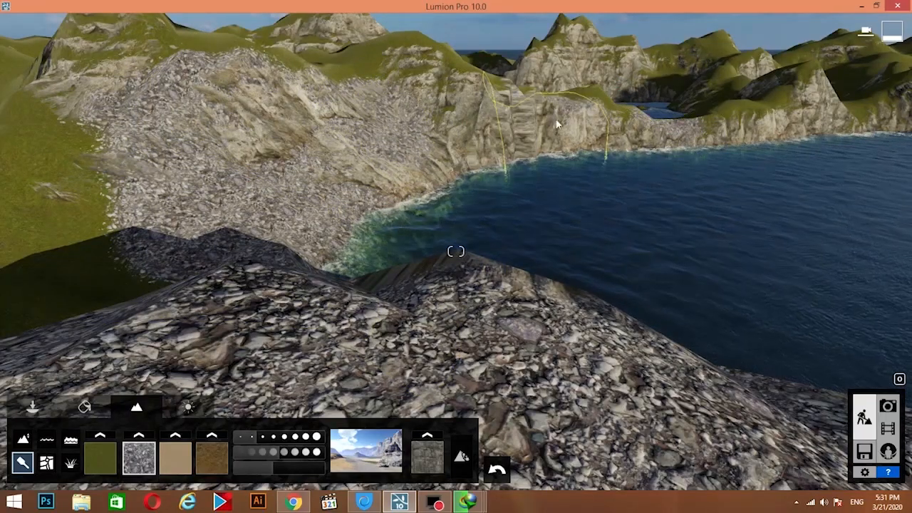
pyautogui.moveTo(683, 195); pyautogui.dragTo(671, 221, button='right')
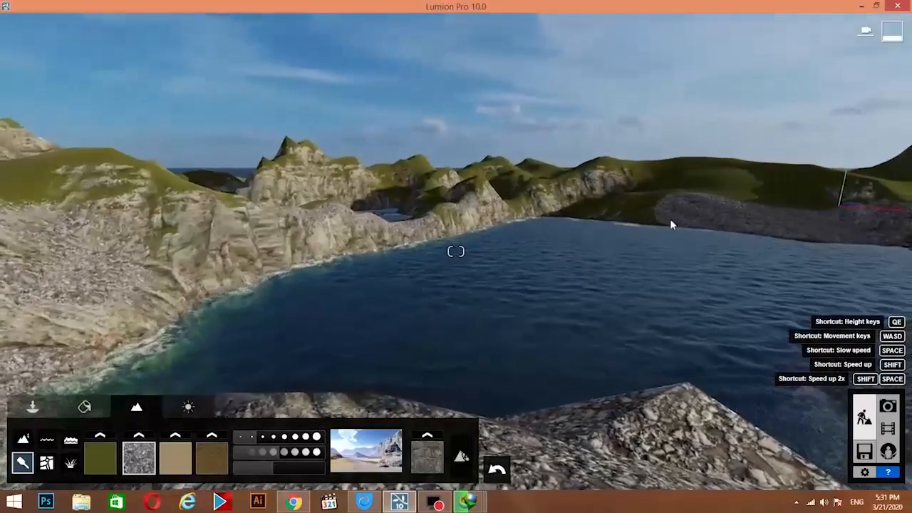
pyautogui.moveTo(532, 215); pyautogui.dragTo(579, 208)
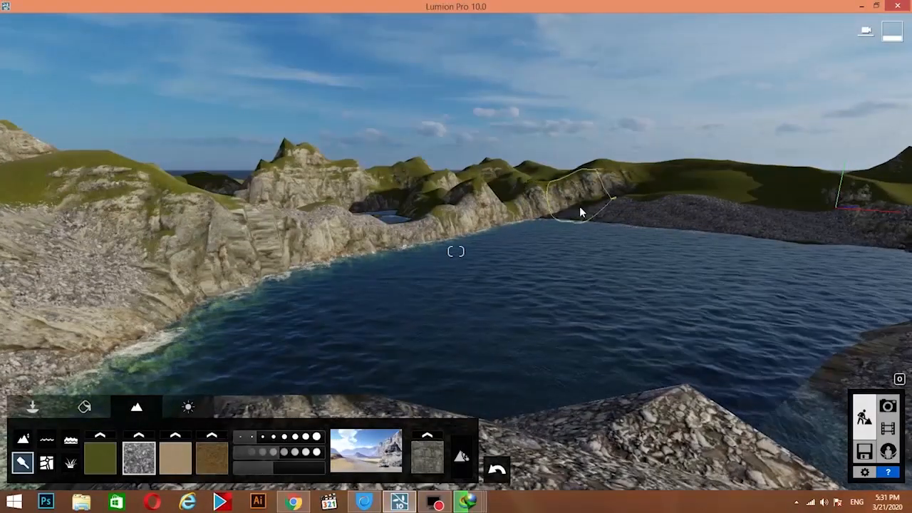
# - Adjust the stone texture's scale, enlarge the brush, and paint stone across the grassy hills behind the lake
pyautogui.moveTo(277, 469); pyautogui.dragTo(282, 470)
pyautogui.scroll(-2, 568, 361)
pyautogui.scroll(-4, 590, 365)
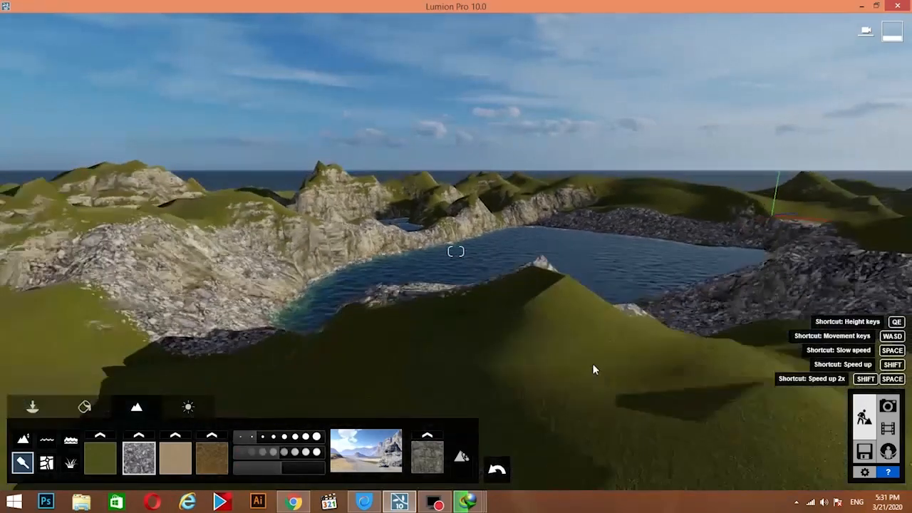
pyautogui.moveTo(632, 332); pyautogui.dragTo(606, 374, button='right')
pyautogui.scroll(-4, 625, 337)
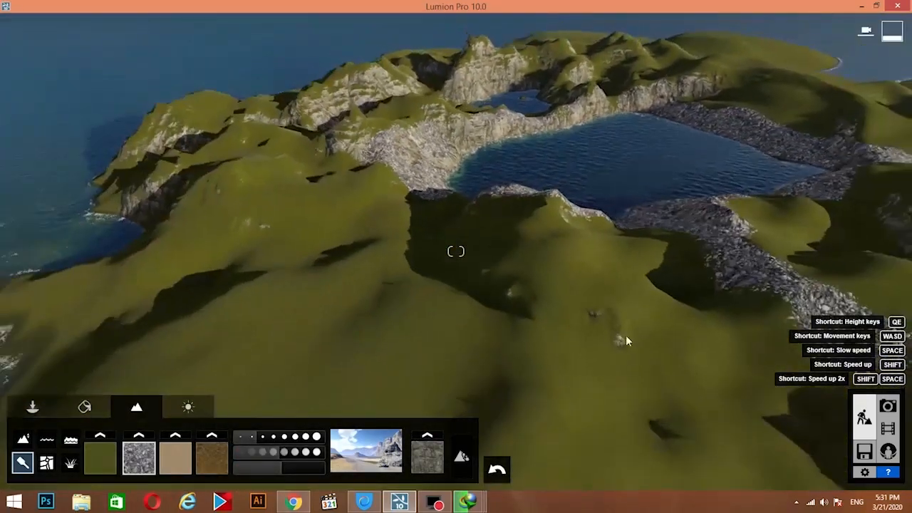
pyautogui.click(290, 437)
pyautogui.moveTo(299, 254)
pyautogui.mouseDown()
pyautogui.moveTo(301, 263)
pyautogui.moveTo(553, 299)
pyautogui.moveTo(572, 382)
pyautogui.moveTo(565, 415)
pyautogui.mouseUp()
pyautogui.moveTo(336, 227)
pyautogui.mouseDown()
pyautogui.moveTo(279, 145)
pyautogui.moveTo(199, 110)
pyautogui.mouseUp()
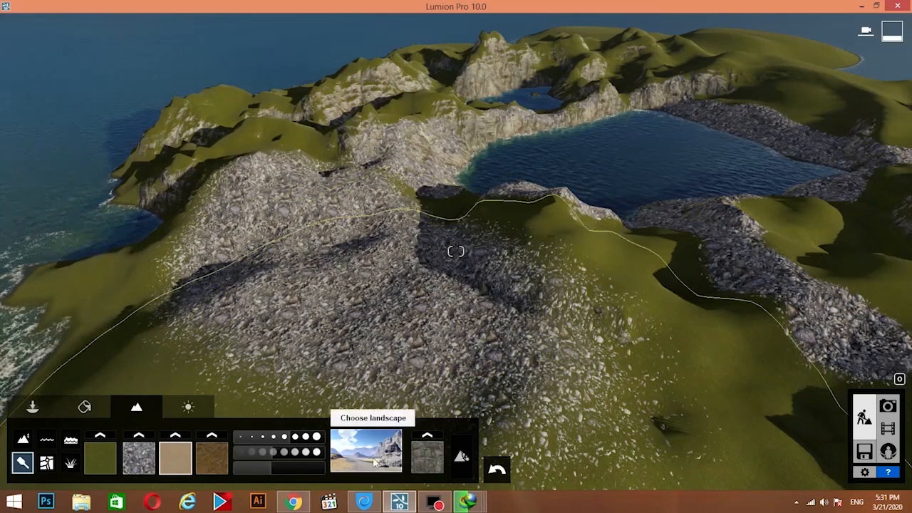
# - Set the brush size to about 2.5 and paint sand over the lakeside hill, the near slope and the far shore
pyautogui.moveTo(272, 436); pyautogui.dragTo(260, 438)
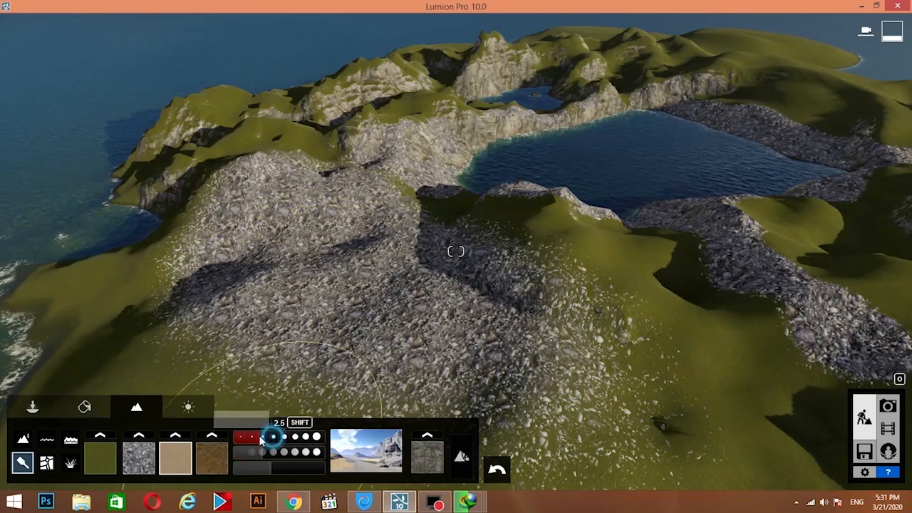
pyautogui.moveTo(422, 273)
pyautogui.mouseDown(button='right')
pyautogui.moveTo(439, 178)
pyautogui.moveTo(426, 206)
pyautogui.moveTo(426, 260)
pyautogui.moveTo(492, 272)
pyautogui.moveTo(548, 245)
pyautogui.mouseUp(button='right')
pyautogui.press('w')
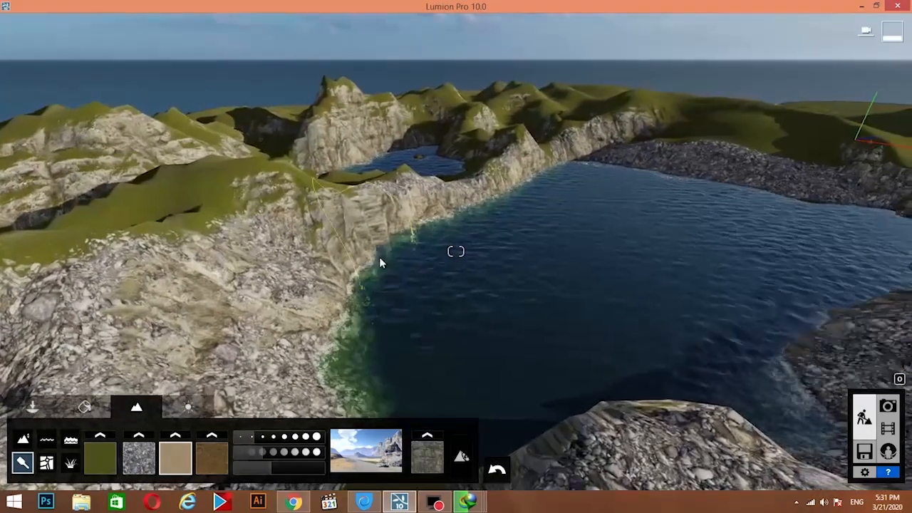
pyautogui.moveTo(335, 291)
pyautogui.mouseDown()
pyautogui.moveTo(342, 335)
pyautogui.moveTo(292, 284)
pyautogui.moveTo(299, 349)
pyautogui.moveTo(278, 362)
pyautogui.moveTo(326, 240)
pyautogui.moveTo(292, 220)
pyautogui.moveTo(284, 194)
pyautogui.moveTo(360, 194)
pyautogui.moveTo(334, 235)
pyautogui.moveTo(231, 258)
pyautogui.moveTo(185, 210)
pyautogui.moveTo(139, 215)
pyautogui.moveTo(161, 226)
pyautogui.moveTo(41, 227)
pyautogui.moveTo(243, 172)
pyautogui.mouseUp()
pyautogui.moveTo(243, 171); pyautogui.dragTo(376, 286, button='right')
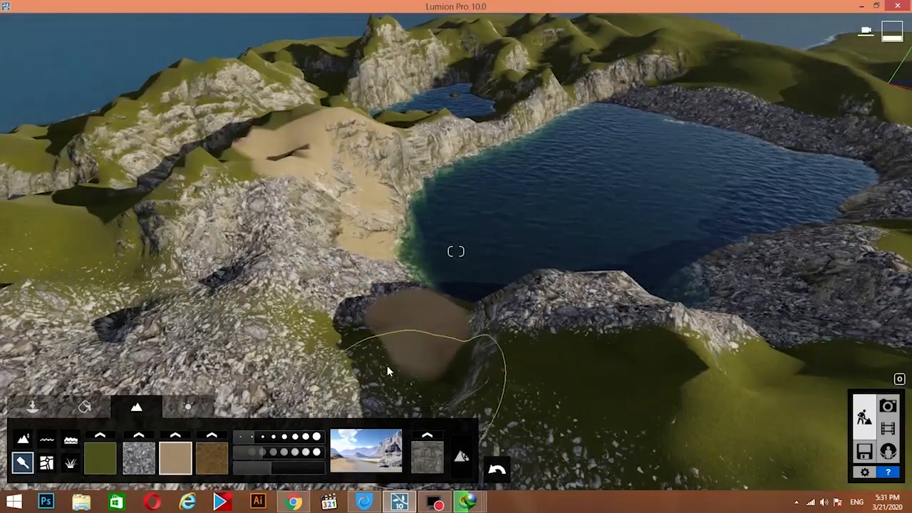
pyautogui.moveTo(300, 340); pyautogui.dragTo(349, 285)
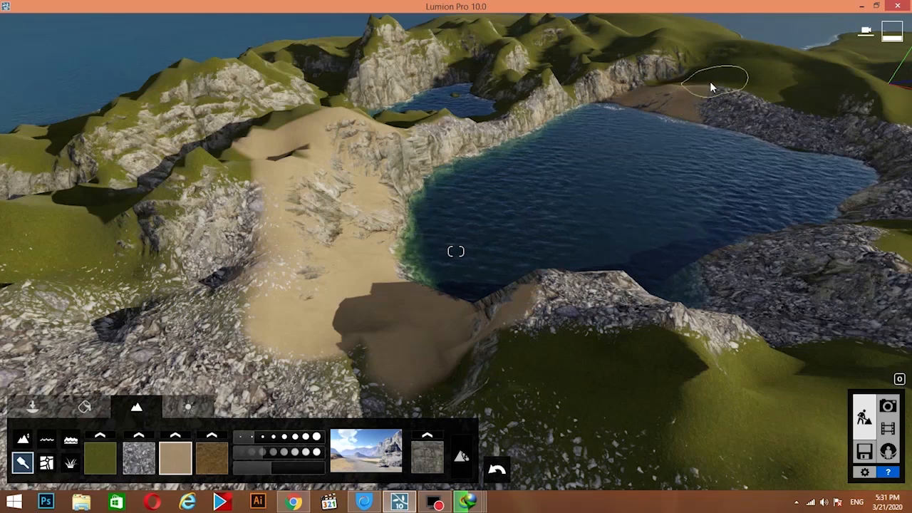
pyautogui.moveTo(698, 86)
pyautogui.mouseDown()
pyautogui.moveTo(684, 85)
pyautogui.moveTo(747, 118)
pyautogui.mouseUp()
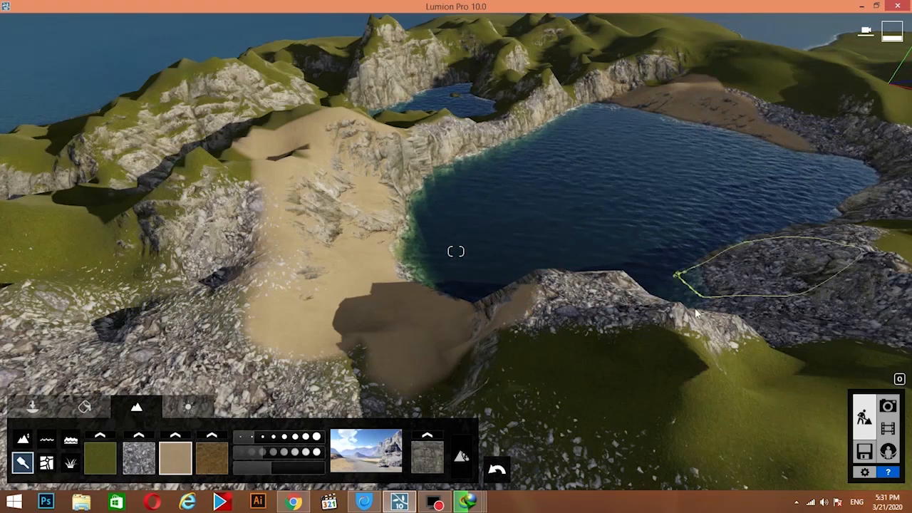
# - Toggle the side rock off and on to compare the cliffs beside the lake with and without it
pyautogui.moveTo(433, 290); pyautogui.dragTo(456, 251, button='right')
pyautogui.press('w')
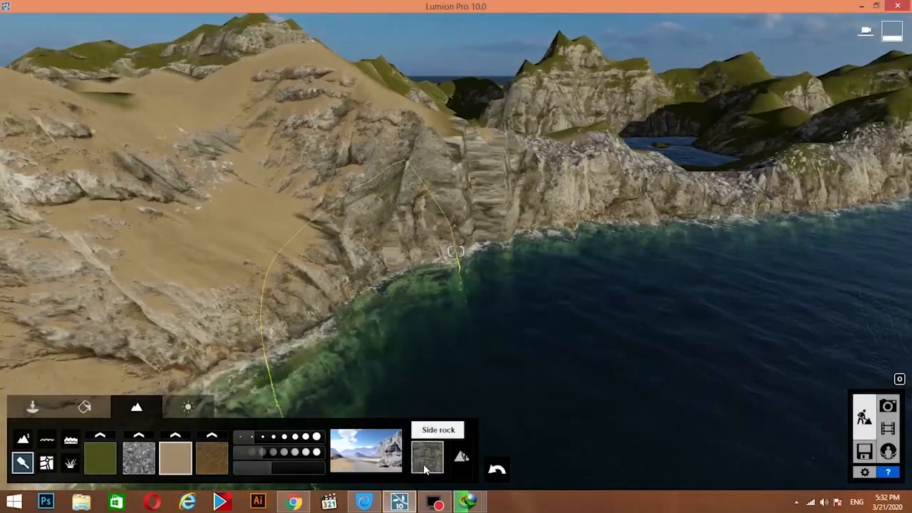
pyautogui.click(466, 456)
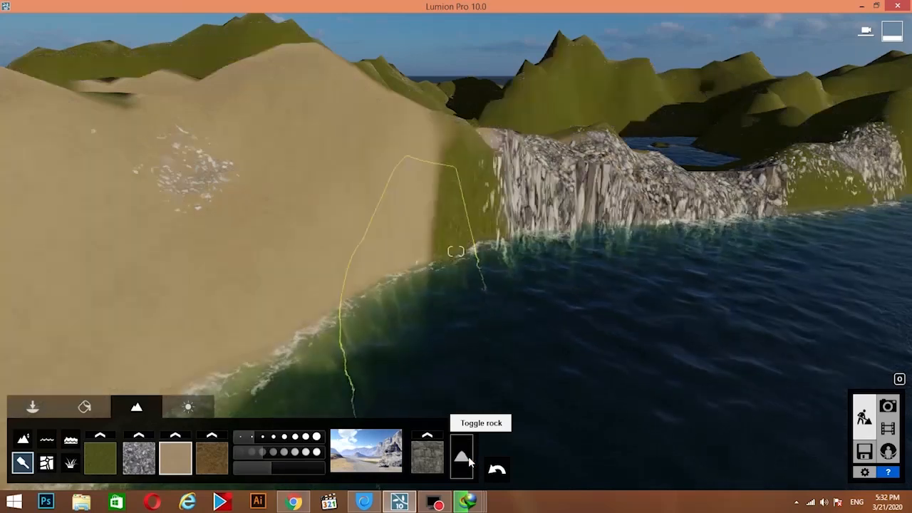
pyautogui.click(468, 456)
pyautogui.click(468, 456)
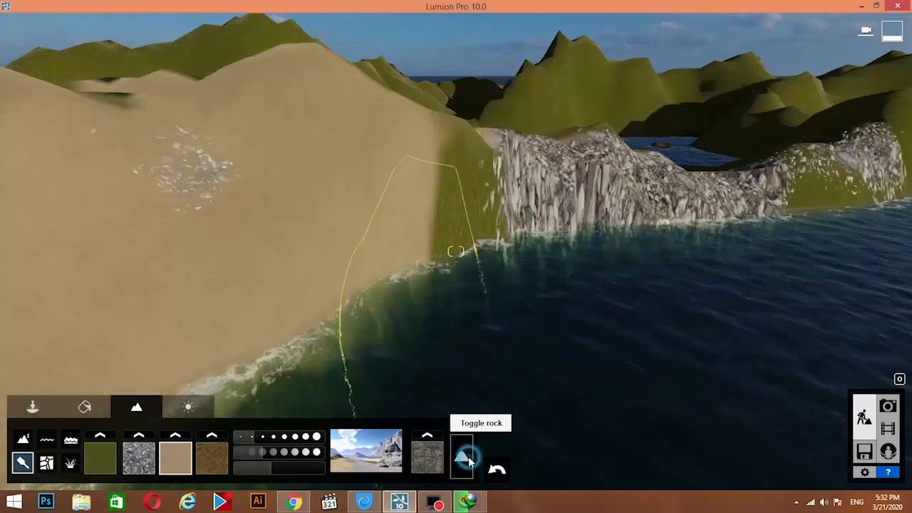
pyautogui.click(468, 458)
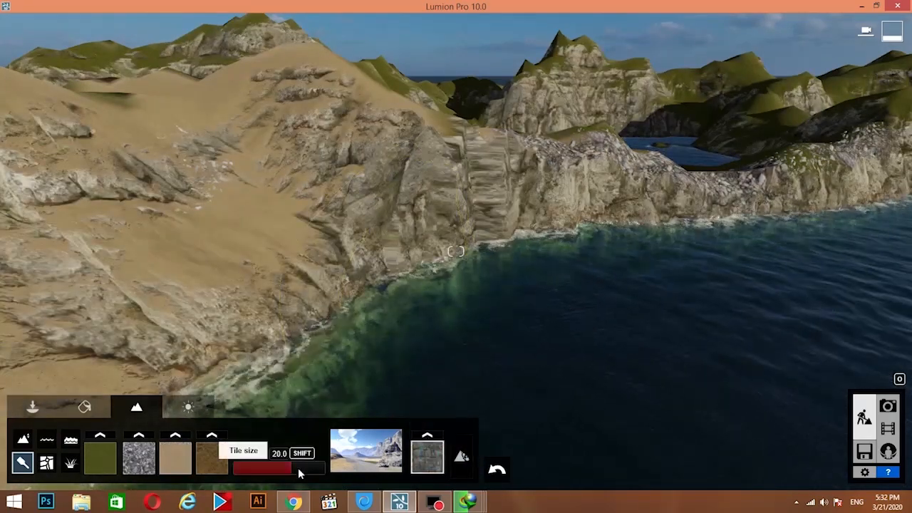
# - Set the side rock's tile size to 5.6 and try the grey gravel-like and streaked white-grey rock textures on the cliffs
pyautogui.moveTo(298, 468); pyautogui.dragTo(282, 479)
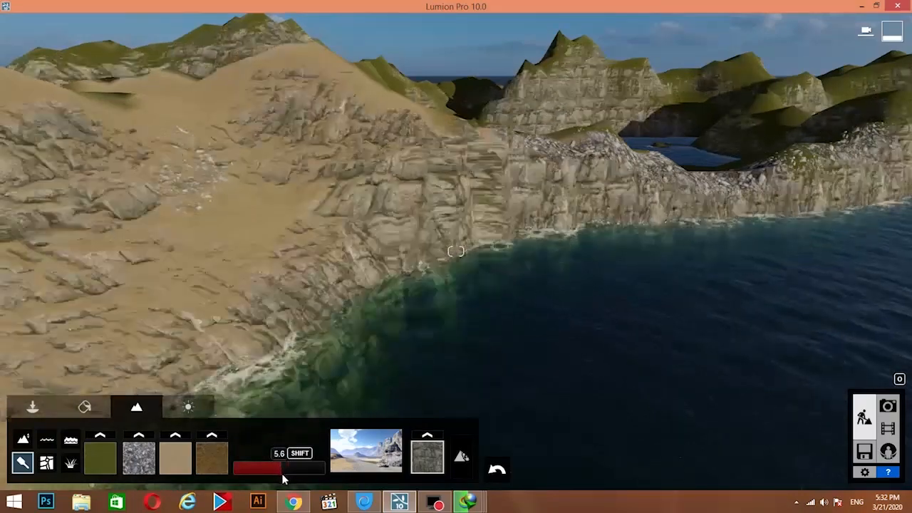
pyautogui.click(427, 452)
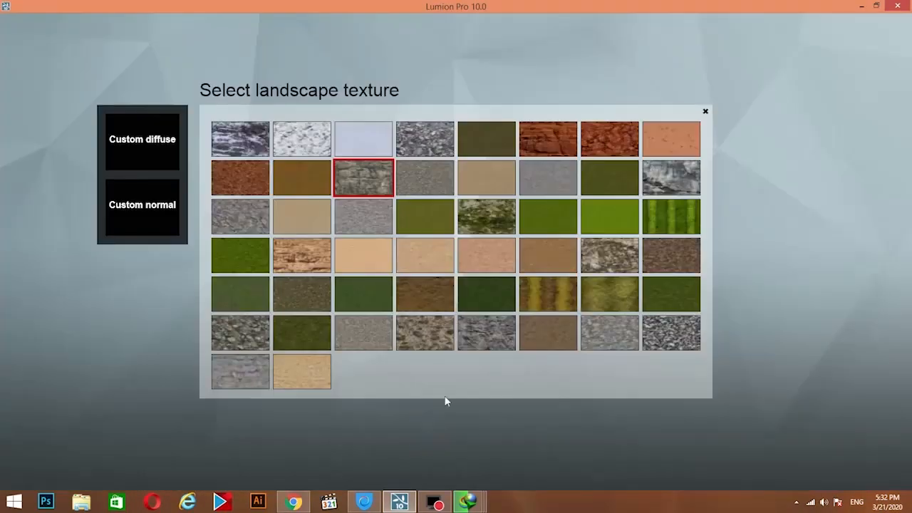
pyautogui.click(436, 147)
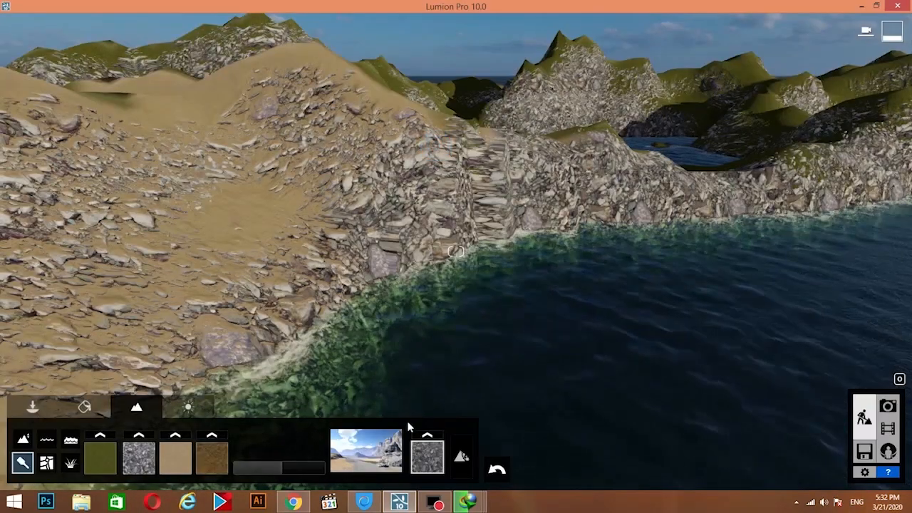
pyautogui.click(426, 437)
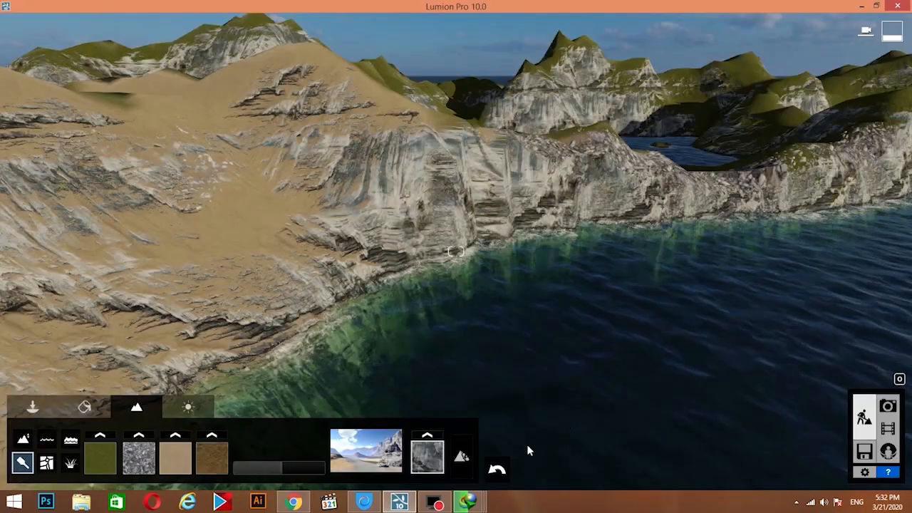
# - Reduce the side rock's tile size slightly, try the mottled grey-green rock texture, and apply the light grey layered one
pyautogui.moveTo(285, 468); pyautogui.dragTo(279, 467)
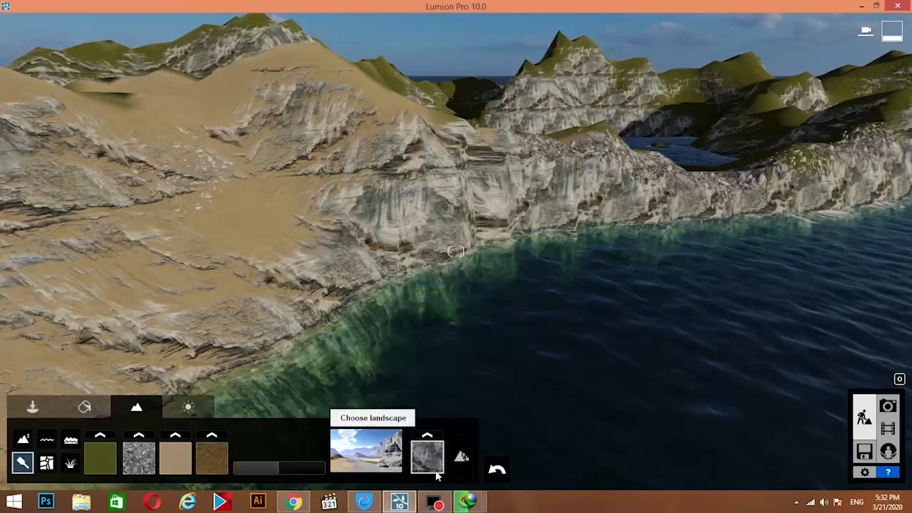
pyautogui.click(427, 435)
pyautogui.click(264, 347)
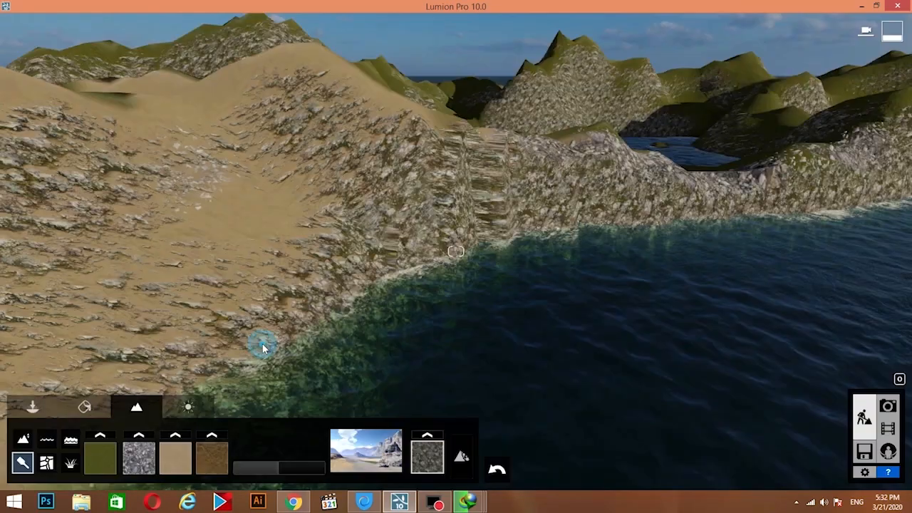
pyautogui.click(427, 437)
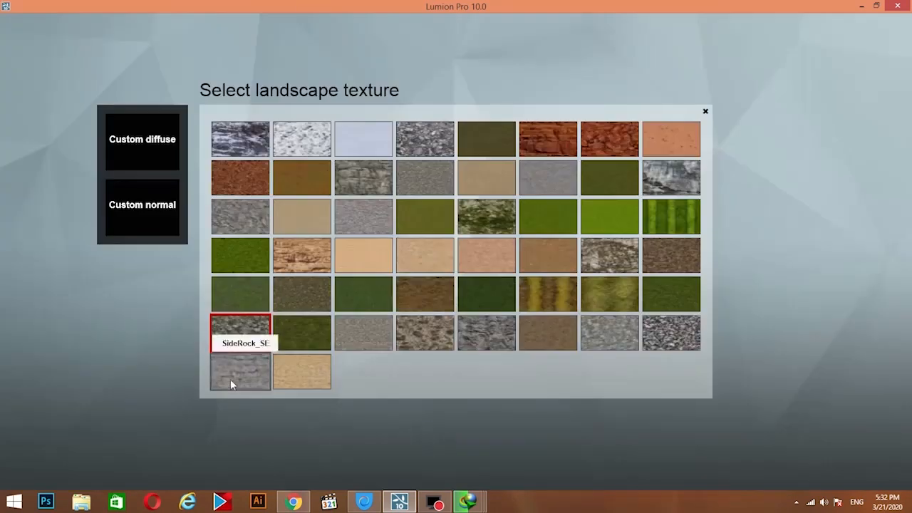
pyautogui.click(230, 383)
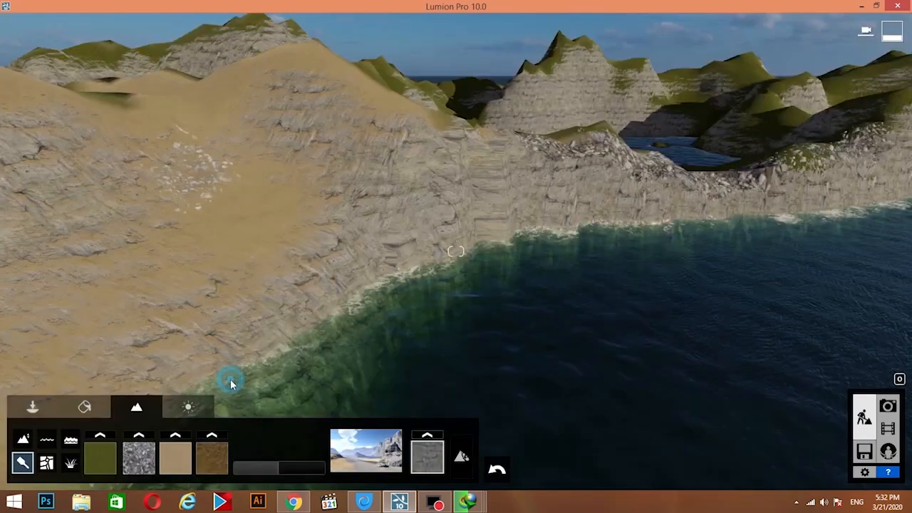
# - Try the green rocky, pale sandy and first snowy landscape presets on the terrain
pyautogui.click(363, 449)
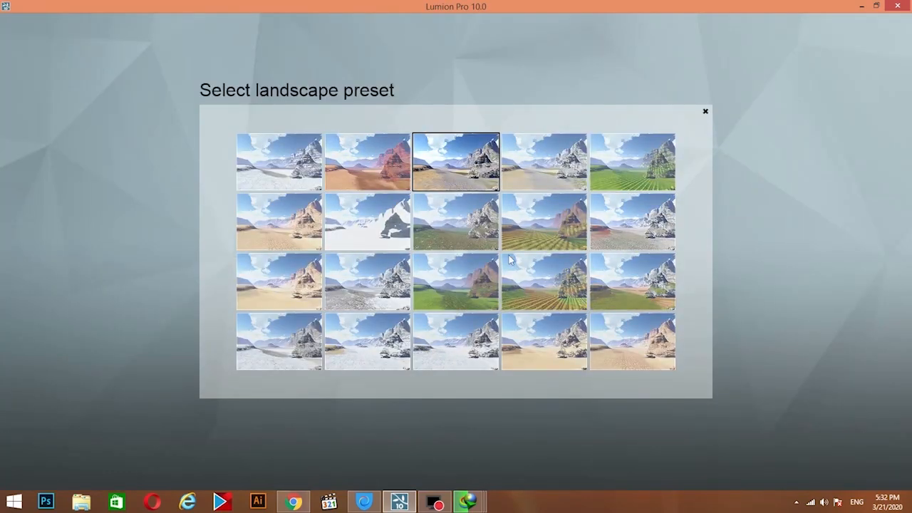
pyautogui.click(442, 226)
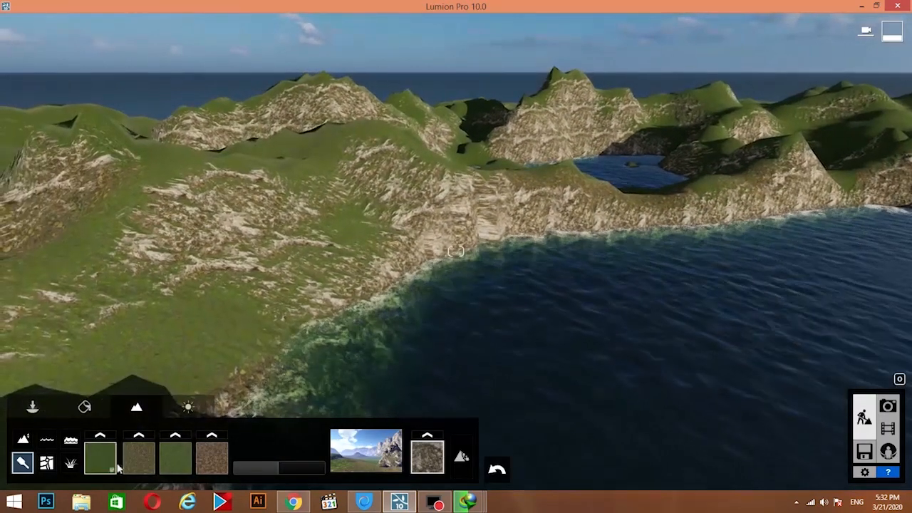
pyautogui.click(366, 448)
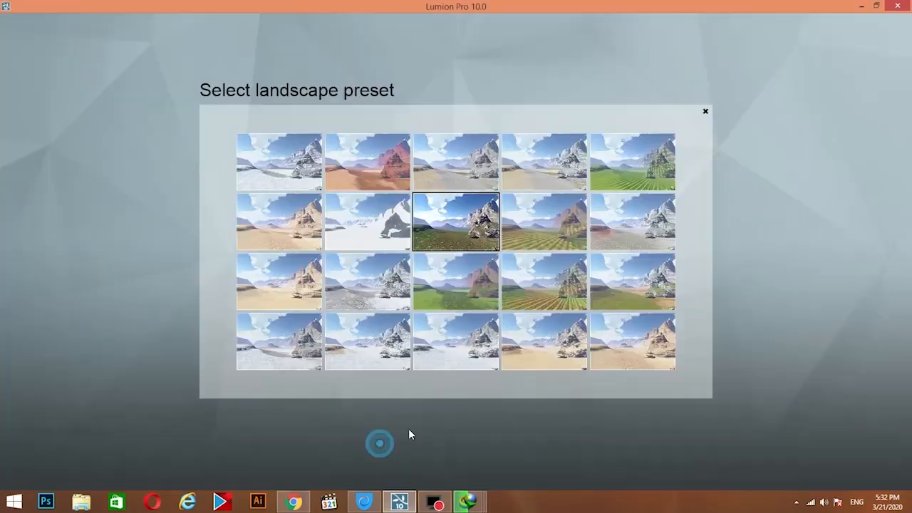
pyautogui.click(537, 179)
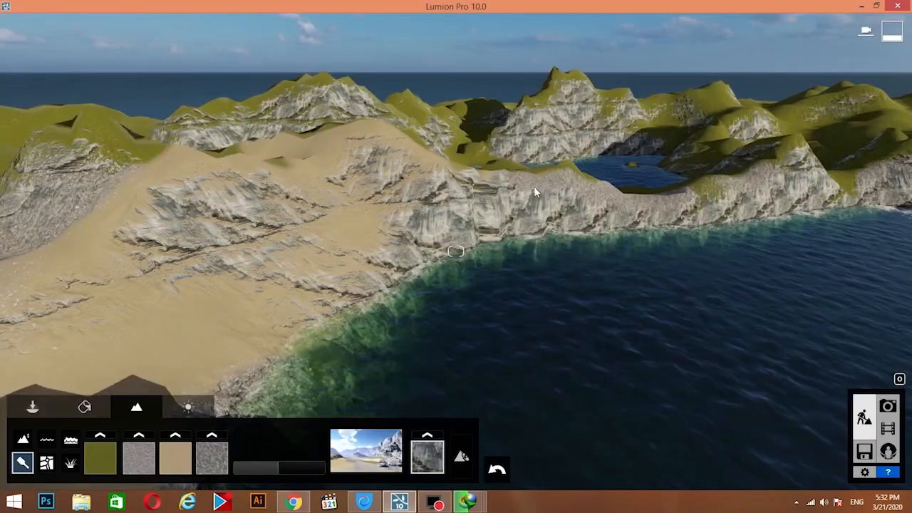
pyautogui.click(362, 438)
pyautogui.click(302, 183)
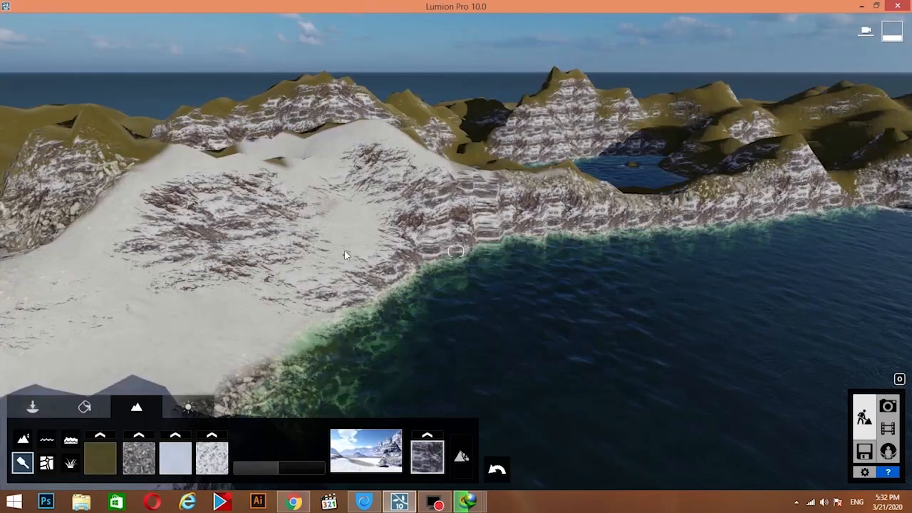
# - Try two more snowy landscape presets and apply the one with snow, grey gravel and layered beige side rock
pyautogui.click(394, 443)
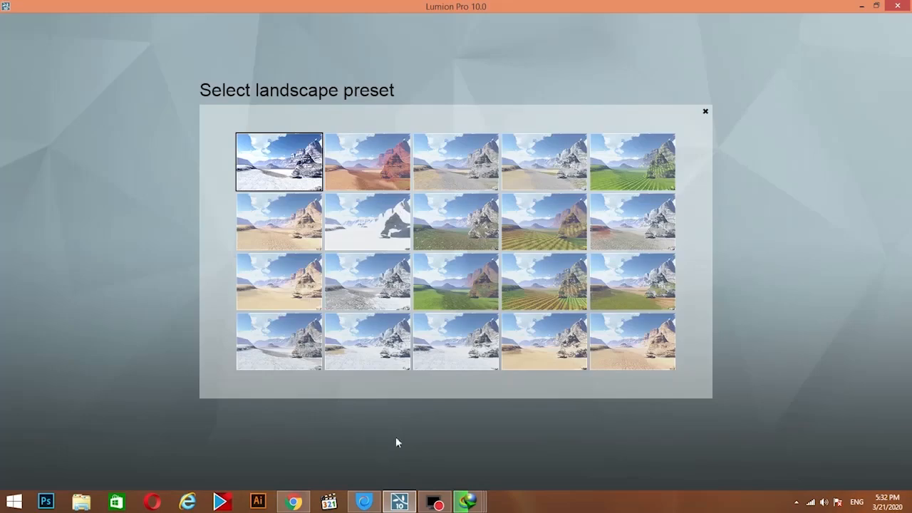
pyautogui.click(461, 349)
pyautogui.click(353, 438)
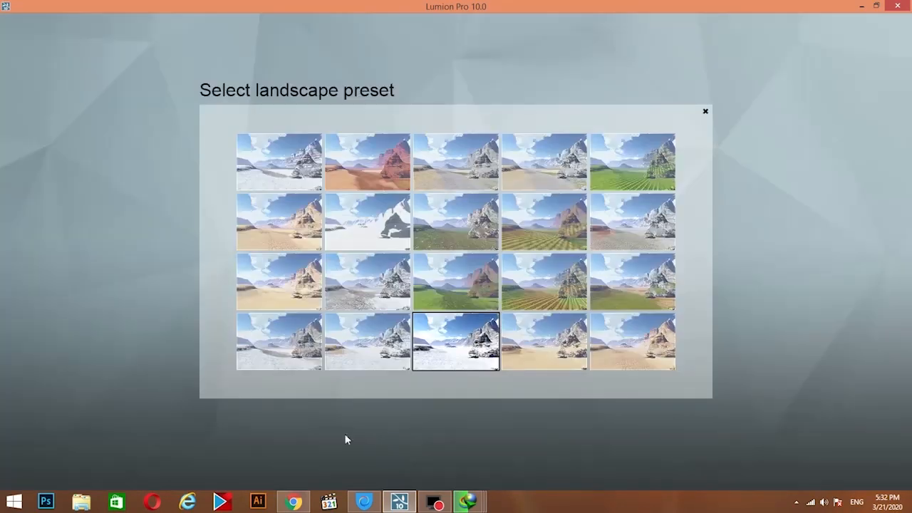
pyautogui.click(339, 342)
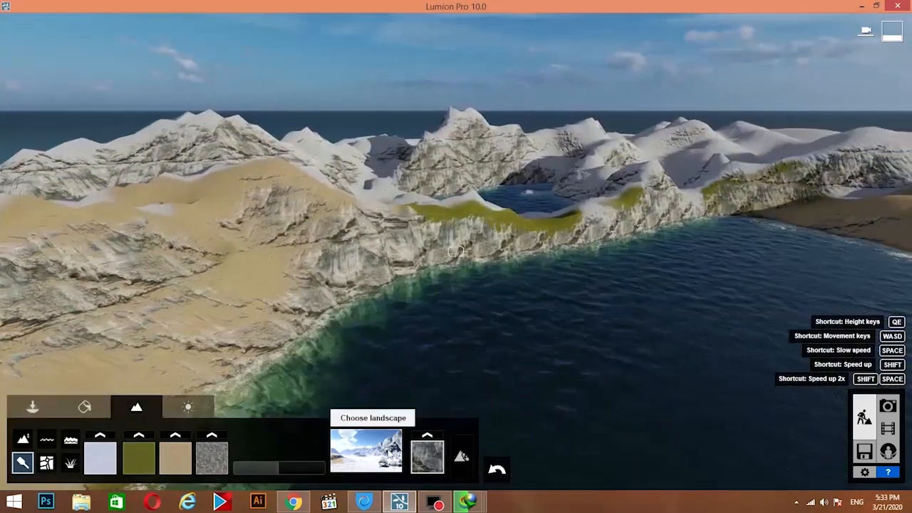
pyautogui.click(384, 451)
pyautogui.click(275, 349)
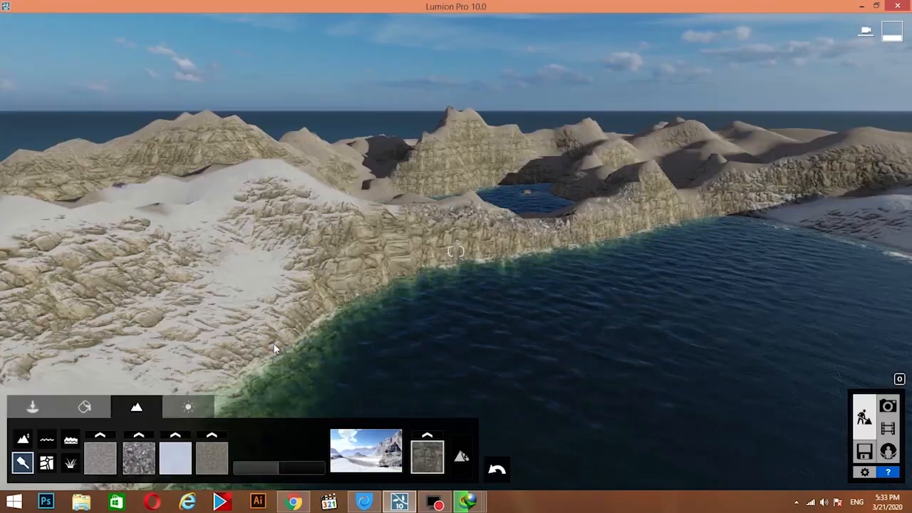
# - Turn on landscape grass for the terrain near the snowy, rocky slope by the lake
pyautogui.moveTo(341, 333); pyautogui.dragTo(546, 349, button='right')
pyautogui.press('s')
pyautogui.press('w')
pyautogui.moveTo(456, 251); pyautogui.dragTo(456, 268, button='right')
pyautogui.press('w')
pyautogui.moveTo(317, 351)
pyautogui.mouseDown(button='right')
pyautogui.moveTo(335, 356)
pyautogui.moveTo(316, 351)
pyautogui.mouseUp(button='right')
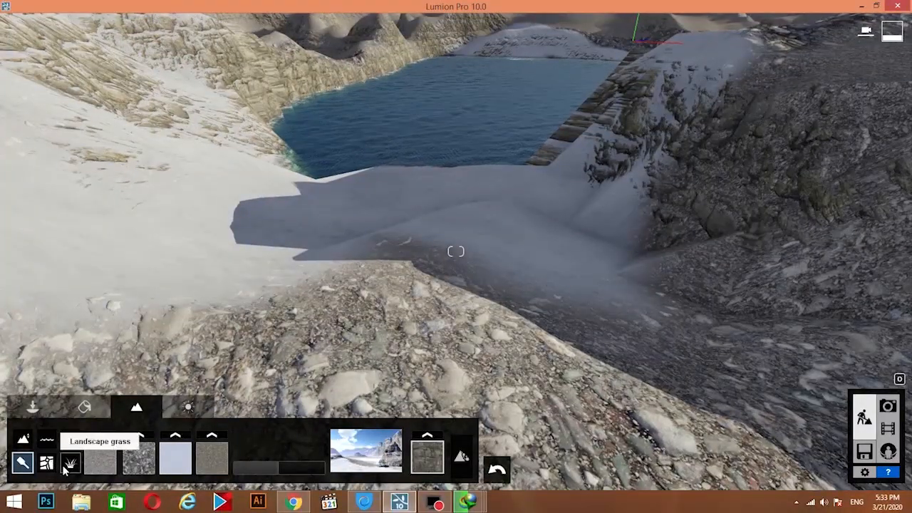
pyautogui.click(64, 465)
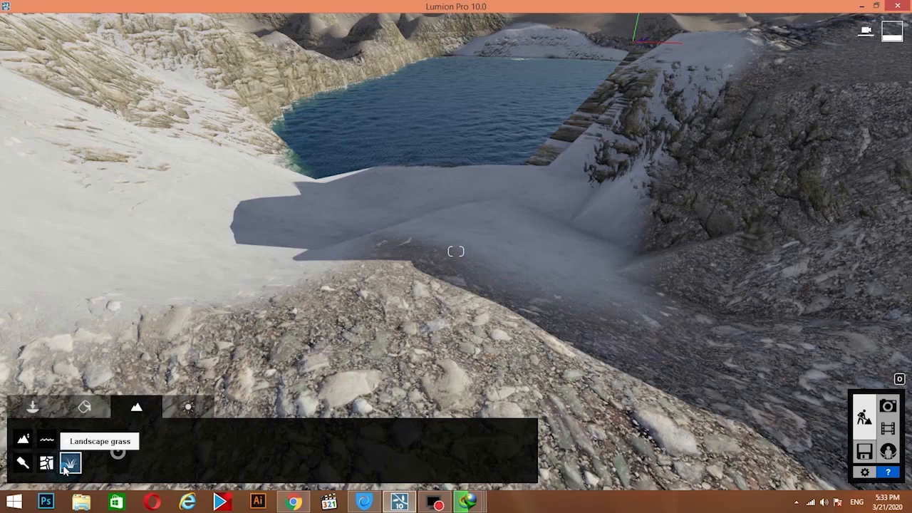
pyautogui.click(121, 463)
# - Paint the first, grass-bearing grey gravel texture over the snowy ground beside the lake
pyautogui.moveTo(389, 312); pyautogui.dragTo(352, 265, button='right')
pyautogui.press('w')
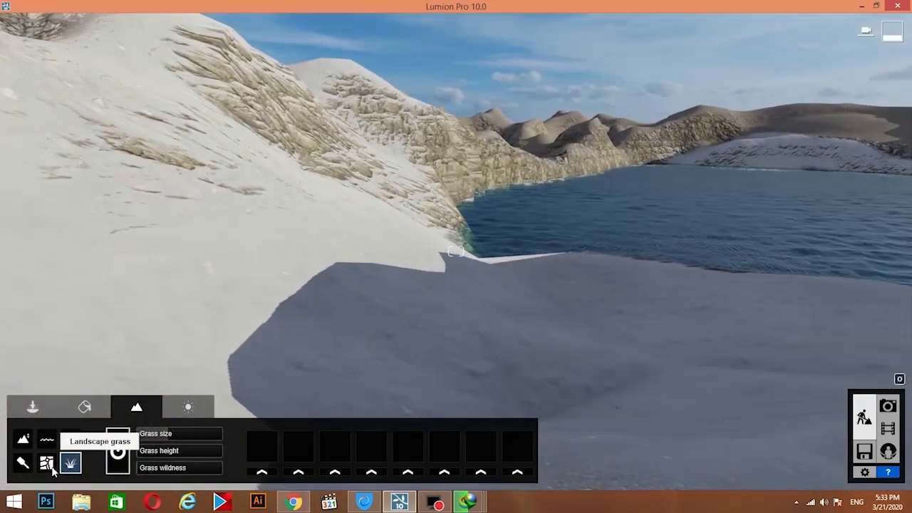
pyautogui.click(23, 463)
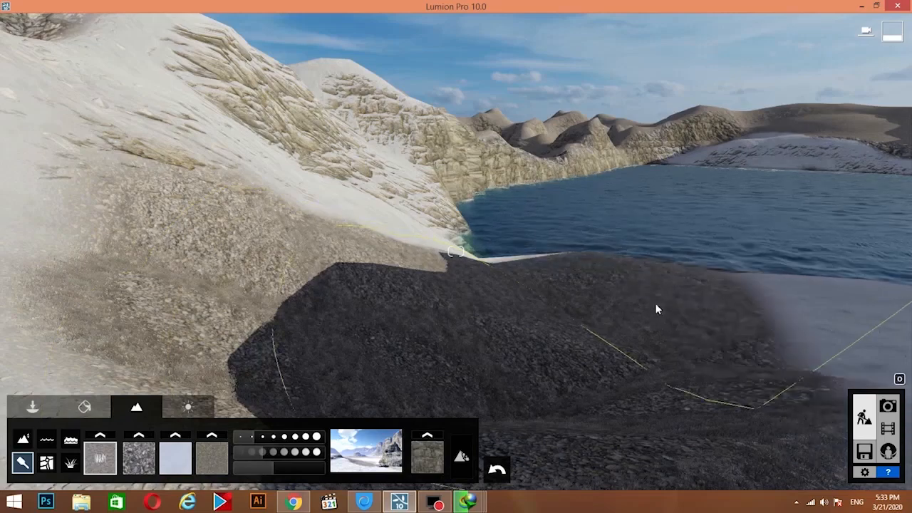
pyautogui.moveTo(655, 309); pyautogui.dragTo(820, 362)
pyautogui.moveTo(739, 392)
pyautogui.mouseDown(button='right')
pyautogui.moveTo(819, 445)
pyautogui.moveTo(726, 442)
pyautogui.mouseUp(button='right')
pyautogui.press('w')
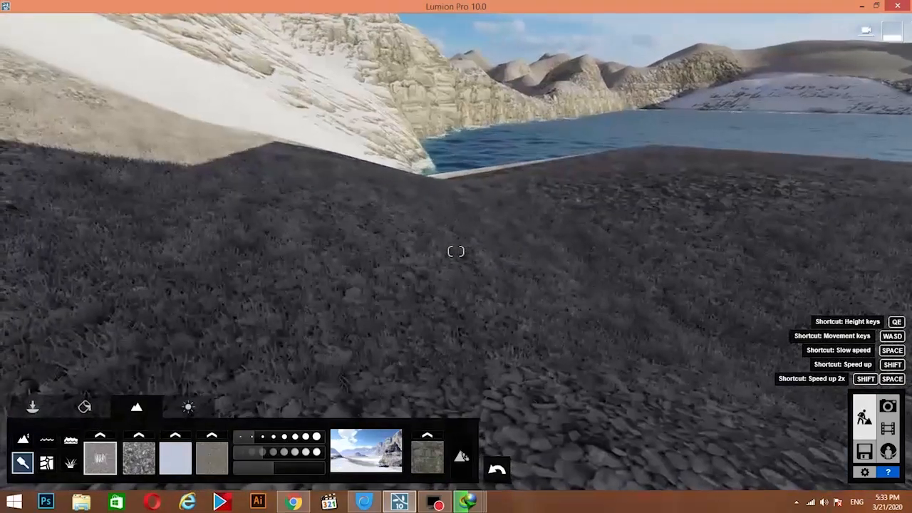
# - Raise the landscape grass's size and height, adjust its wildness, and return to landscape texture painting
pyautogui.click(72, 464)
pyautogui.moveTo(177, 432); pyautogui.dragTo(243, 449)
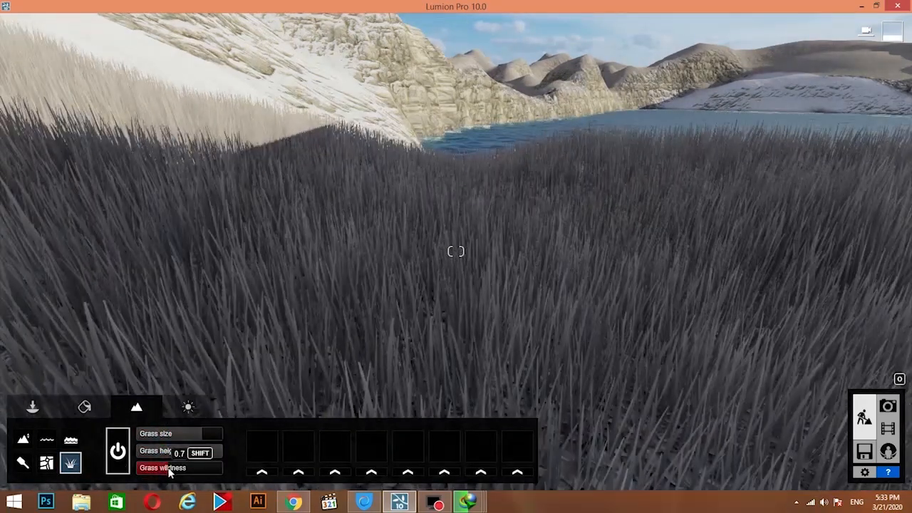
pyautogui.moveTo(169, 472)
pyautogui.mouseDown()
pyautogui.moveTo(150, 471)
pyautogui.moveTo(180, 474)
pyautogui.mouseUp()
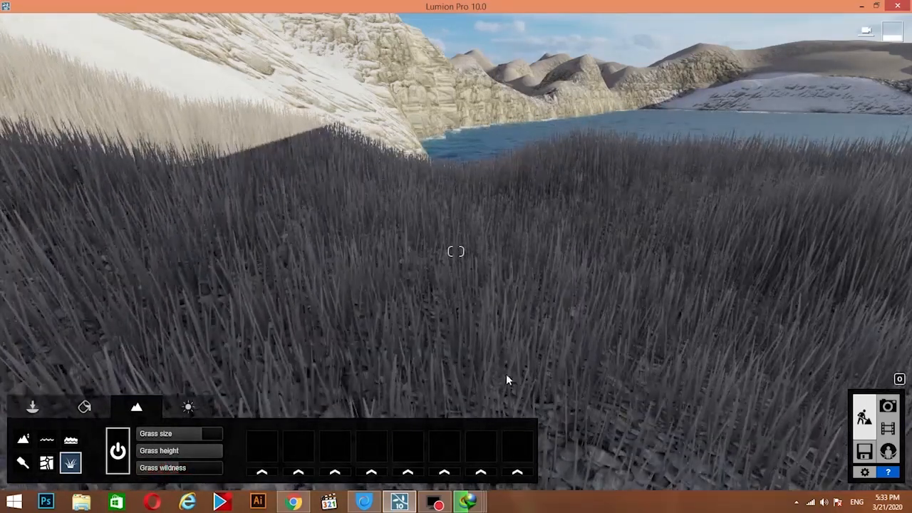
pyautogui.scroll(-5, 572, 362)
pyautogui.scroll(2, 573, 361)
pyautogui.moveTo(575, 365); pyautogui.dragTo(590, 374, button='right')
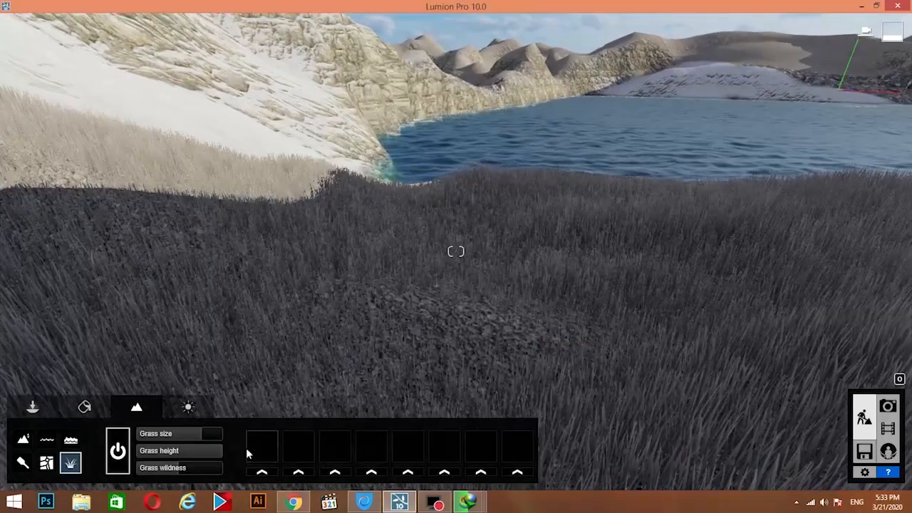
pyautogui.click(24, 463)
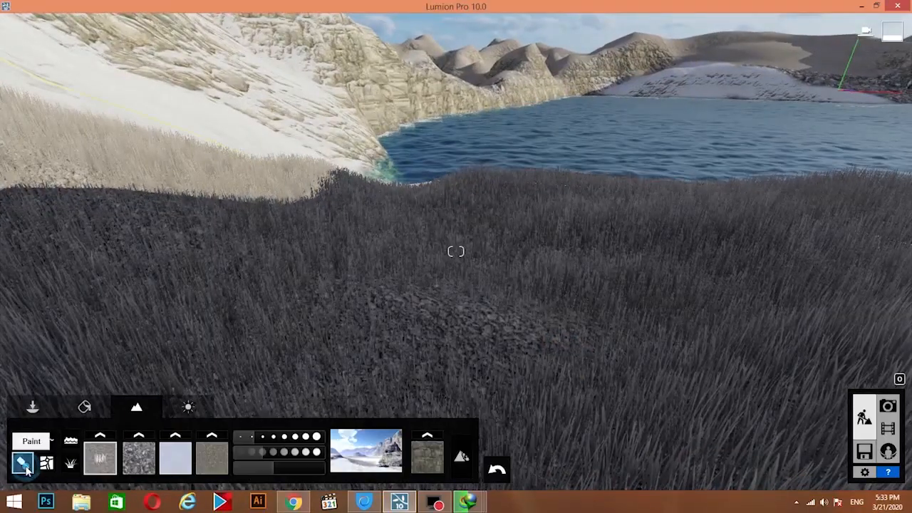
# - Replace the first landscape texture with the dark olive-green grass texture from the texture library
pyautogui.click(100, 436)
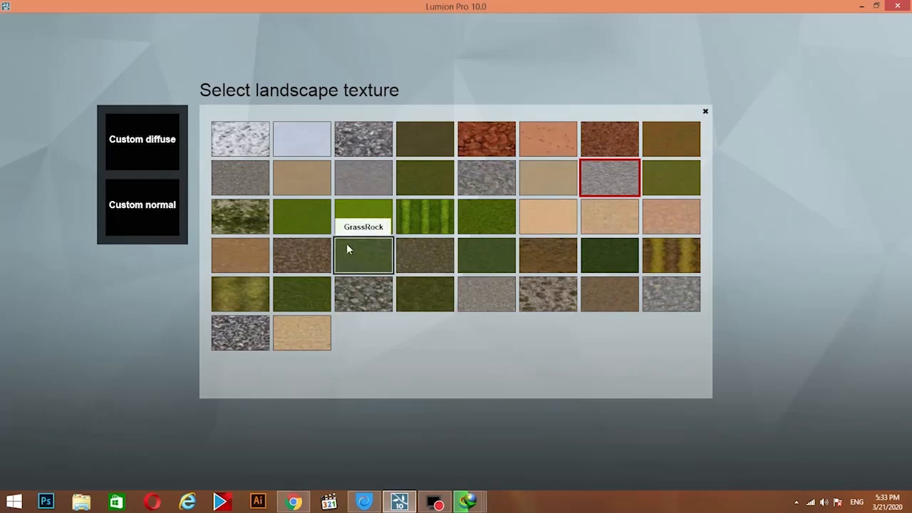
pyautogui.click(424, 171)
pyautogui.moveTo(690, 305); pyautogui.dragTo(684, 271, button='right')
pyautogui.moveTo(456, 251); pyautogui.dragTo(649, 325, button='right')
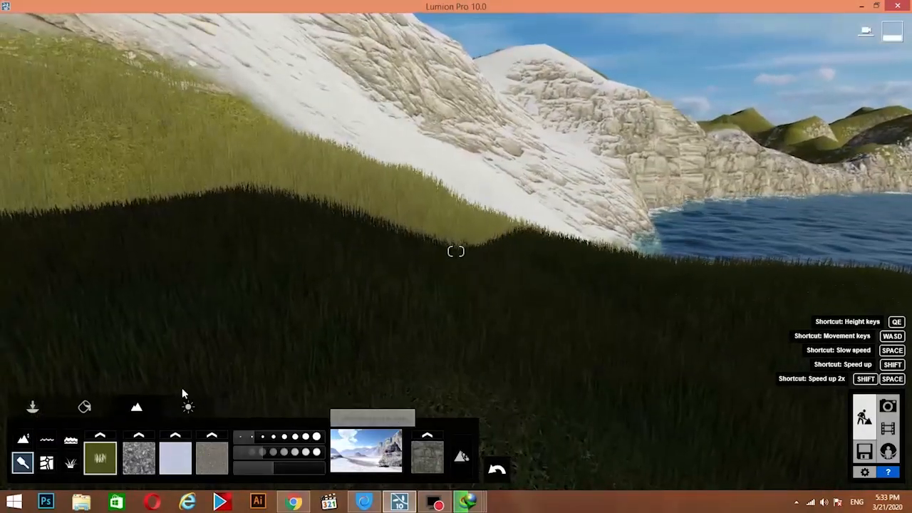
# - Rotate the weather's sun direction to just south of west
pyautogui.click(188, 406)
pyautogui.moveTo(128, 438)
pyautogui.mouseDown()
pyautogui.moveTo(114, 442)
pyautogui.moveTo(119, 461)
pyautogui.moveTo(111, 458)
pyautogui.mouseUp()
pyautogui.moveTo(397, 397); pyautogui.dragTo(400, 396, button='right')
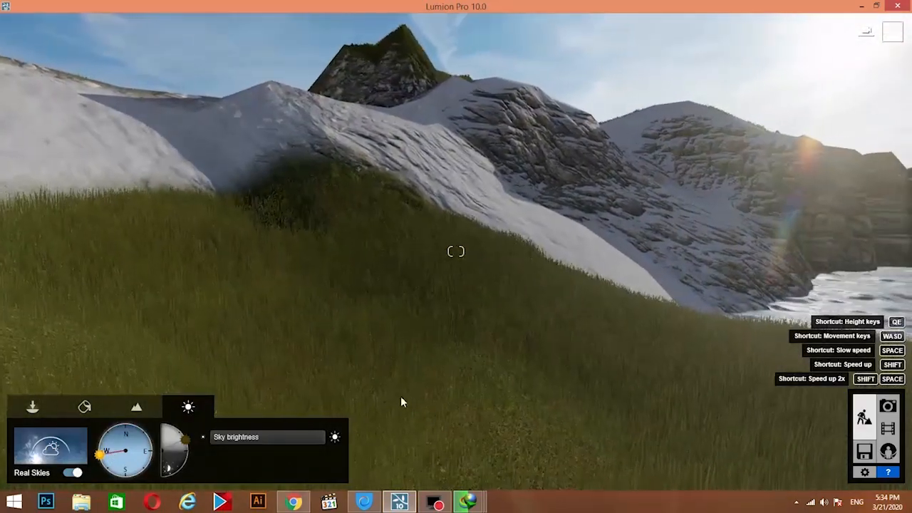
# - Replace the third and second landscape textures with SnowGrass
pyautogui.click(30, 404)
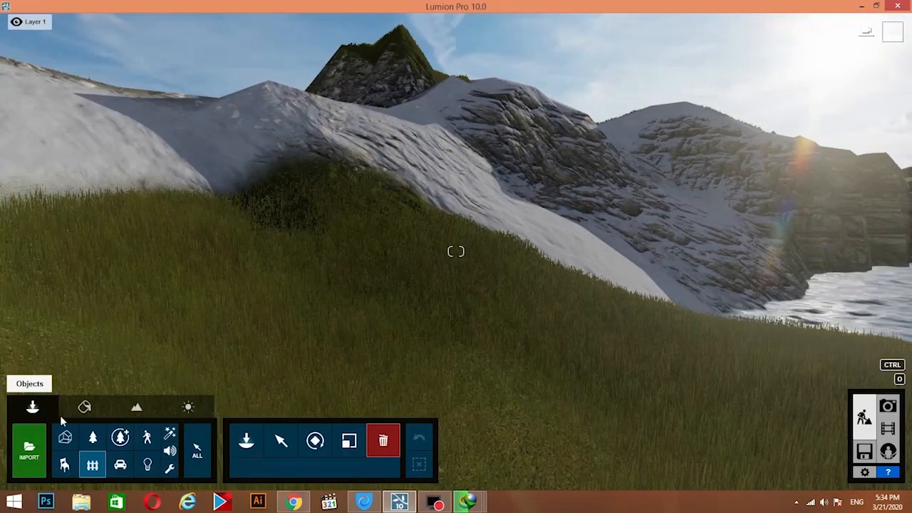
pyautogui.click(140, 406)
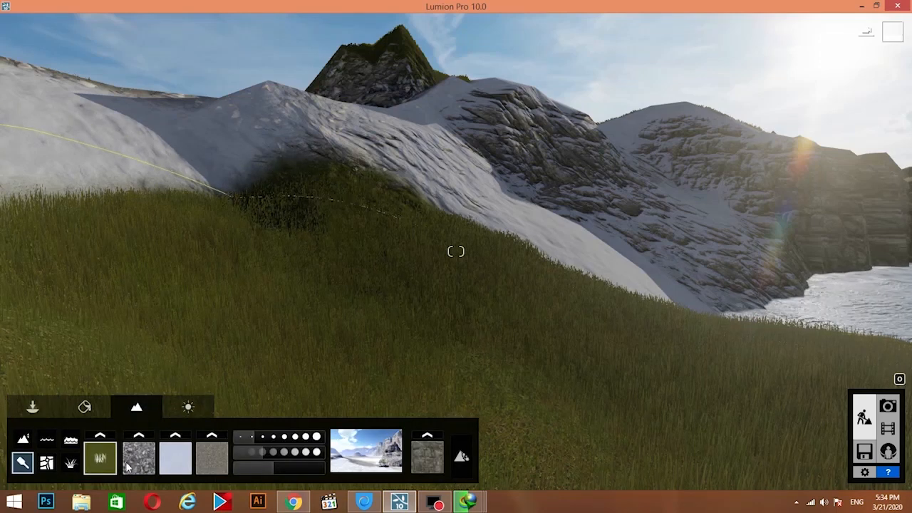
pyautogui.click(176, 436)
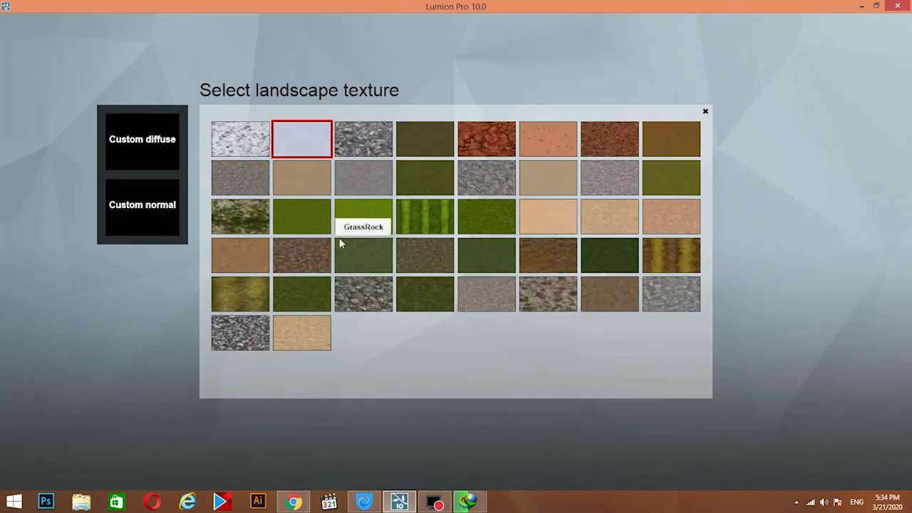
pyautogui.click(252, 141)
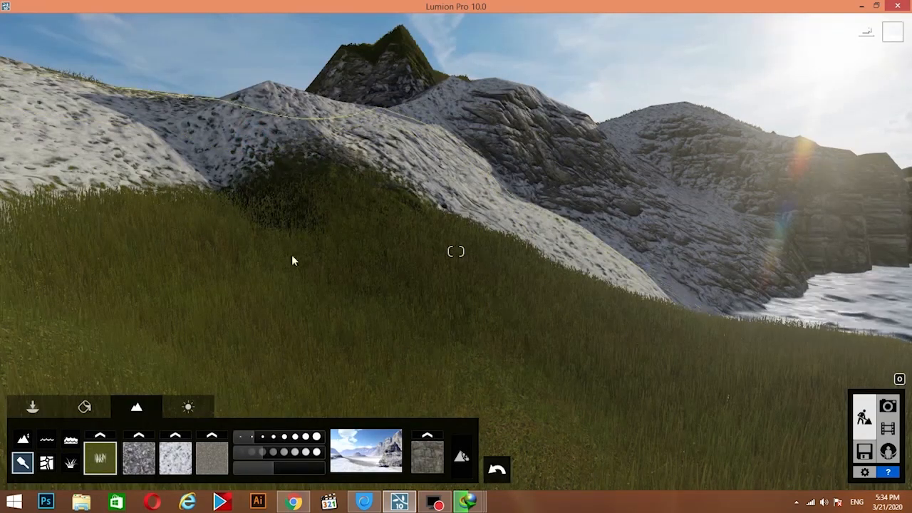
pyautogui.click(139, 438)
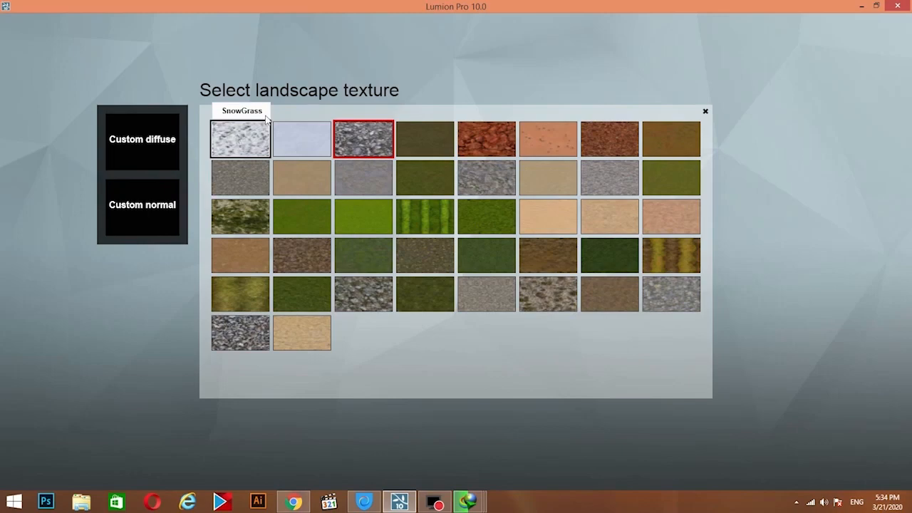
pyautogui.click(240, 136)
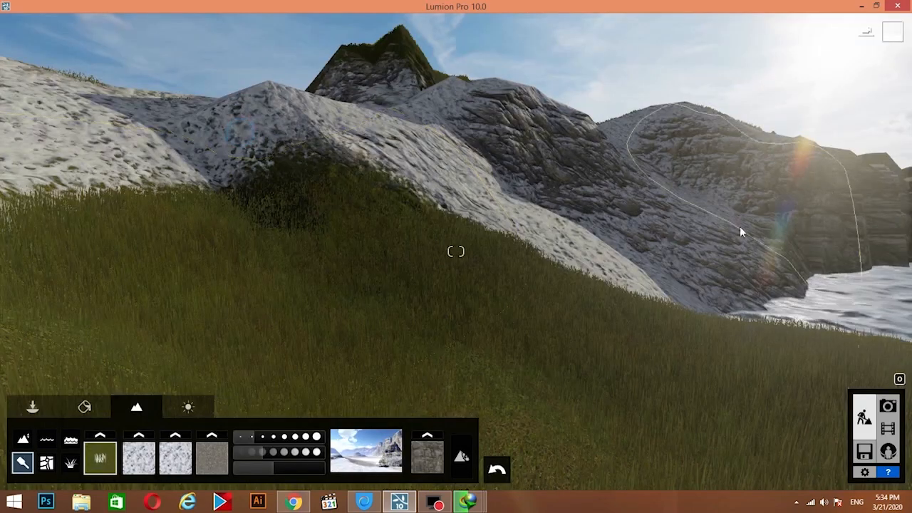
# - Set the brush speed to 1.9 and paint the olive-green grass texture over the snowy ground beside the lake
pyautogui.moveTo(475, 264); pyautogui.dragTo(466, 268, button='right')
pyautogui.press('s')
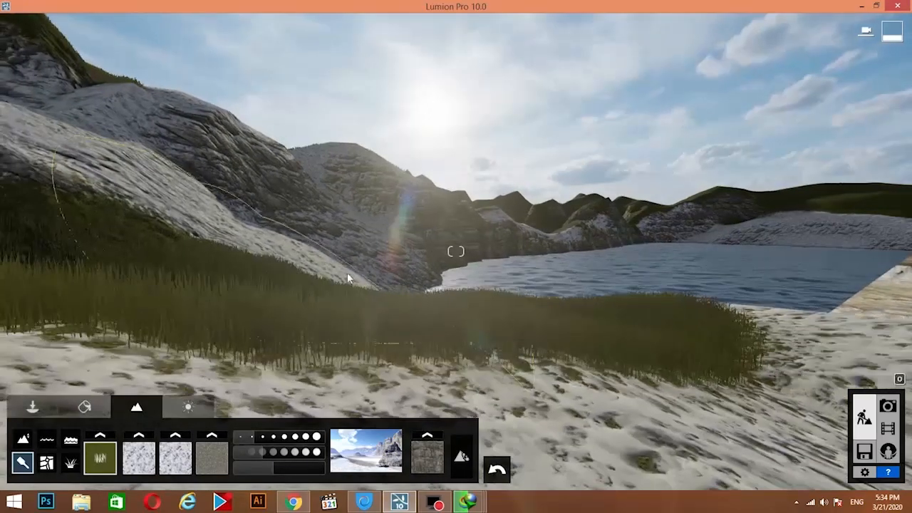
pyautogui.moveTo(497, 316); pyautogui.dragTo(699, 308, button='right')
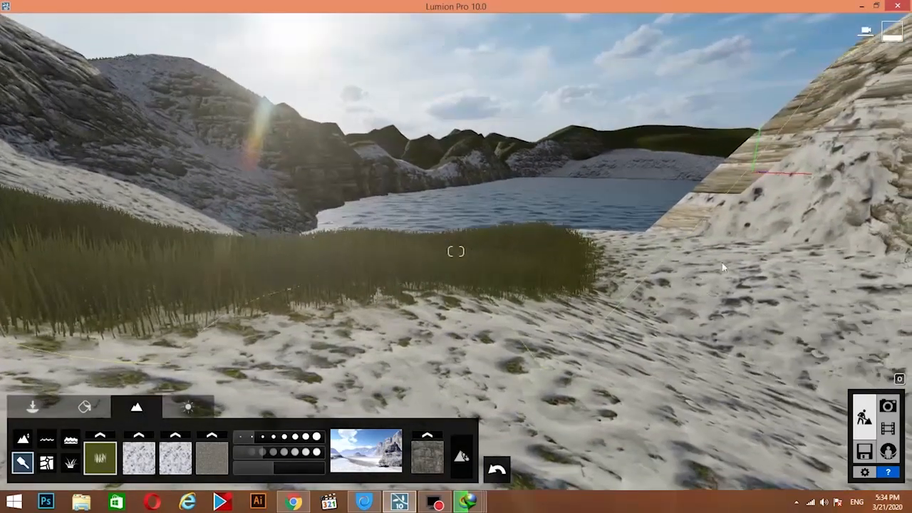
pyautogui.click(738, 276)
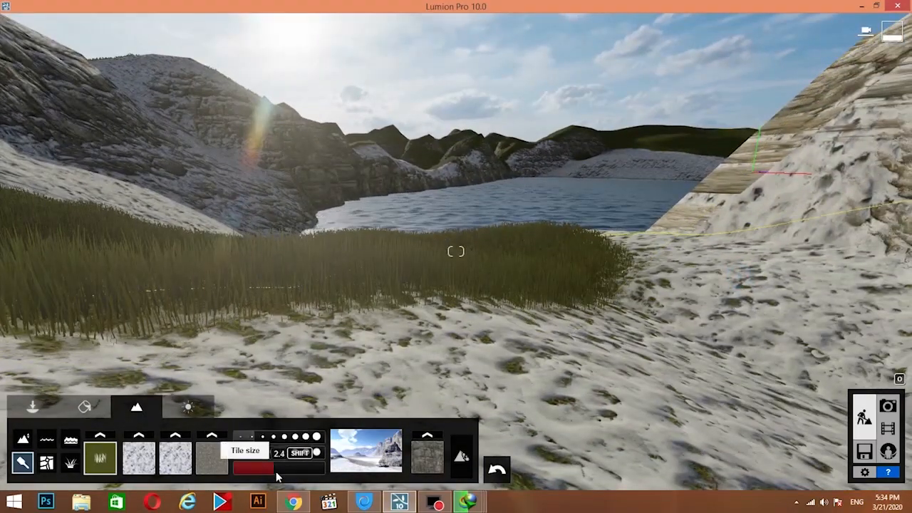
pyautogui.moveTo(265, 449); pyautogui.dragTo(256, 453)
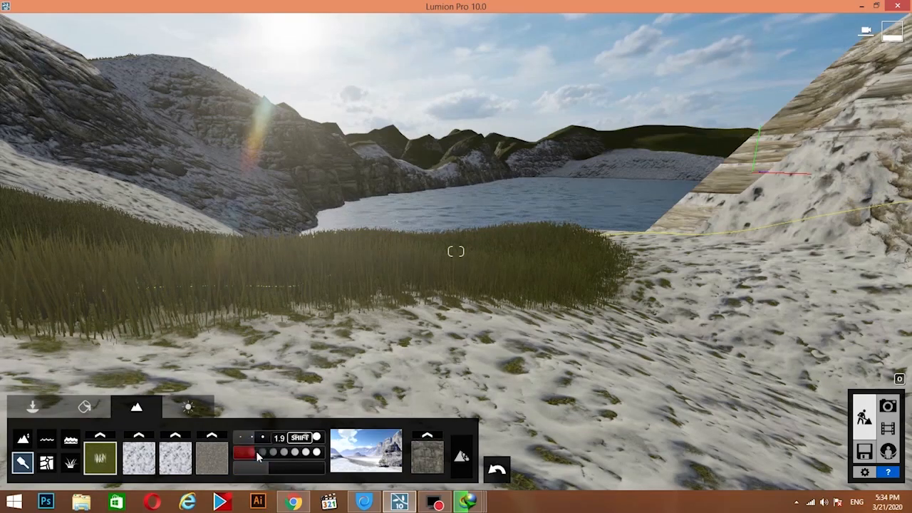
pyautogui.moveTo(682, 344)
pyautogui.mouseDown()
pyautogui.moveTo(751, 320)
pyautogui.moveTo(723, 224)
pyautogui.moveTo(790, 202)
pyautogui.mouseUp()
pyautogui.moveTo(649, 294); pyautogui.dragTo(588, 305, button='right')
pyautogui.press('w')
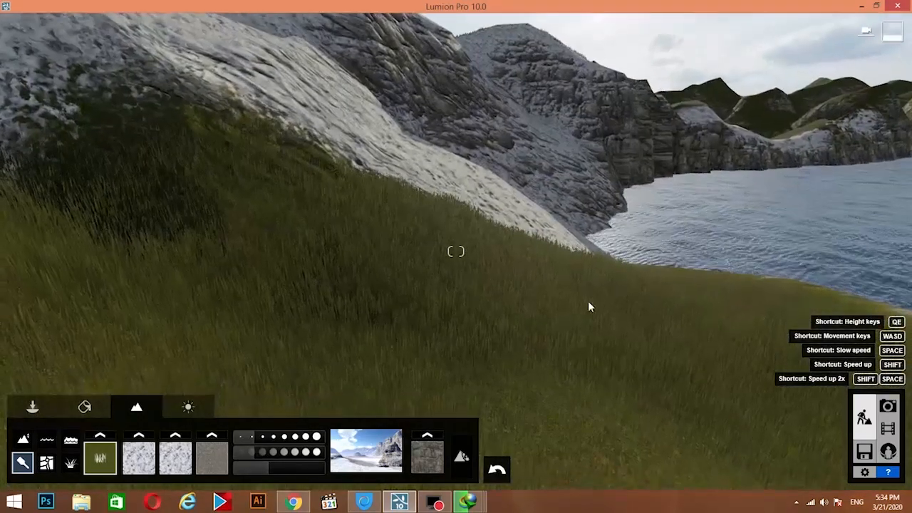
# - Add a large grey rock to the landscape grass at size 1.0 and lower the grass height to about 2.3
pyautogui.click(69, 464)
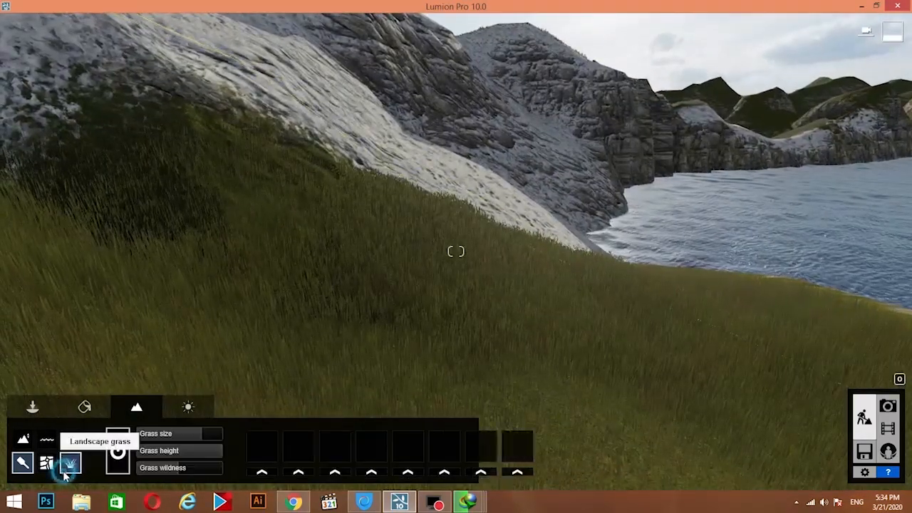
pyautogui.click(258, 472)
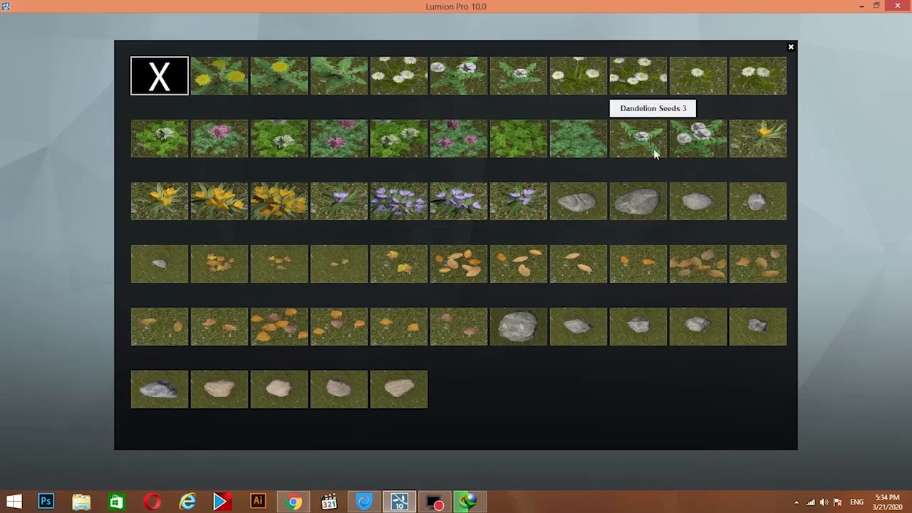
pyautogui.click(647, 213)
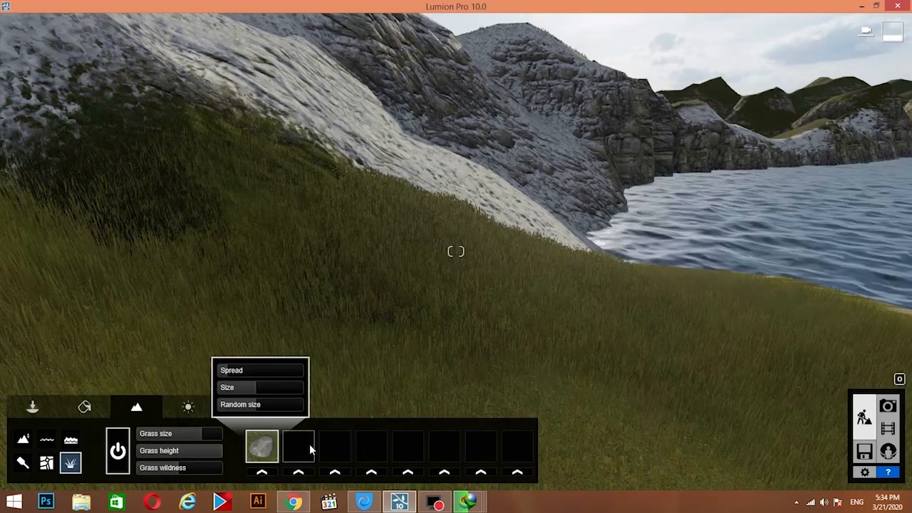
pyautogui.moveTo(279, 390); pyautogui.dragTo(332, 391)
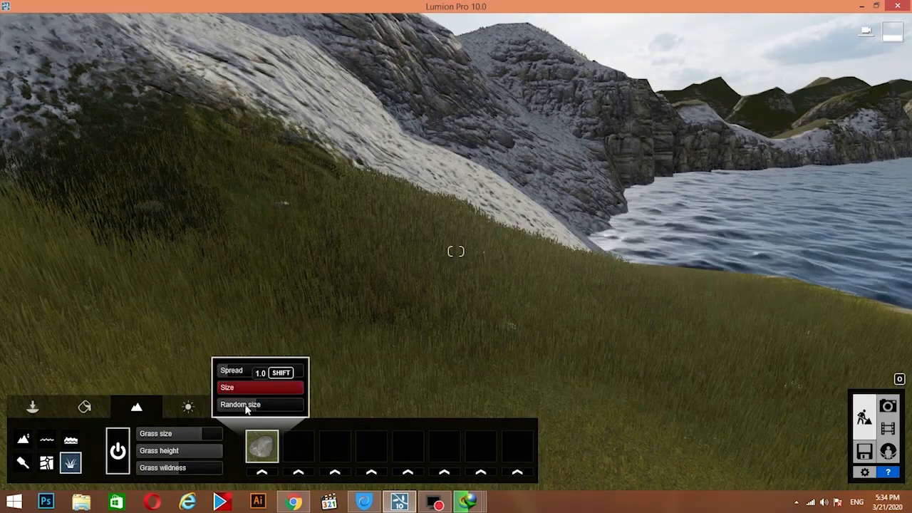
pyautogui.moveTo(202, 449); pyautogui.dragTo(193, 450)
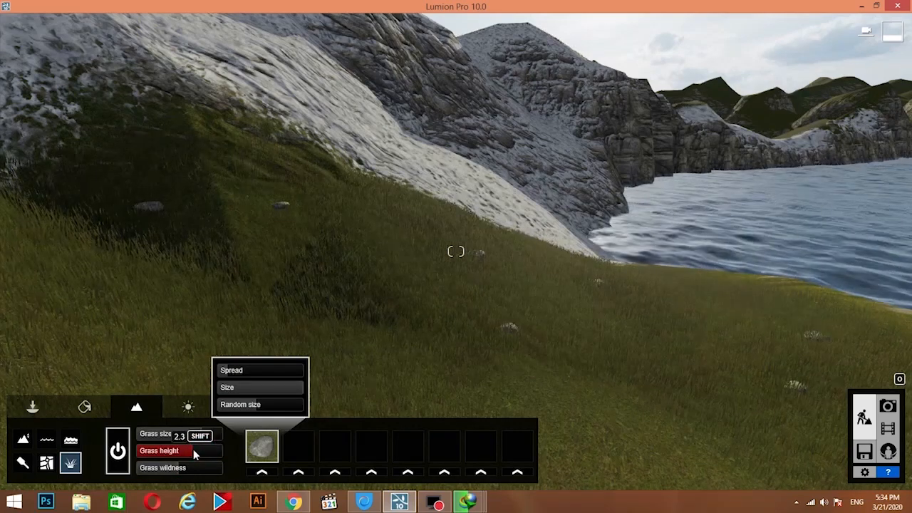
# - Add clustered white daisies to the landscape grass's second slot with size 1.0 and spread 3.1
pyautogui.click(262, 471)
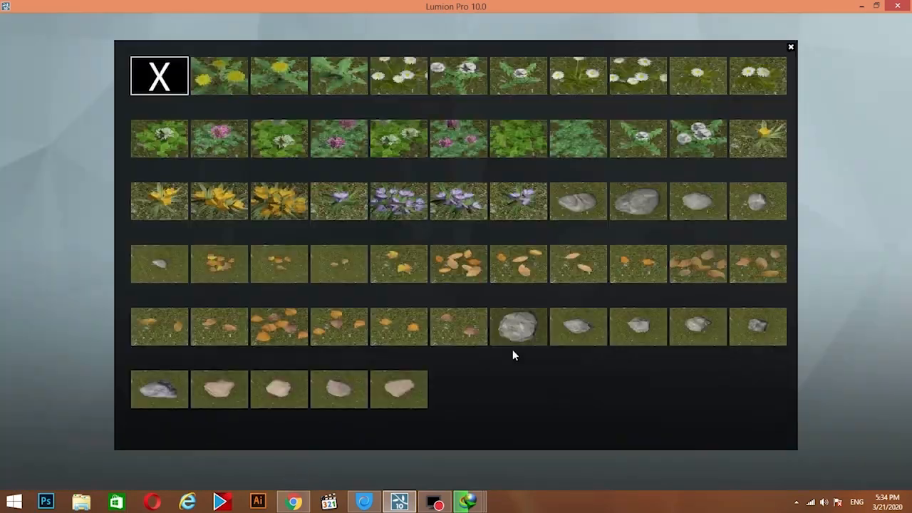
pyautogui.click(378, 82)
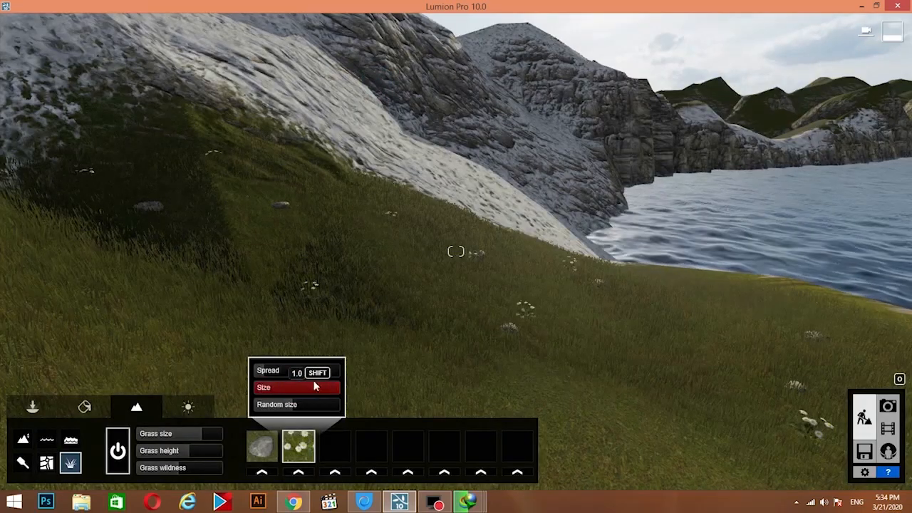
pyautogui.click(269, 372)
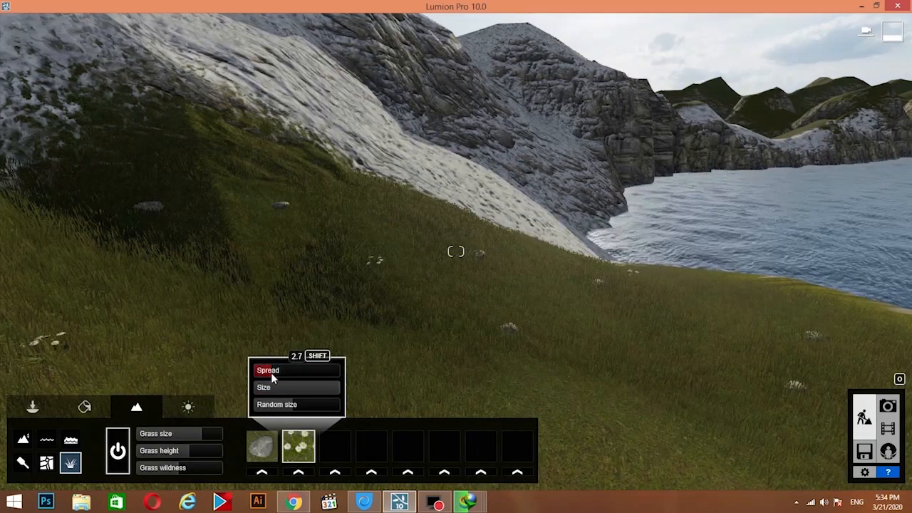
pyautogui.moveTo(266, 371); pyautogui.dragTo(277, 374)
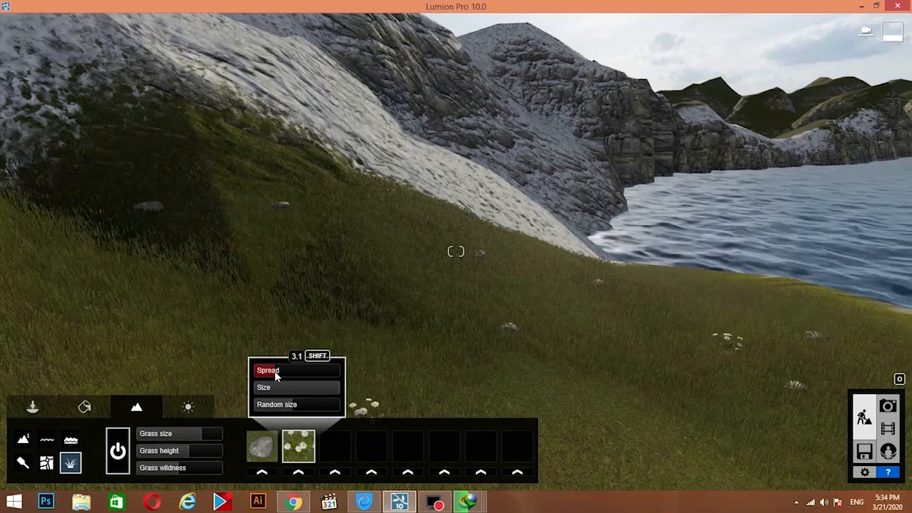
# - Add dense yellow-orange flowers to the landscape grass's third slot and set their spread to 3.5
pyautogui.click(335, 471)
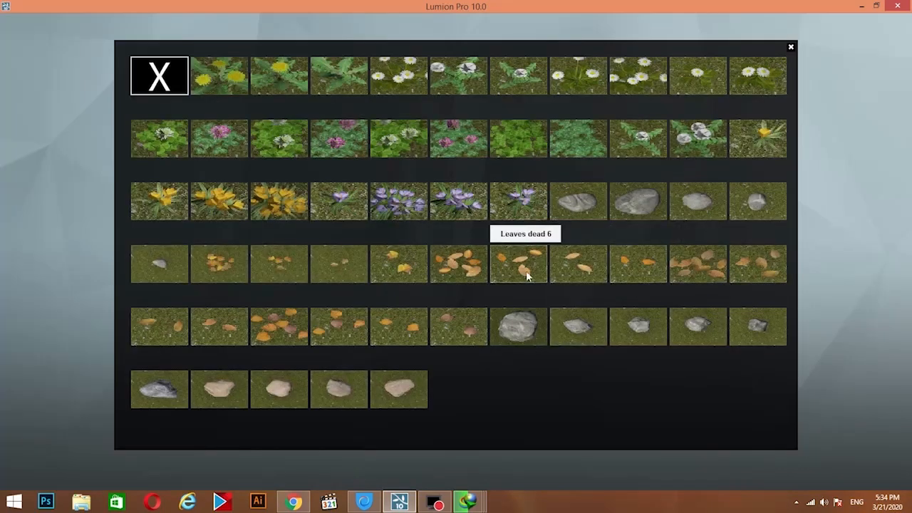
pyautogui.click(294, 207)
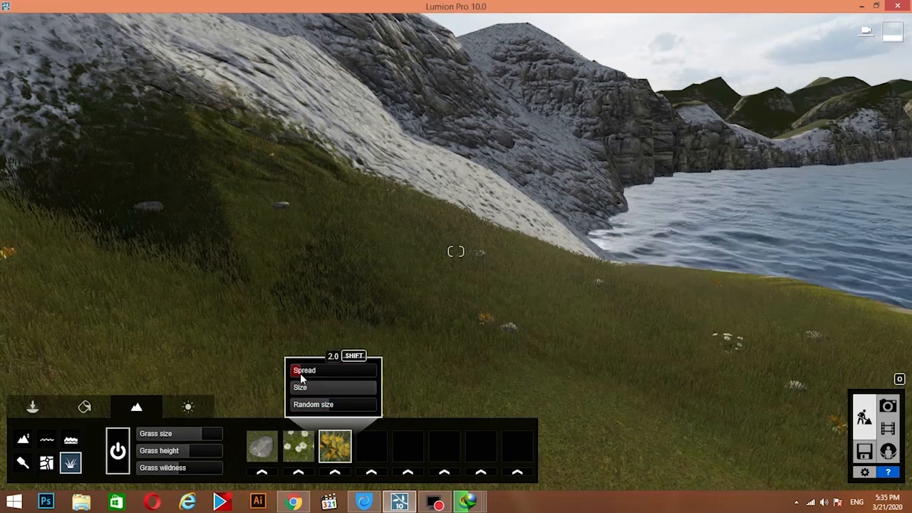
pyautogui.moveTo(310, 374); pyautogui.dragTo(315, 375)
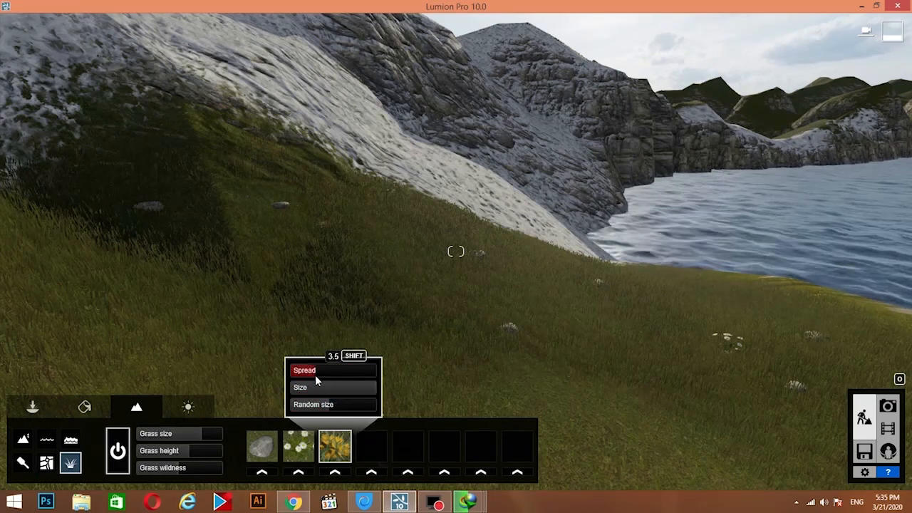
# - Apply the dark sky with the pink horizon glow from the Sunset Real Skies to the lake scene
pyautogui.moveTo(527, 325); pyautogui.dragTo(716, 282, button='right')
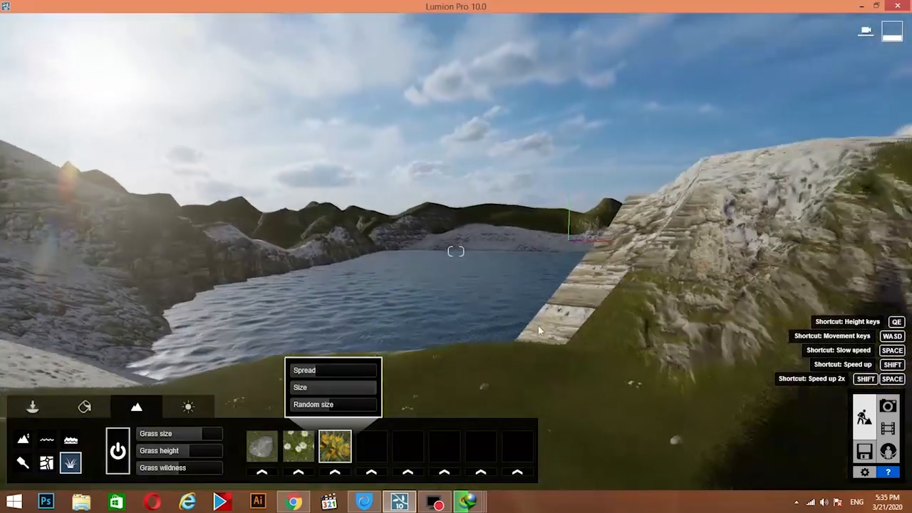
pyautogui.press('w')
pyautogui.moveTo(352, 319); pyautogui.dragTo(282, 323, button='right')
pyautogui.press('w')
pyautogui.press('s')
pyautogui.press('s')
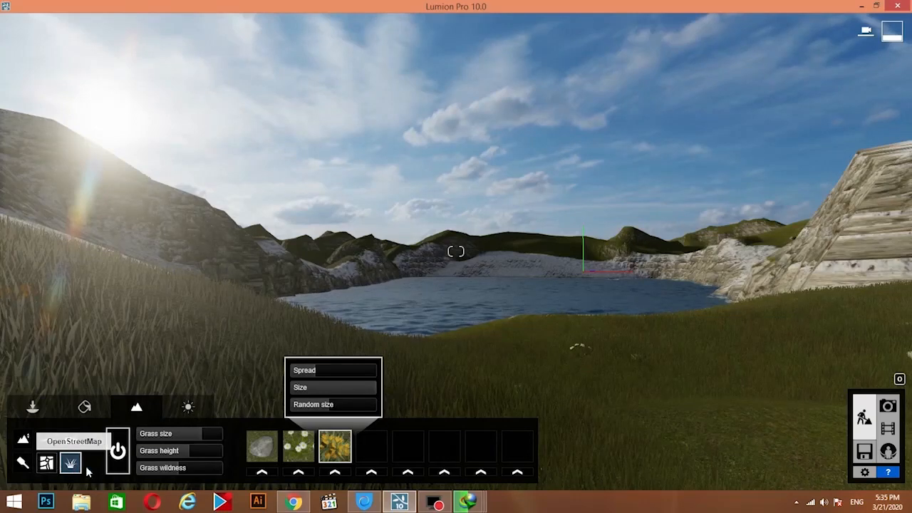
pyautogui.click(188, 406)
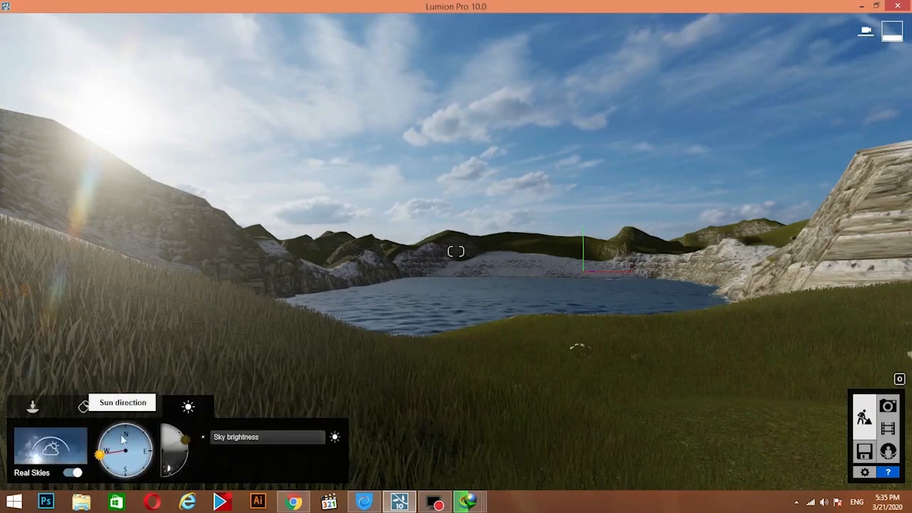
pyautogui.click(50, 445)
pyautogui.click(507, 62)
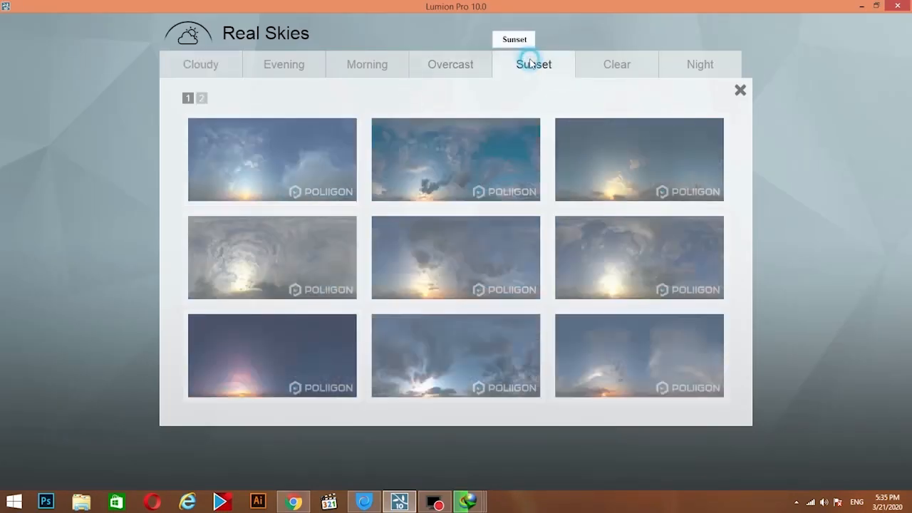
pyautogui.click(288, 338)
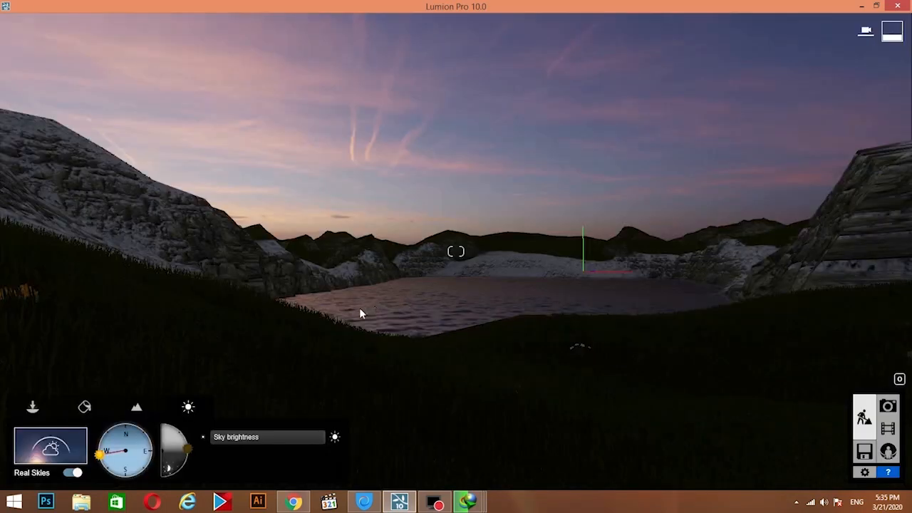
# - Rotate the sun direction to slightly north of west and switch to the first sky in the Sunset category
pyautogui.scroll(3, 470, 349)
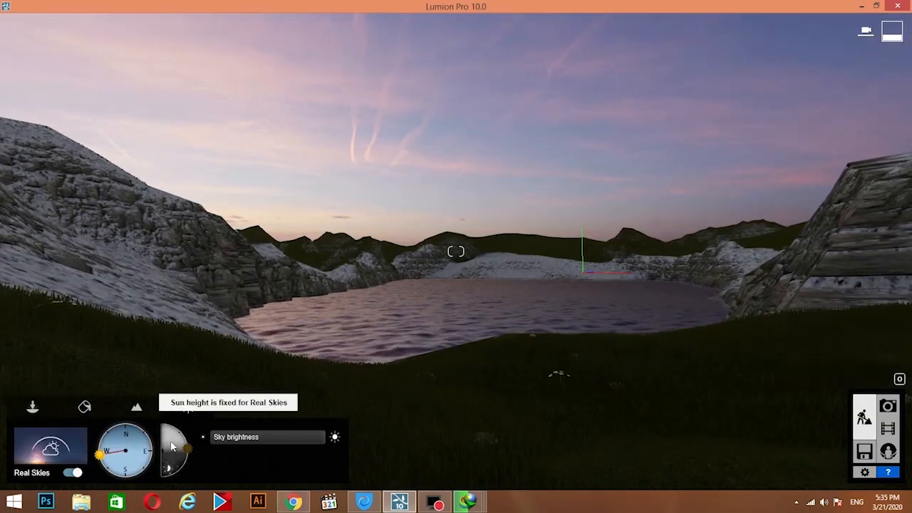
pyautogui.click(126, 438)
pyautogui.moveTo(126, 438); pyautogui.dragTo(103, 446)
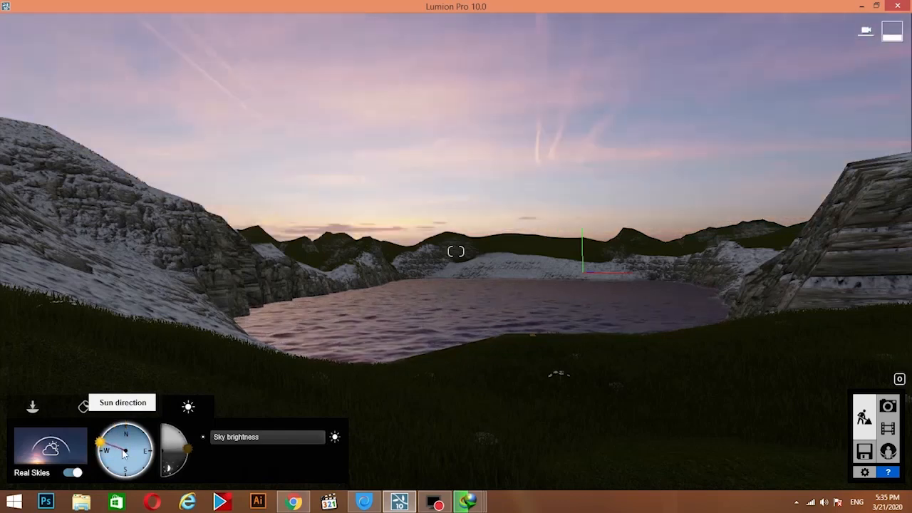
pyautogui.click(44, 454)
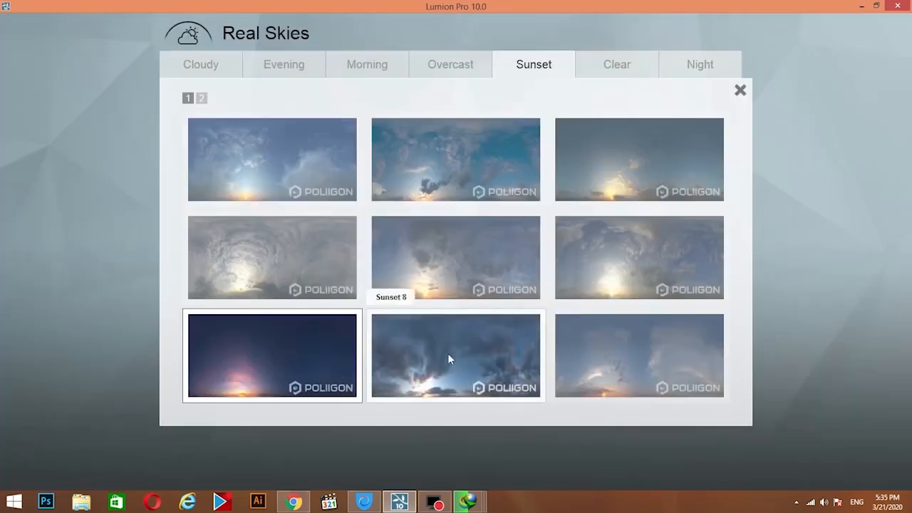
pyautogui.click(305, 174)
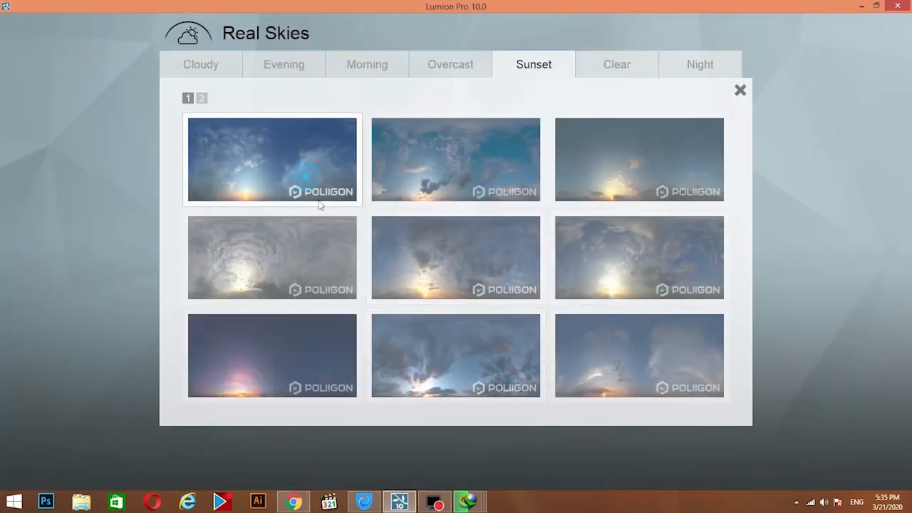
# - Turn the sun direction slightly north of west, and try the second Sunset sky with the sun slightly north of east
pyautogui.click(273, 332)
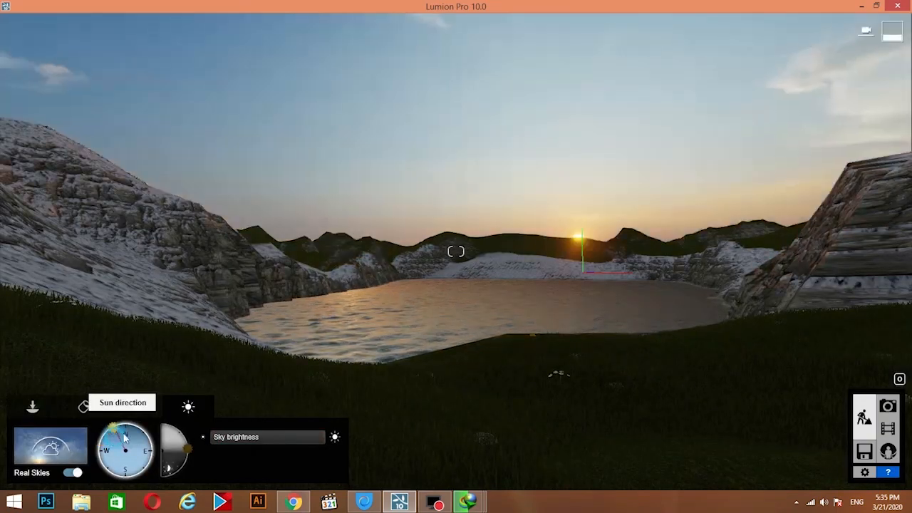
pyautogui.moveTo(125, 438); pyautogui.dragTo(95, 443)
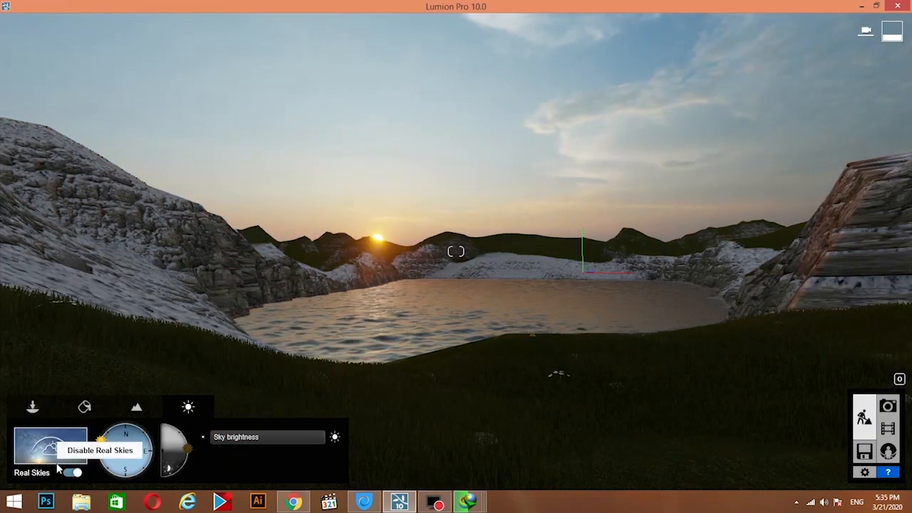
pyautogui.click(52, 449)
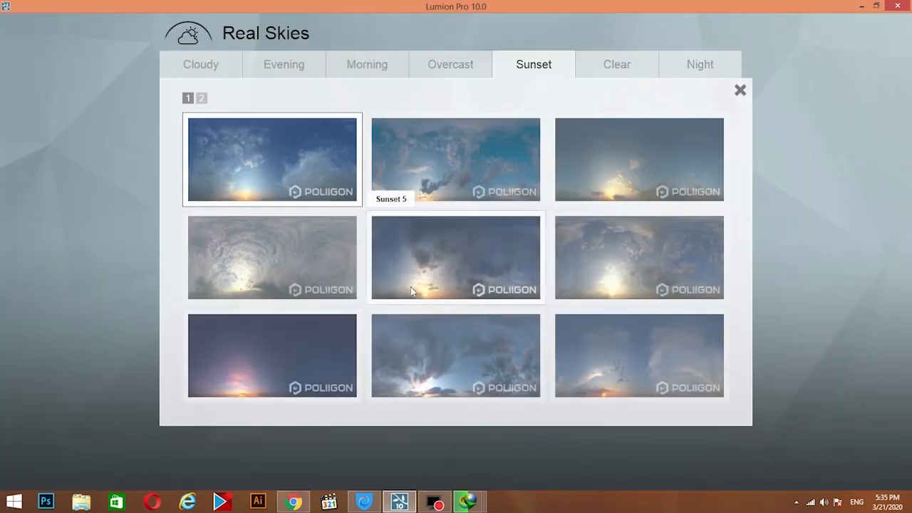
pyautogui.click(432, 167)
pyautogui.click(125, 445)
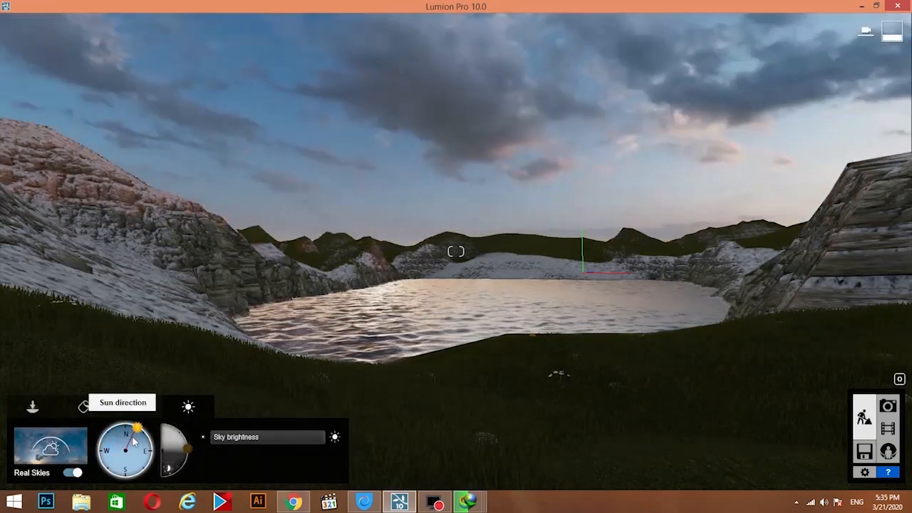
pyautogui.click(149, 446)
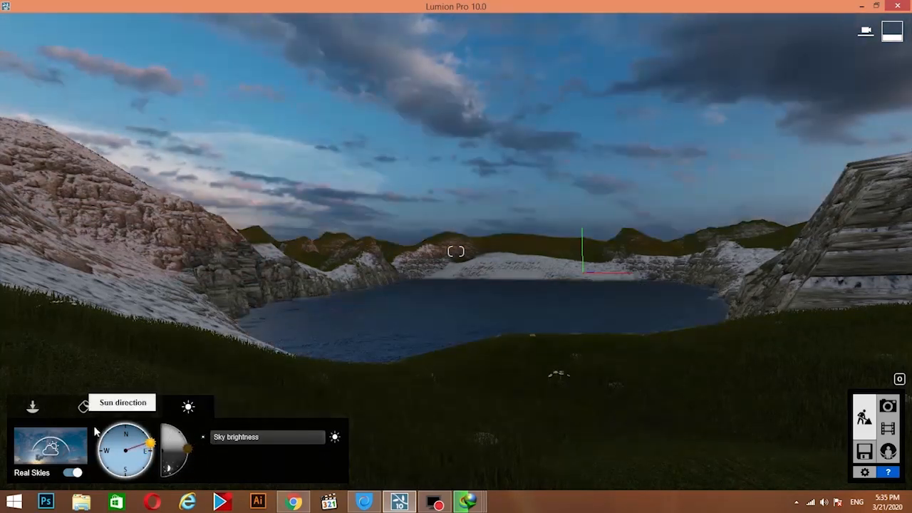
# - Switch to a Real Sky with scattered clouds and a low golden sun, and set the sun direction slightly north of west
pyautogui.click(60, 441)
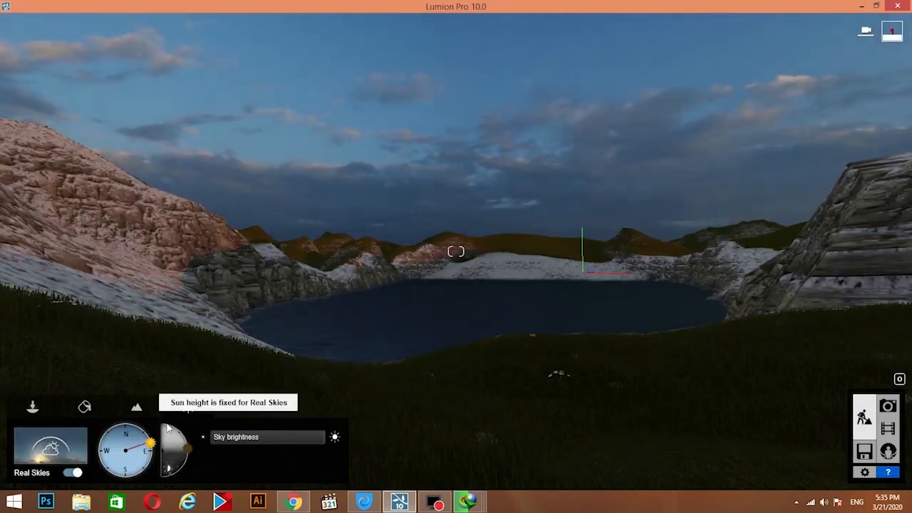
pyautogui.moveTo(146, 442)
pyautogui.mouseDown()
pyautogui.moveTo(121, 426)
pyautogui.moveTo(77, 431)
pyautogui.mouseUp()
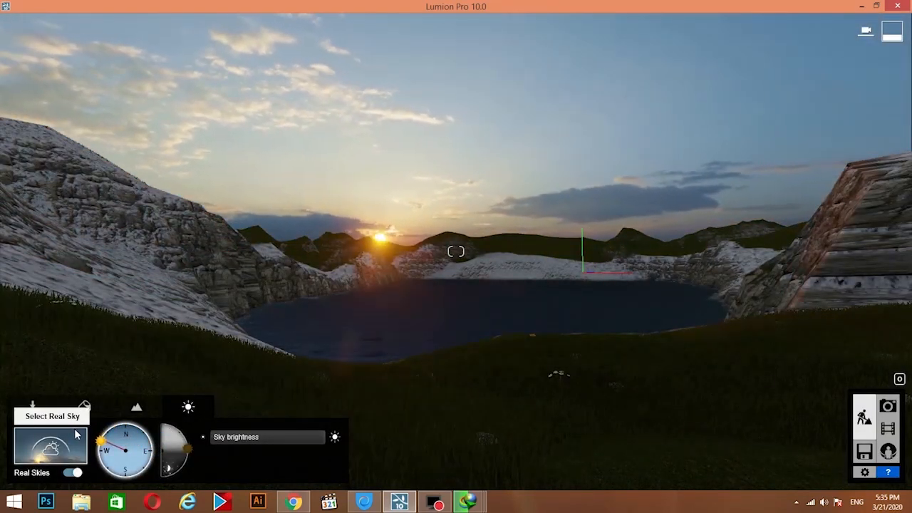
pyautogui.press('w')
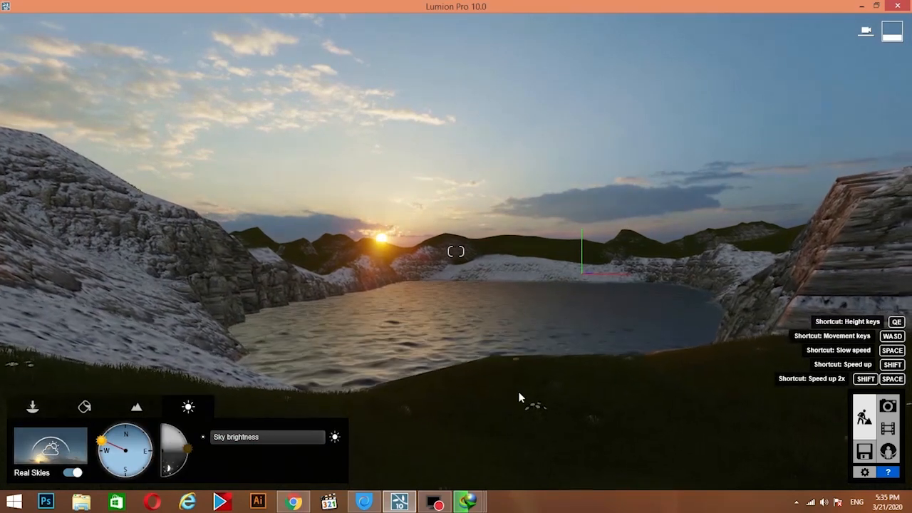
pyautogui.moveTo(517, 391); pyautogui.dragTo(434, 379, button='right')
pyautogui.press('s')
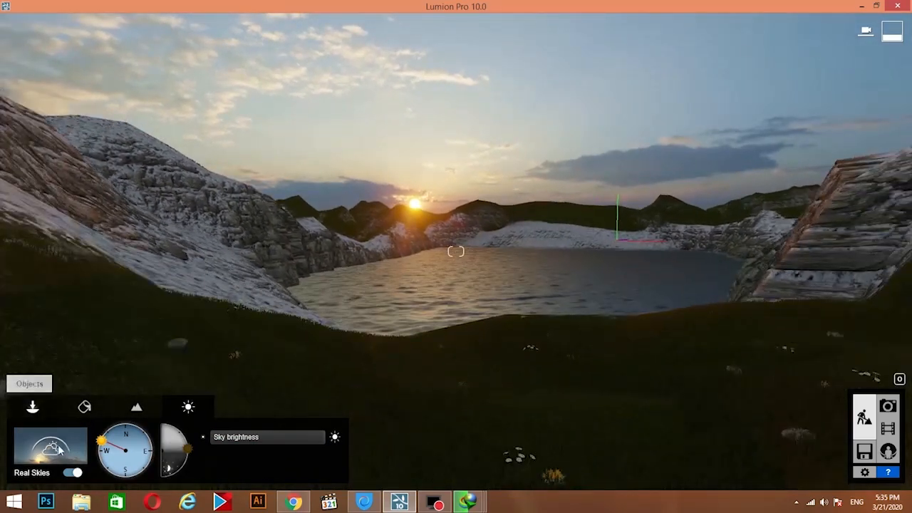
# - Open the OpenStreetMap tool in the landscape settings and try to turn it on
pyautogui.click(139, 408)
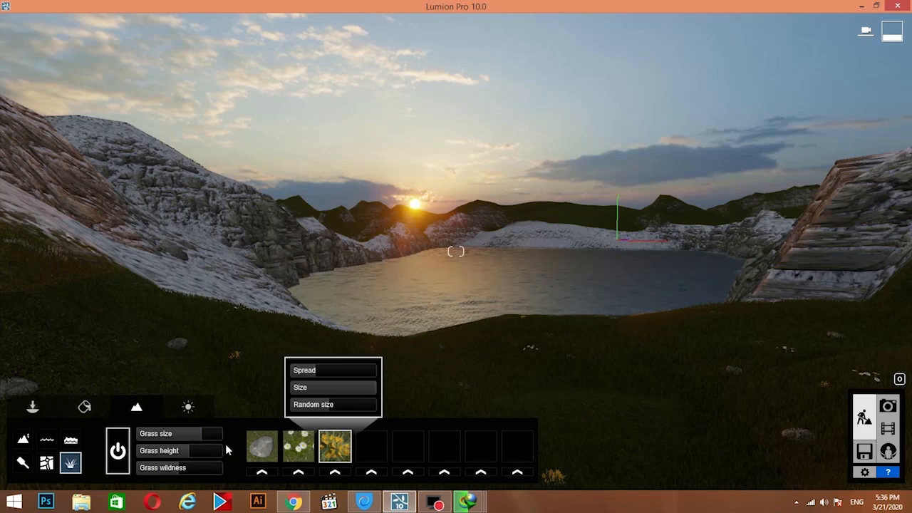
pyautogui.click(46, 464)
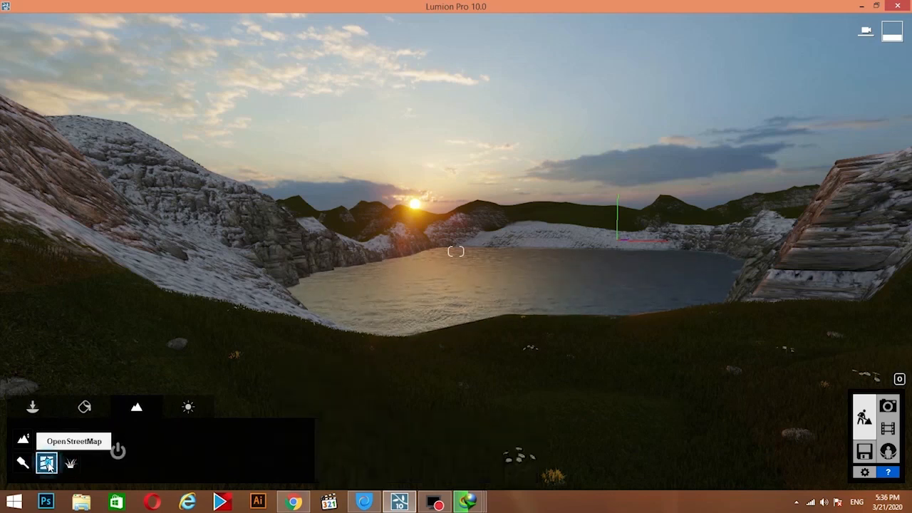
pyautogui.click(121, 456)
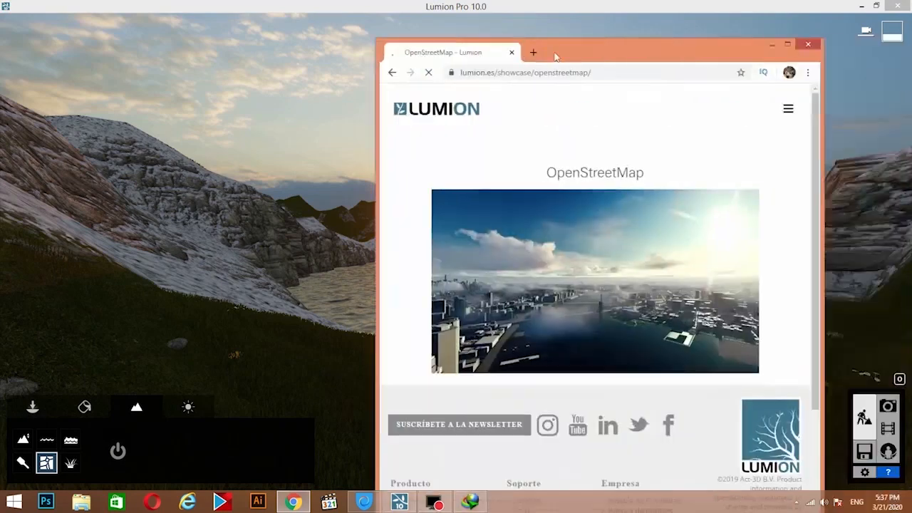
# - Switch to Chrome and examine the city example on Lumion's OpenStreetMap showcase page, dismissing the notification request
pyautogui.moveTo(599, 58); pyautogui.dragTo(420, 38)
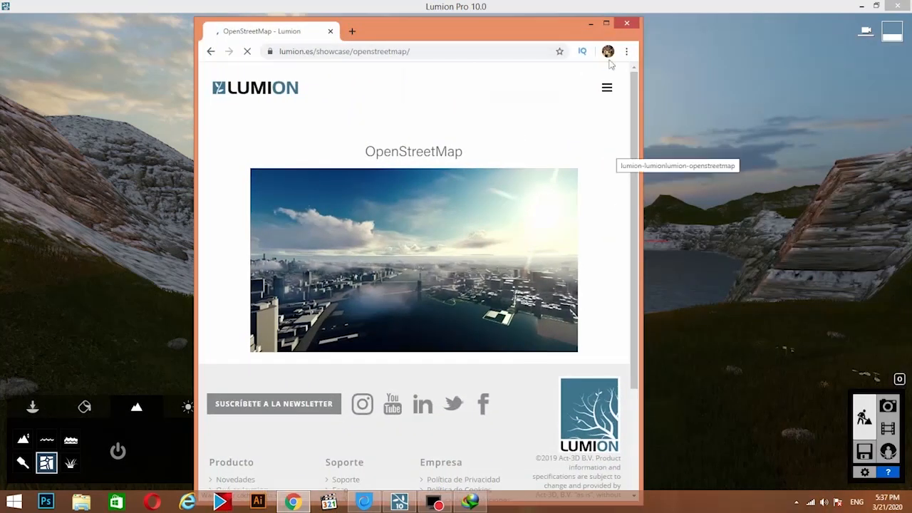
pyautogui.click(605, 23)
pyautogui.scroll(-1, 490, 314)
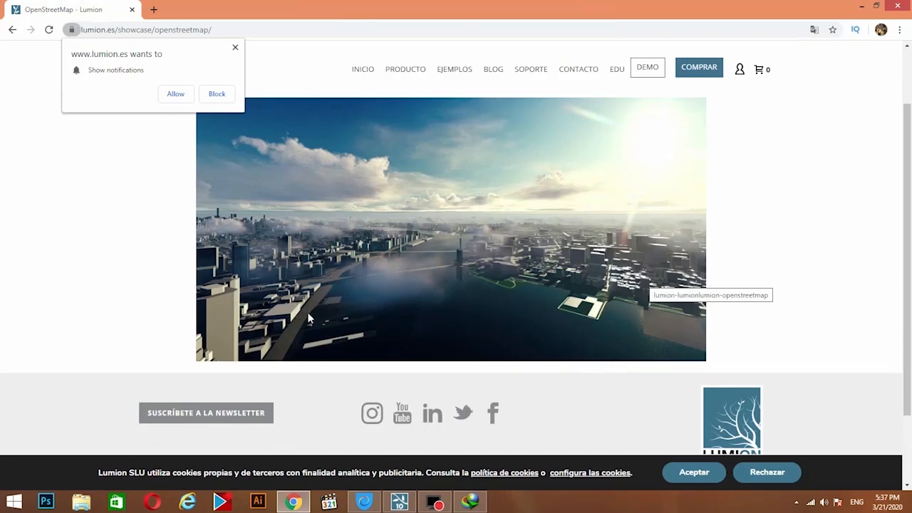
pyautogui.scroll(-2, 411, 305)
pyautogui.scroll(3, 413, 302)
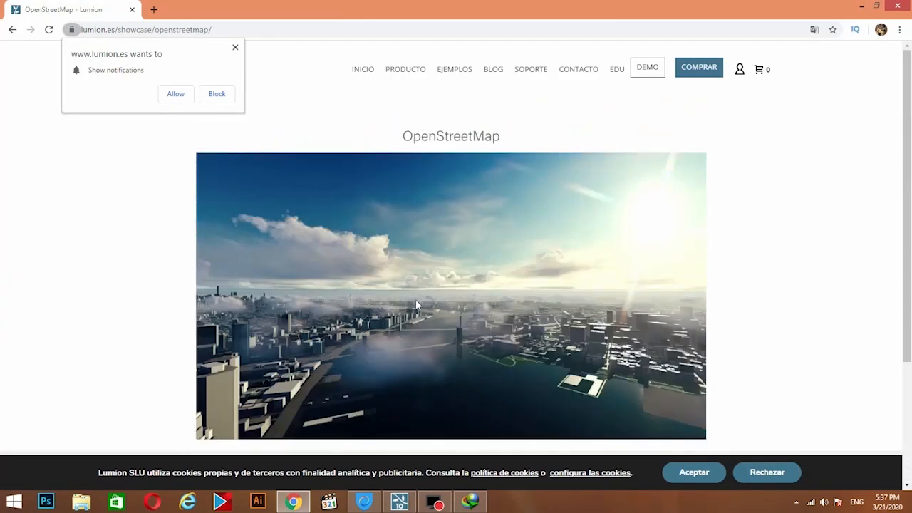
pyautogui.scroll(-1, 415, 299)
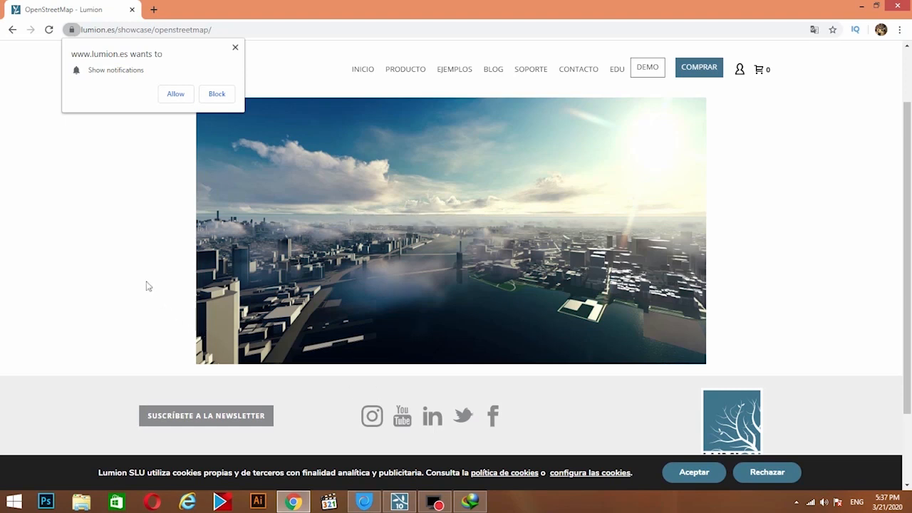
pyautogui.click(235, 48)
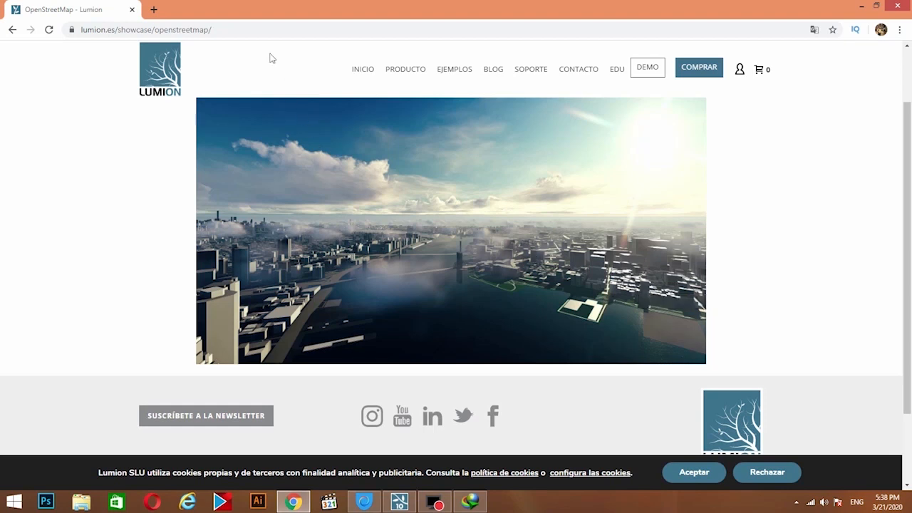
pyautogui.moveTo(251, 16); pyautogui.dragTo(911, 128)
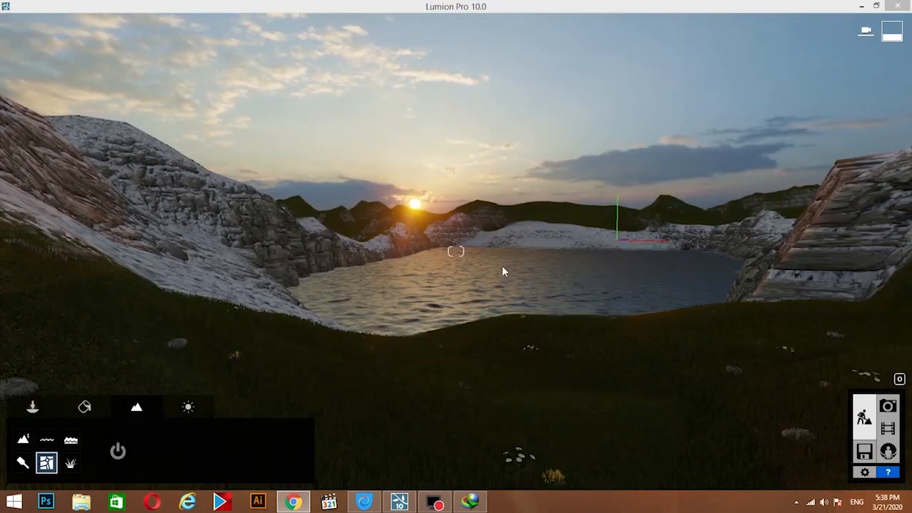
# - Switch back to Lumion and open the broadleaf trees of the Nature library for object placement
pyautogui.rightClick(492, 232)
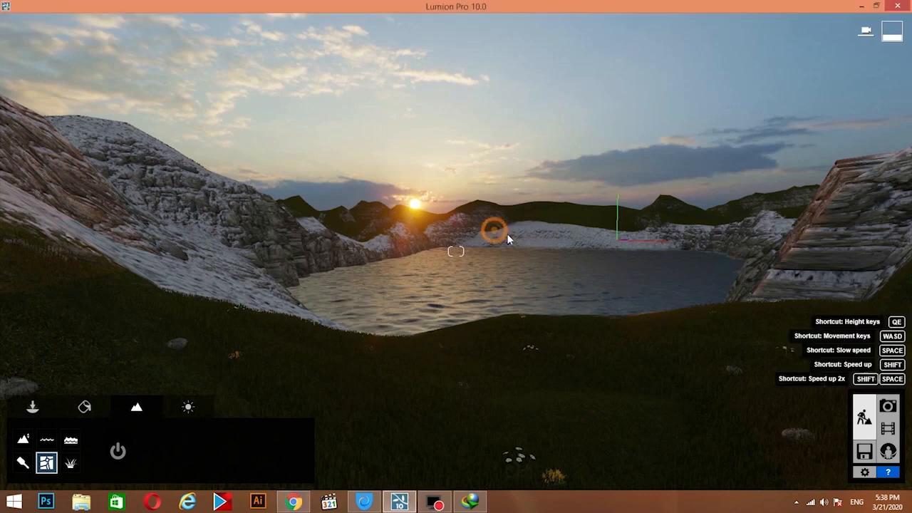
pyautogui.moveTo(482, 275)
pyautogui.mouseDown(button='right')
pyautogui.moveTo(507, 277)
pyautogui.moveTo(495, 271)
pyautogui.mouseUp(button='right')
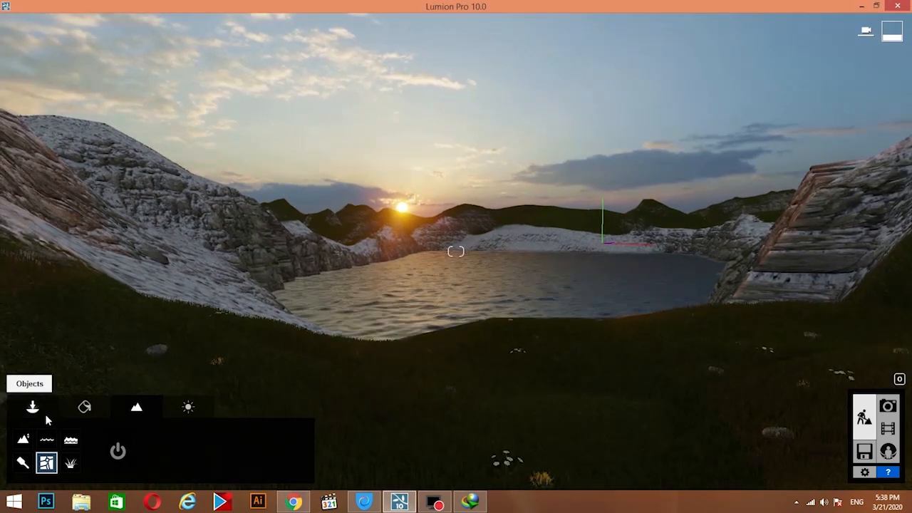
pyautogui.click(41, 413)
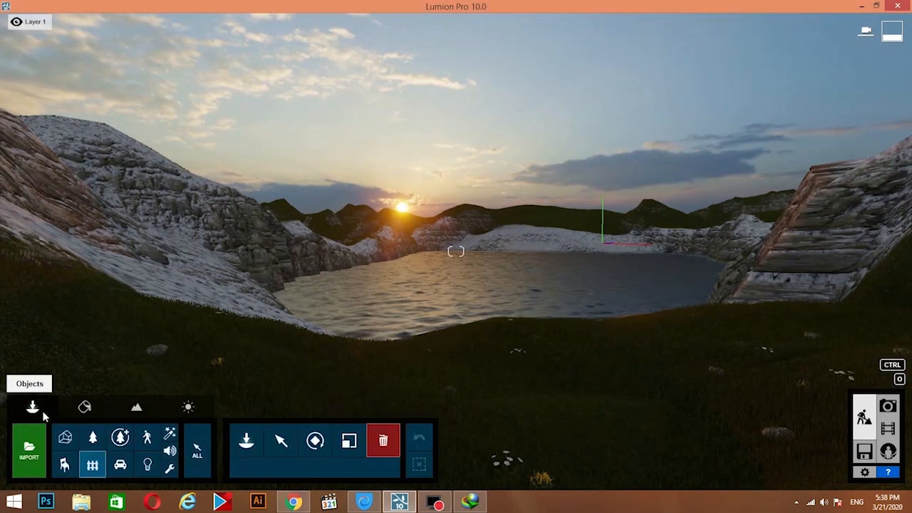
pyautogui.click(97, 442)
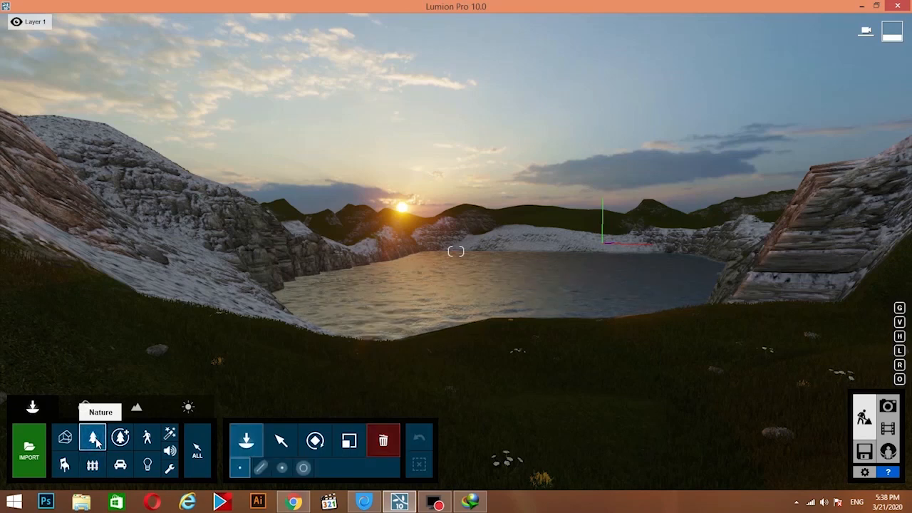
pyautogui.click(94, 439)
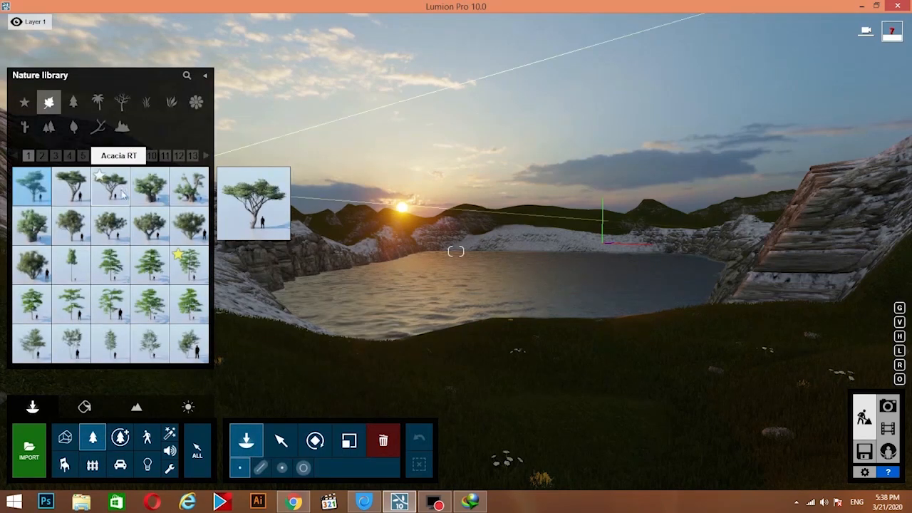
pyautogui.click(450, 279)
pyautogui.moveTo(450, 279); pyautogui.dragTo(395, 293, button='right')
pyautogui.moveTo(74, 265)
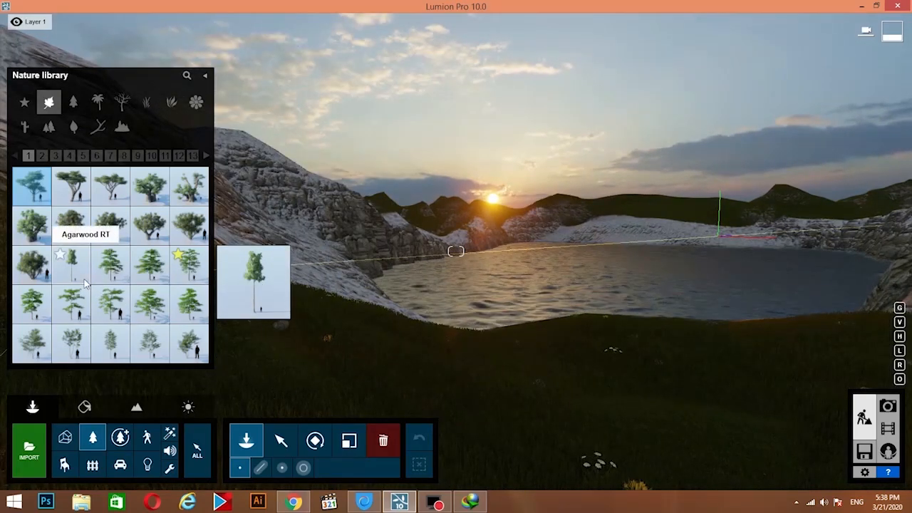
# - Plant several of the starred broadleaf tree along the snowy rock slope and the hills beside the lake
pyautogui.click(111, 264)
pyautogui.click(305, 220)
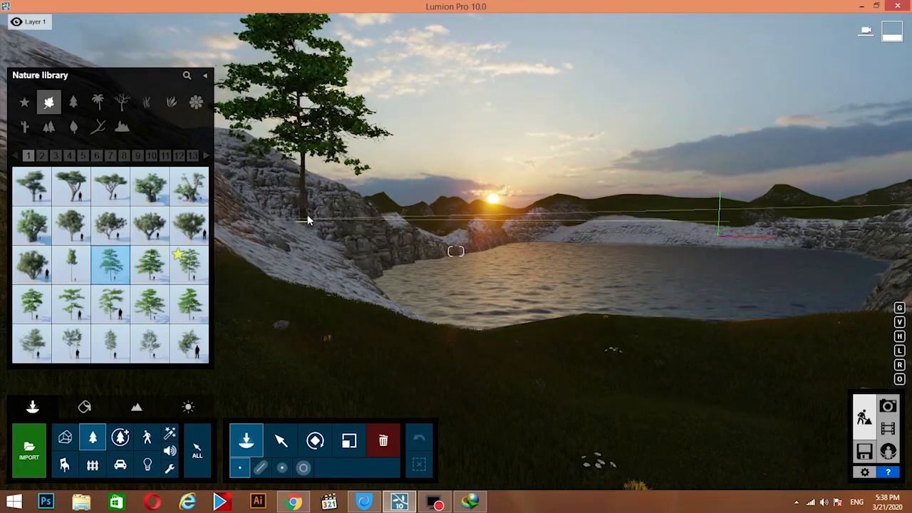
pyautogui.click(191, 272)
pyautogui.click(263, 198)
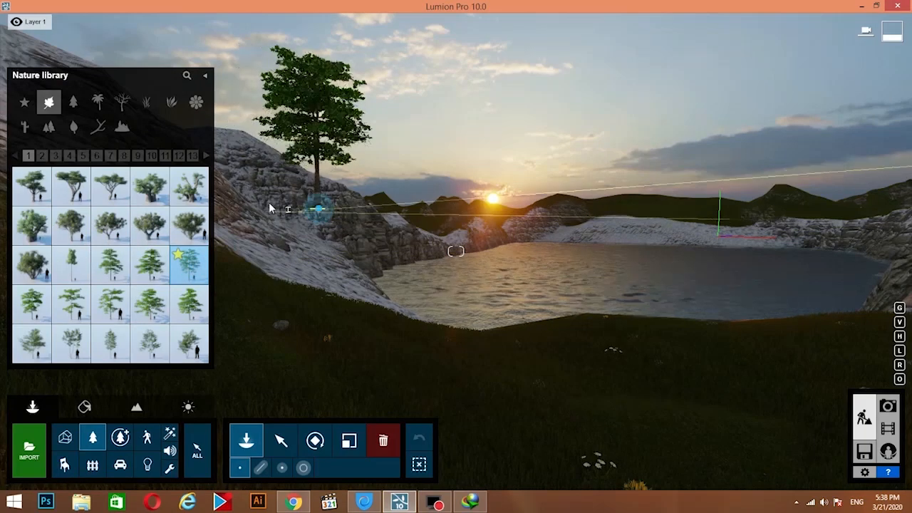
pyautogui.click(347, 218)
pyautogui.click(417, 212)
pyautogui.click(459, 220)
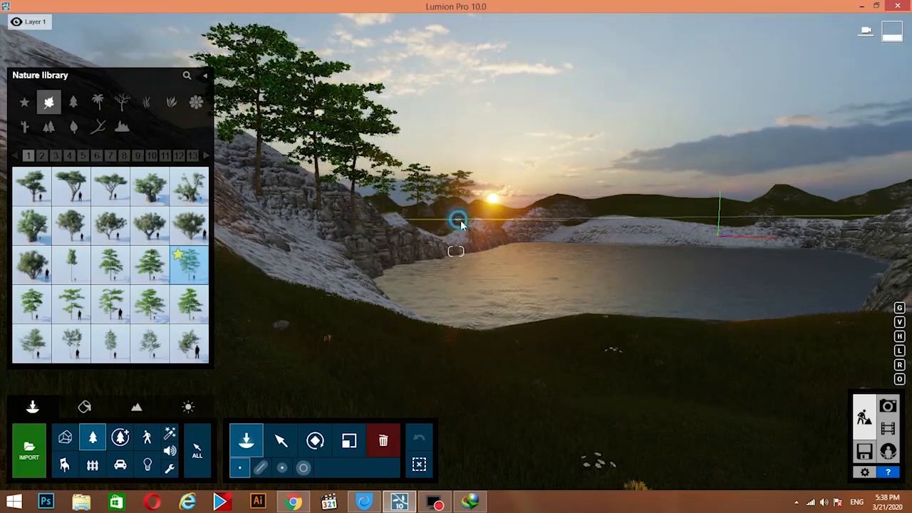
# - Continue the row of starred broadleaf trees across the hills along the lake's far shore
pyautogui.click(494, 208)
pyautogui.click(533, 210)
pyautogui.click(569, 211)
pyautogui.click(596, 211)
pyautogui.click(636, 214)
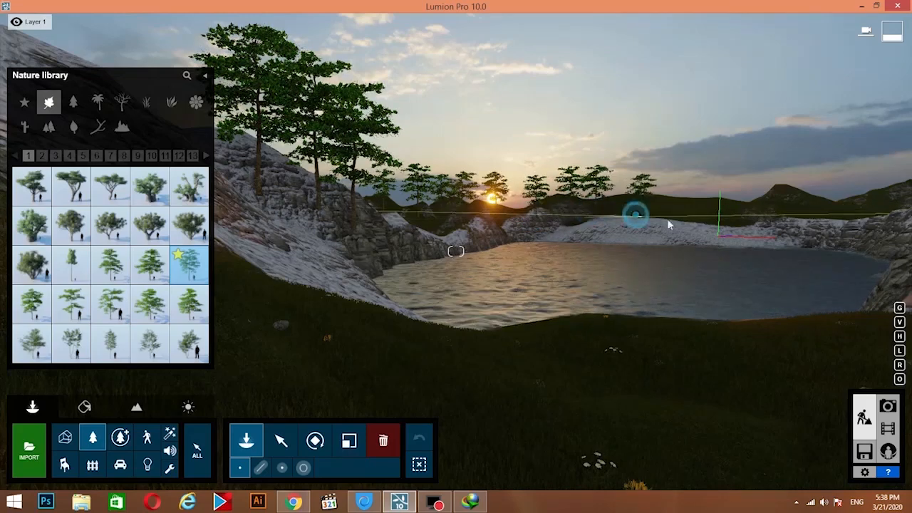
pyautogui.click(690, 210)
pyautogui.click(733, 212)
pyautogui.click(760, 212)
pyautogui.click(796, 205)
# - Plant more of the same tree on top of the rocky cliff and on the grass in front of it
pyautogui.click(682, 263)
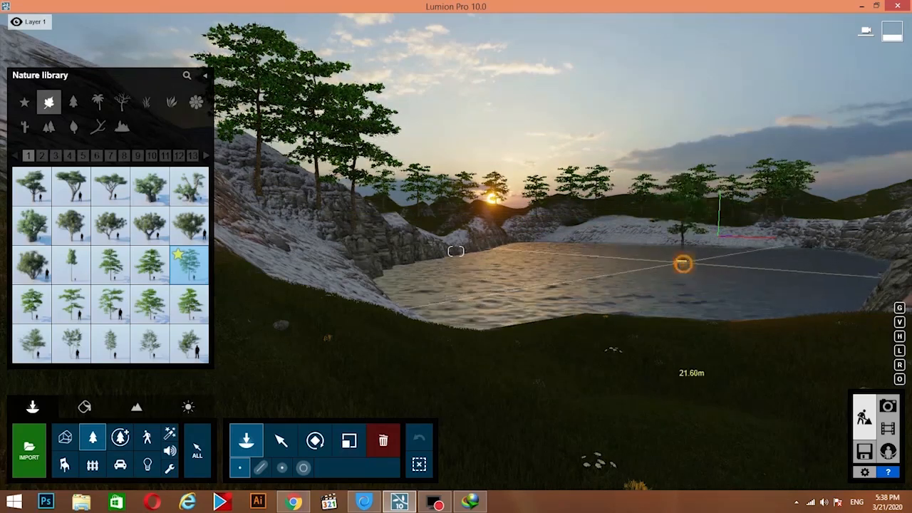
pyautogui.moveTo(682, 264); pyautogui.dragTo(871, 258, button='right')
pyautogui.click(822, 151)
pyautogui.click(718, 155)
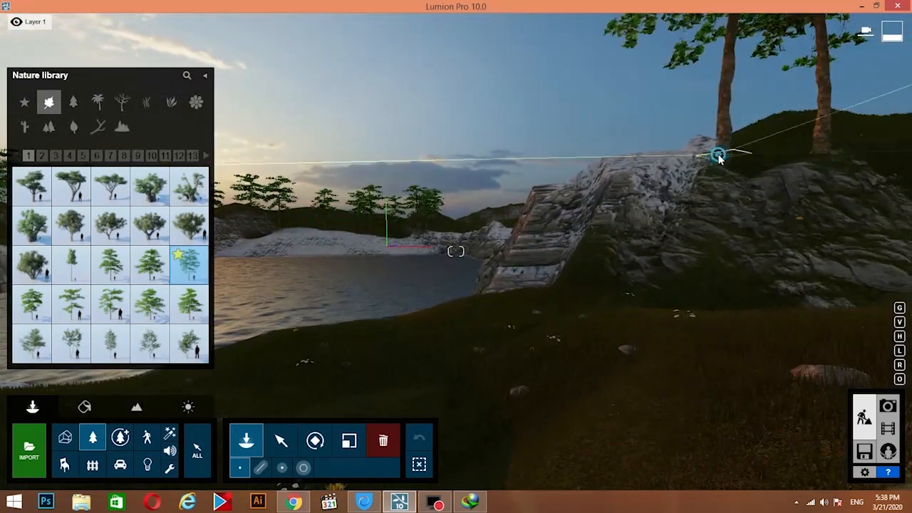
pyautogui.click(637, 159)
pyautogui.click(686, 269)
pyautogui.click(816, 348)
pyautogui.click(594, 338)
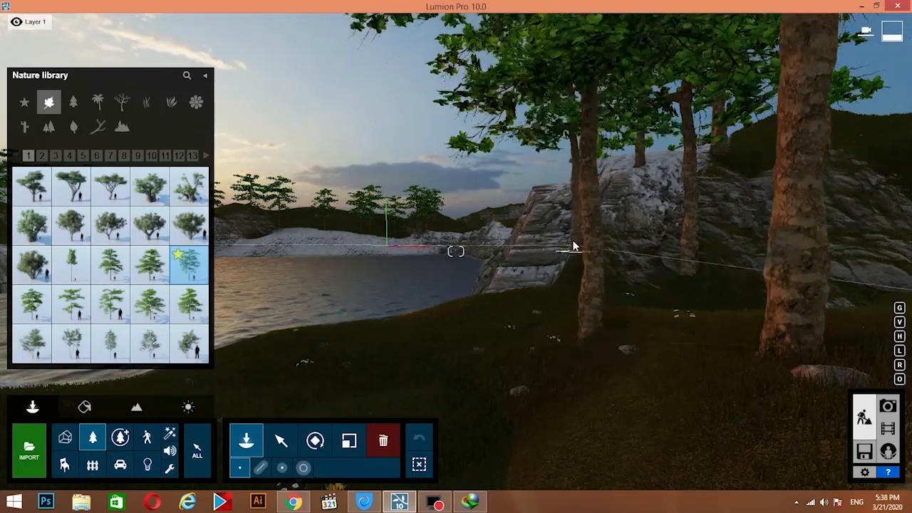
pyautogui.click(533, 257)
# - Plant more of the same tree on the near grass bank and up the snowy slope on the opposite side
pyautogui.moveTo(540, 384); pyautogui.dragTo(721, 364, button='right')
pyautogui.click(601, 319)
pyautogui.click(476, 187)
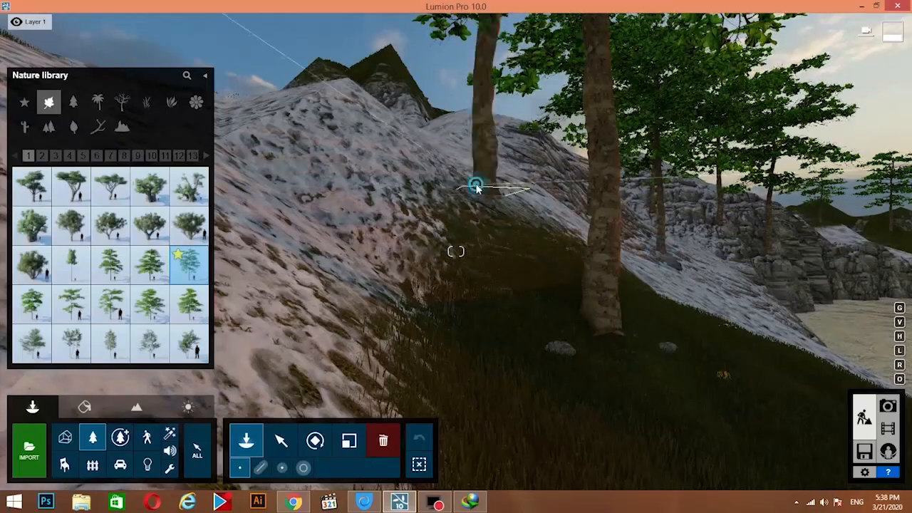
pyautogui.click(362, 112)
pyautogui.click(285, 171)
# - Plant more of the starred broadleaf tree on the near grass bank and in the gaps along the lake's far shore
pyautogui.moveTo(281, 160); pyautogui.dragTo(288, 135, button='right')
pyautogui.click(448, 335)
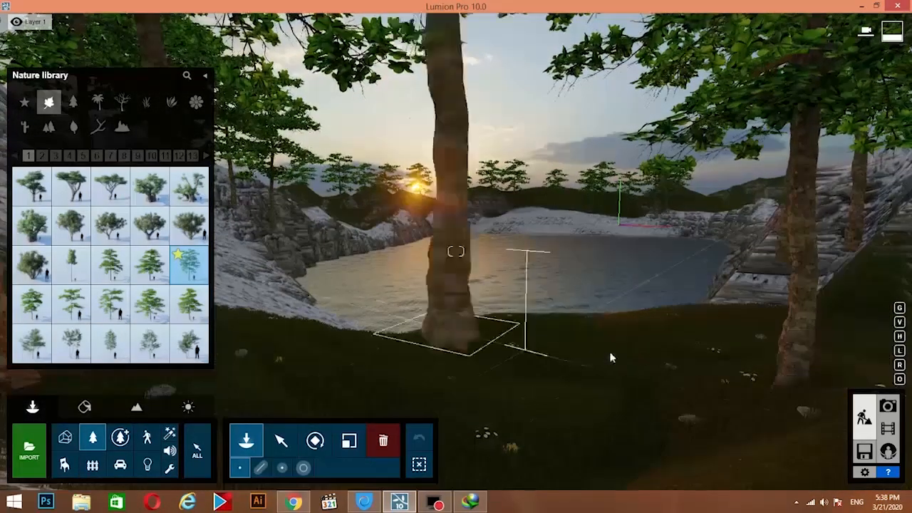
pyautogui.moveTo(611, 358); pyautogui.dragTo(710, 203)
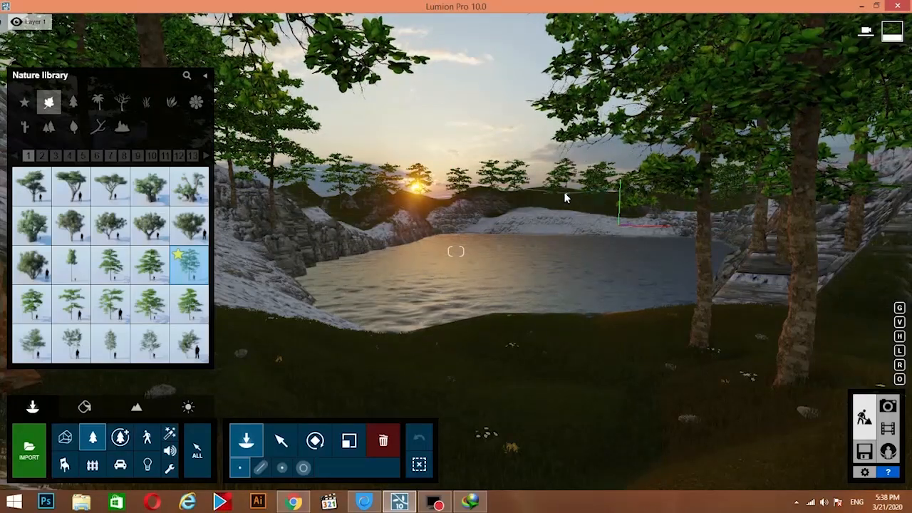
pyautogui.click(572, 216)
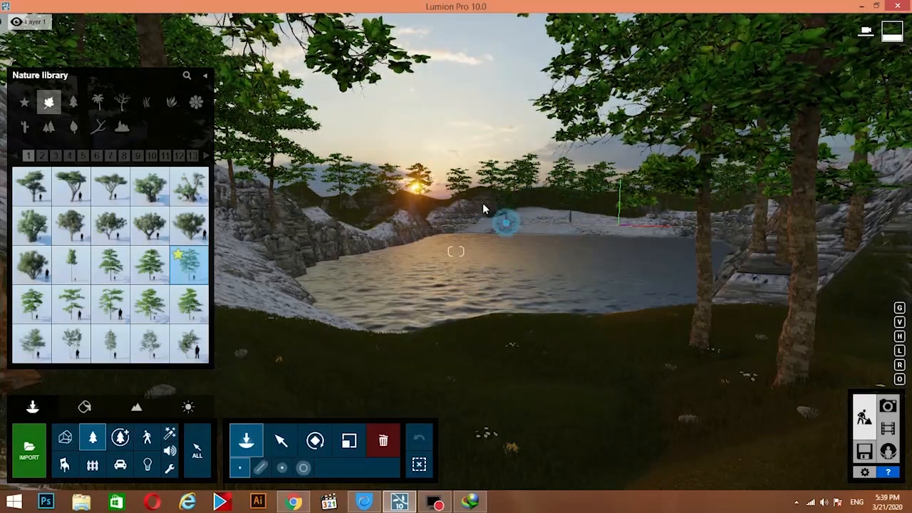
pyautogui.click(474, 189)
pyautogui.click(438, 211)
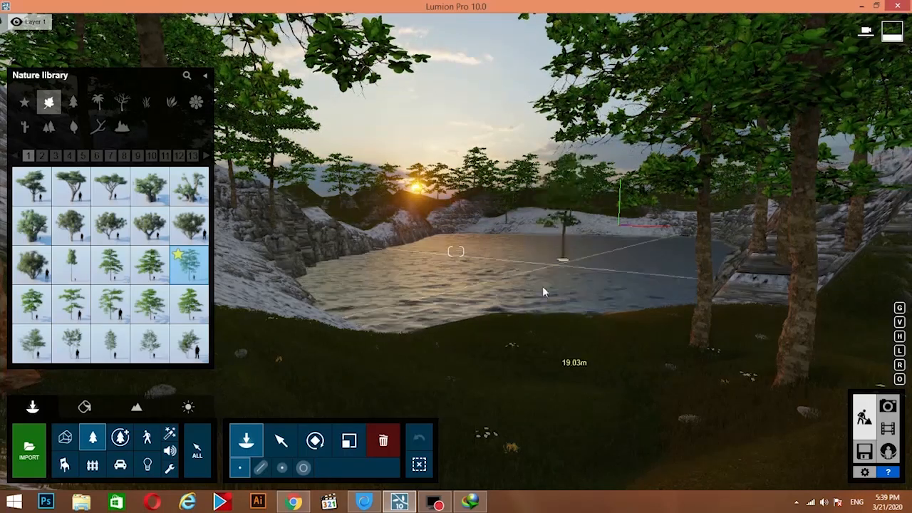
pyautogui.press('w')
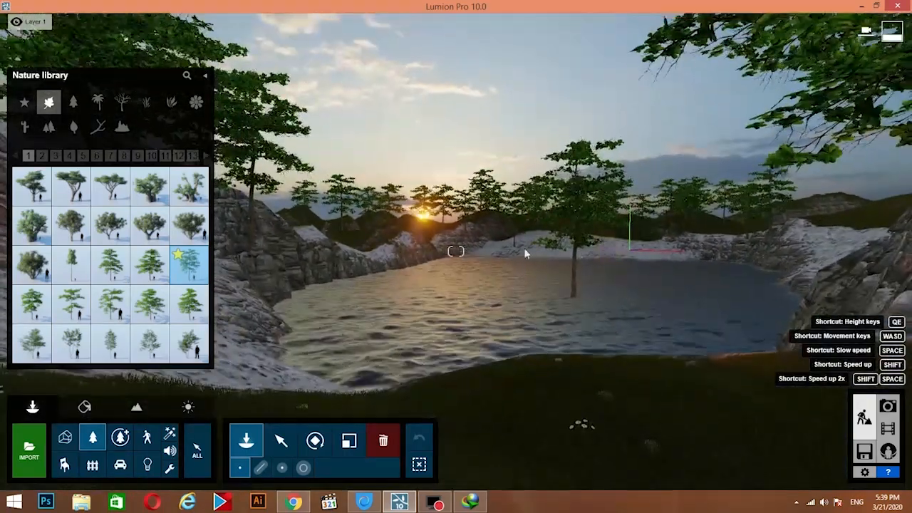
pyautogui.press('s')
# - Apply the dark blue Cloudy real sky with the bright central sun glow and turn the sun direction to east-southeast
pyautogui.click(187, 406)
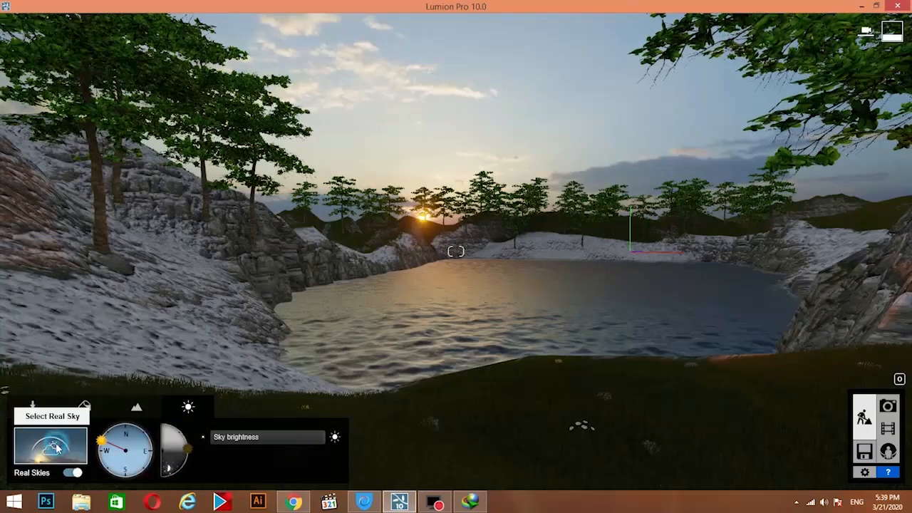
pyautogui.click(57, 447)
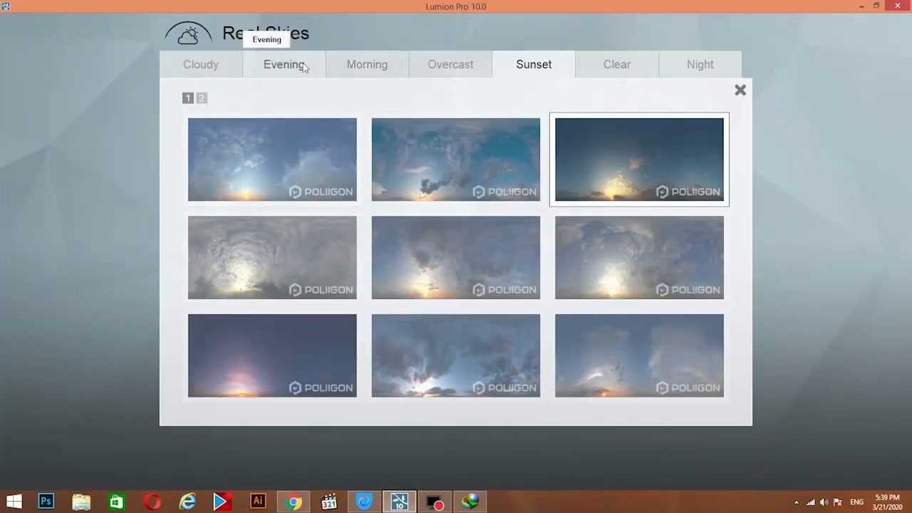
pyautogui.click(207, 64)
pyautogui.click(502, 262)
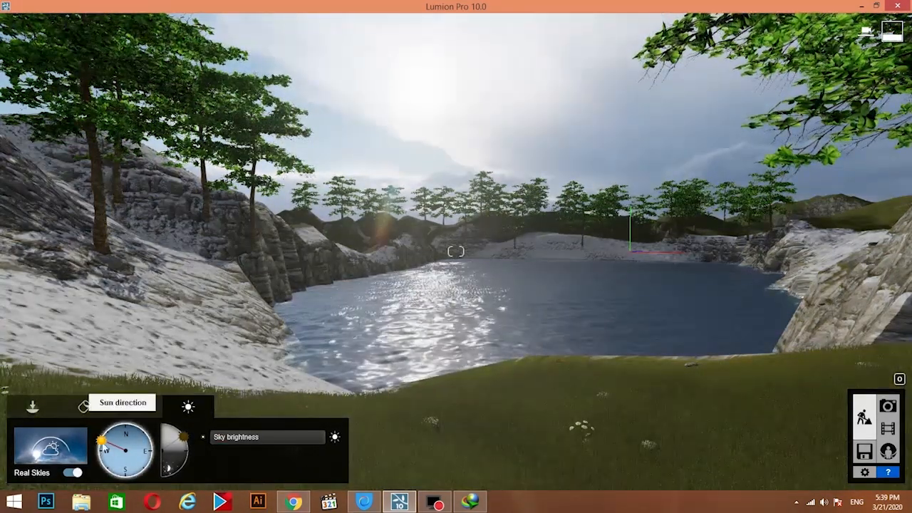
pyautogui.moveTo(102, 443)
pyautogui.mouseDown()
pyautogui.moveTo(107, 429)
pyautogui.moveTo(126, 423)
pyautogui.moveTo(146, 435)
pyautogui.moveTo(160, 466)
pyautogui.mouseUp()
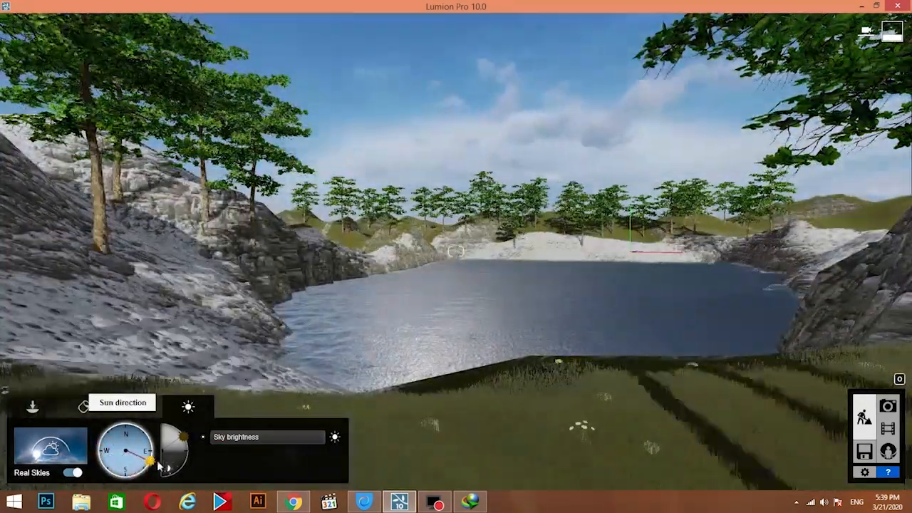
# - Browse the Morning skies and apply the Evening real sky with the deep blue tone and orange horizon
pyautogui.click(49, 447)
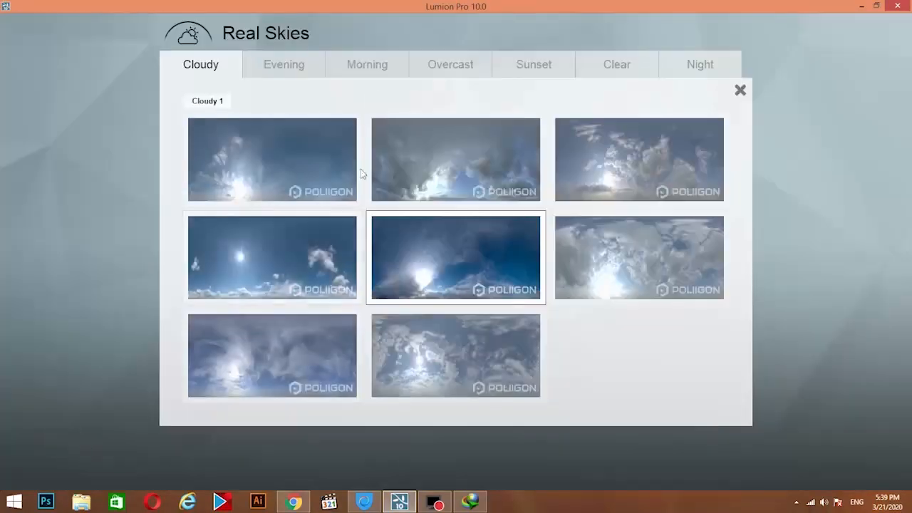
pyautogui.click(367, 65)
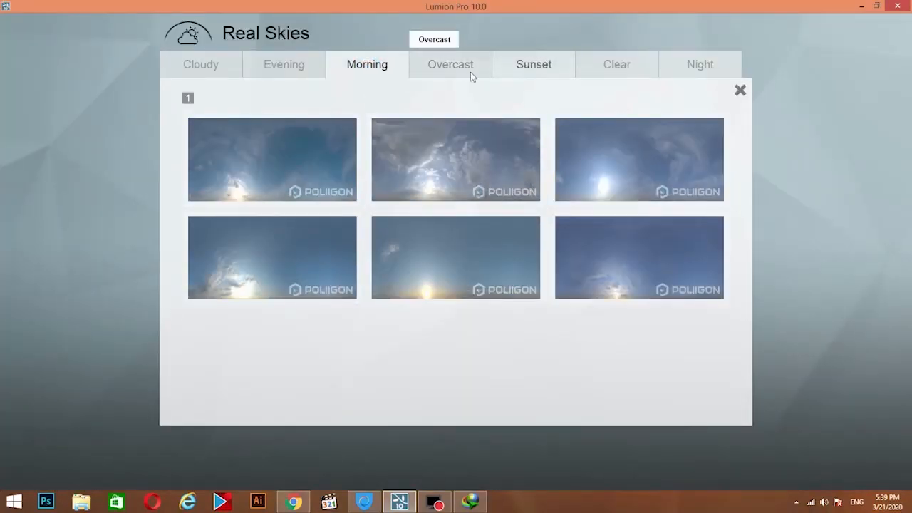
pyautogui.click(289, 74)
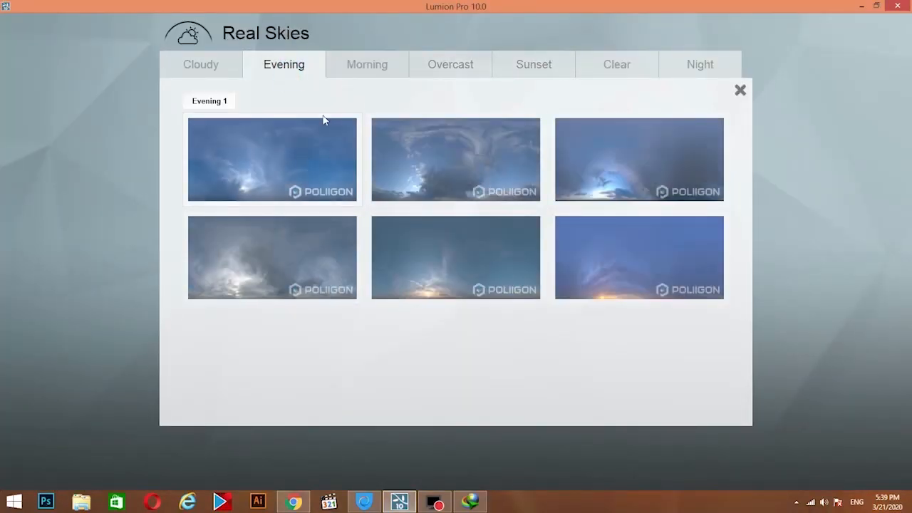
pyautogui.click(597, 285)
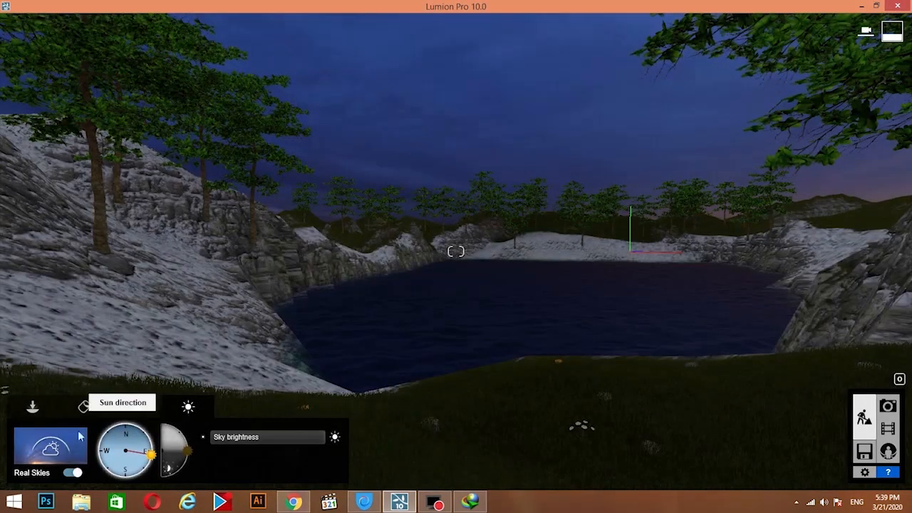
# - Apply the purple-pink Sunset real sky and set the sun direction to the northwest
pyautogui.click(50, 443)
pyautogui.click(502, 65)
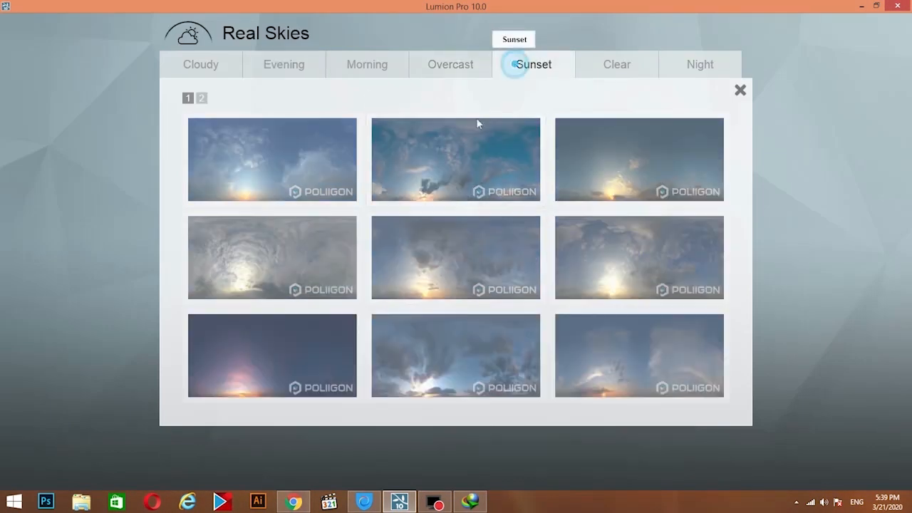
pyautogui.click(288, 376)
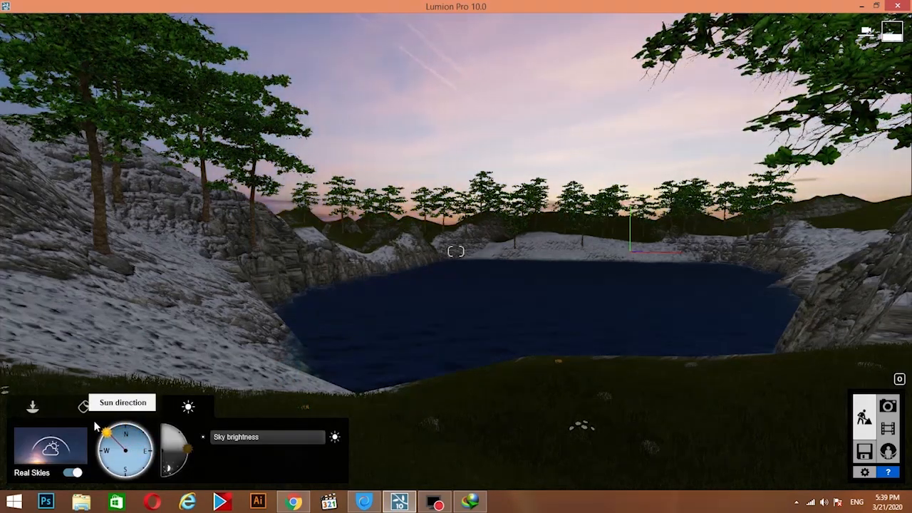
# - Inspect the lake, planted trees and water reflections under the sunset sky from several distances and angles
pyautogui.press('d')
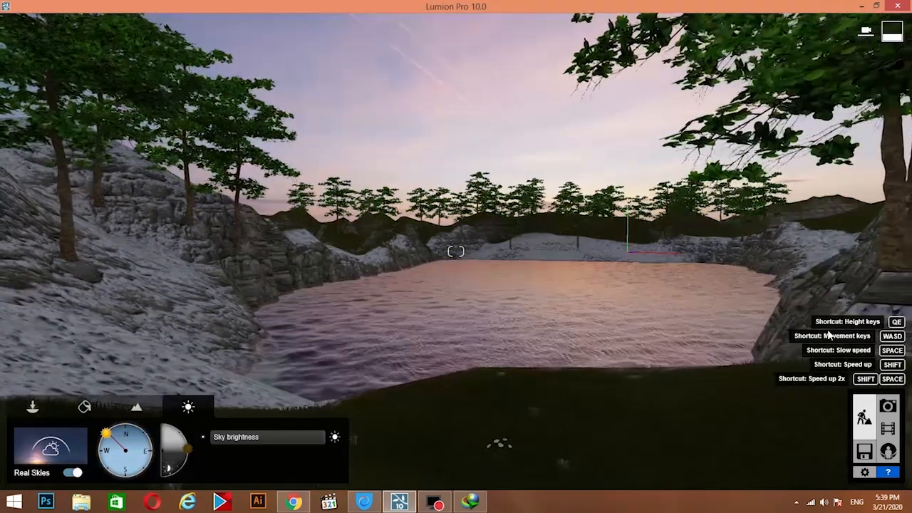
pyautogui.press('s')
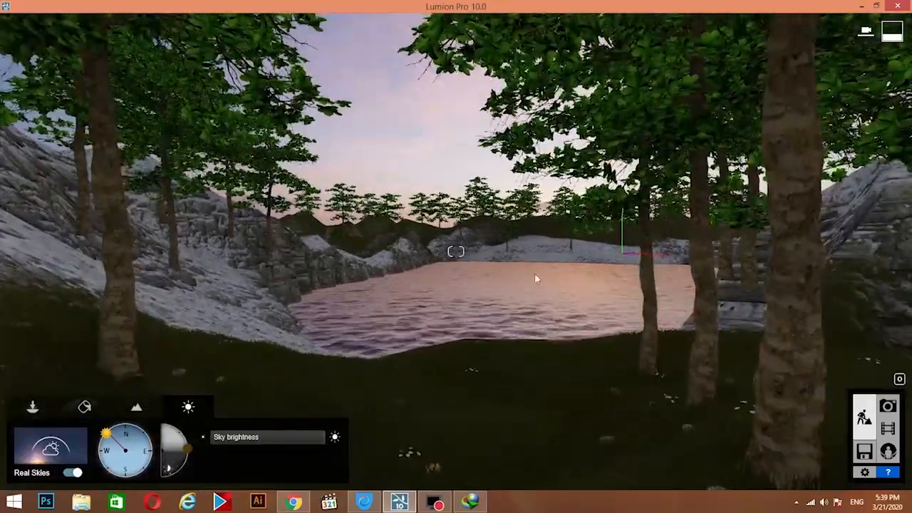
pyautogui.press('w')
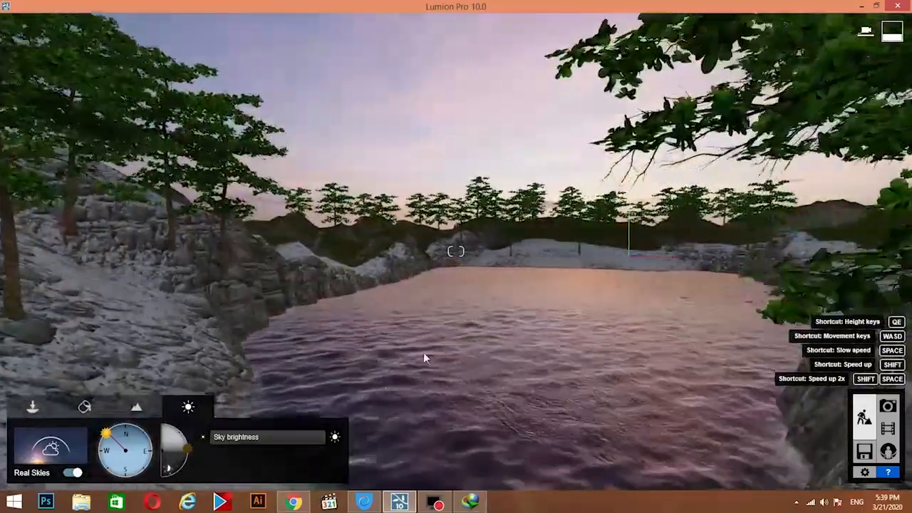
pyautogui.press('s')
pyautogui.moveTo(543, 290); pyautogui.dragTo(558, 281, button='right')
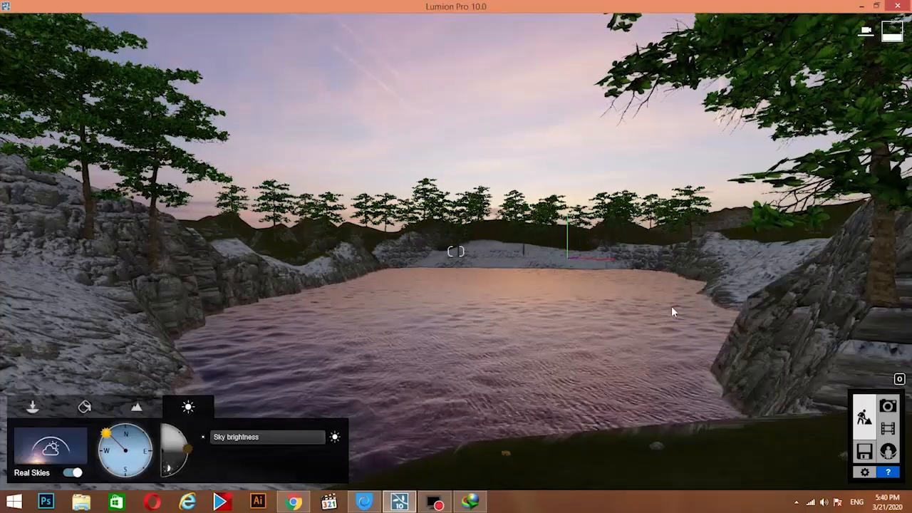
pyautogui.moveTo(671, 306)
pyautogui.mouseDown(button='right')
pyautogui.moveTo(605, 318)
pyautogui.moveTo(628, 356)
pyautogui.moveTo(644, 317)
pyautogui.moveTo(671, 306)
pyautogui.mouseUp(button='right')
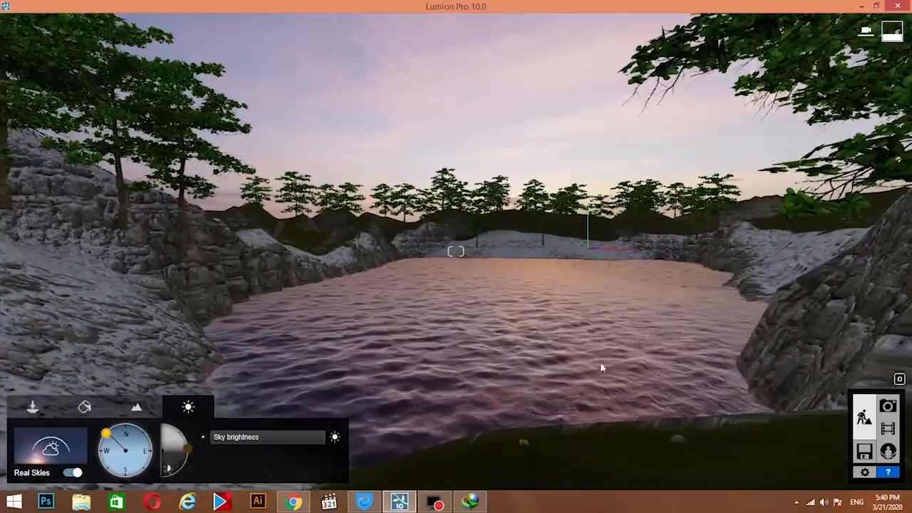